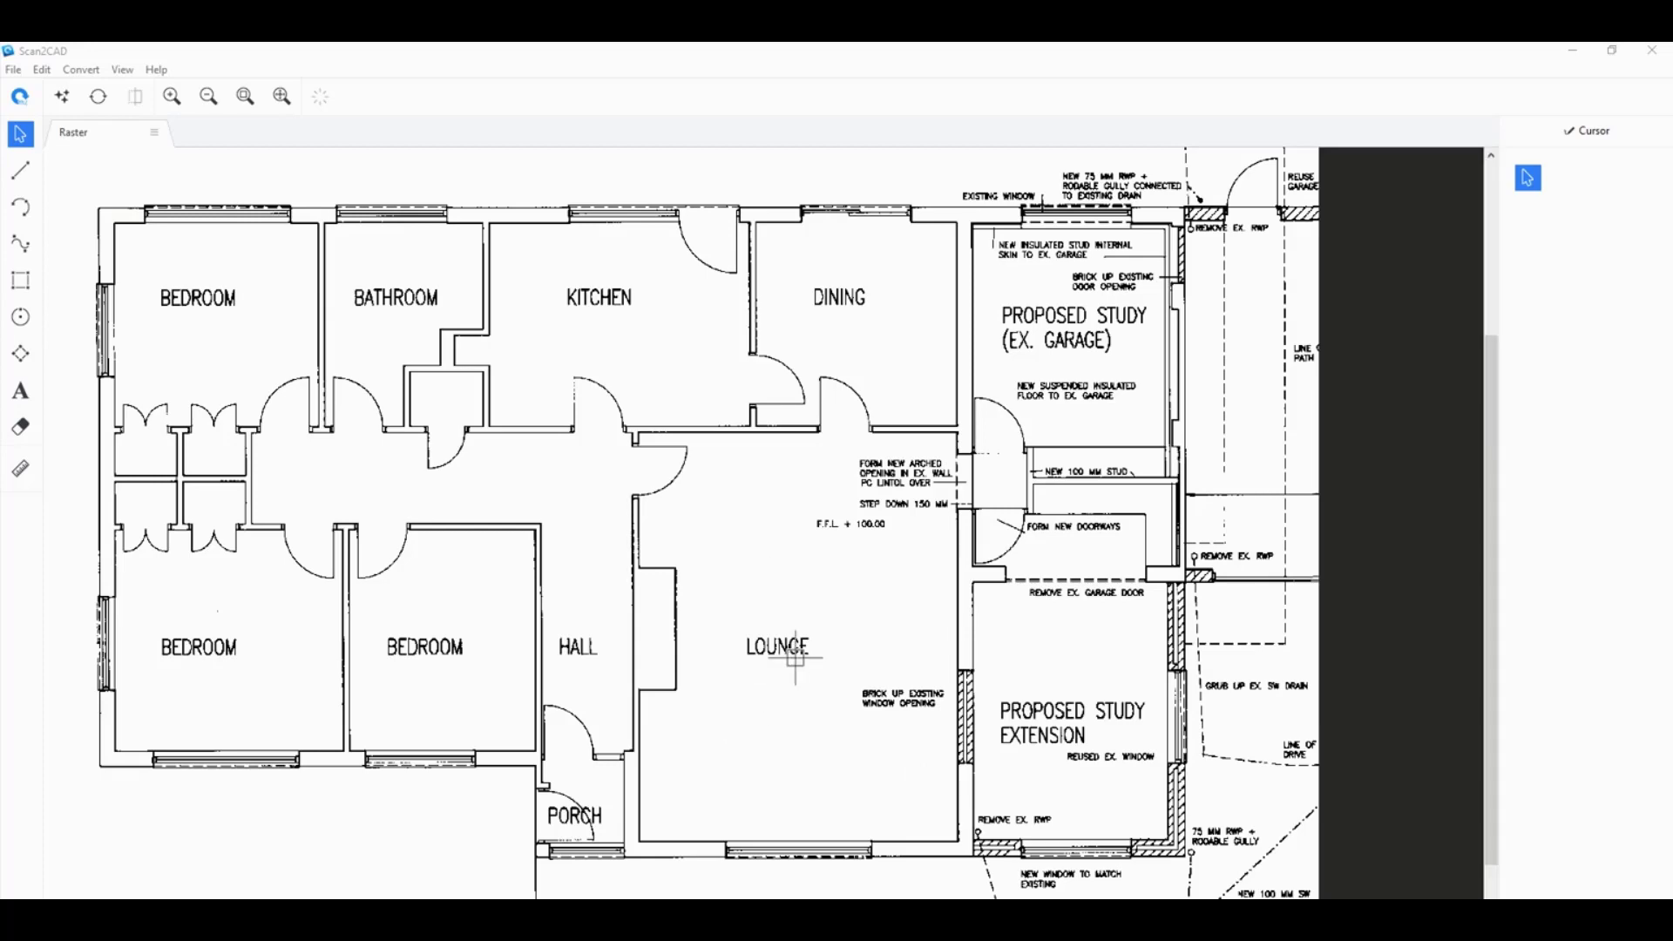
pyautogui.scroll(2, 784, 673)
pyautogui.scroll(-2, 785, 673)
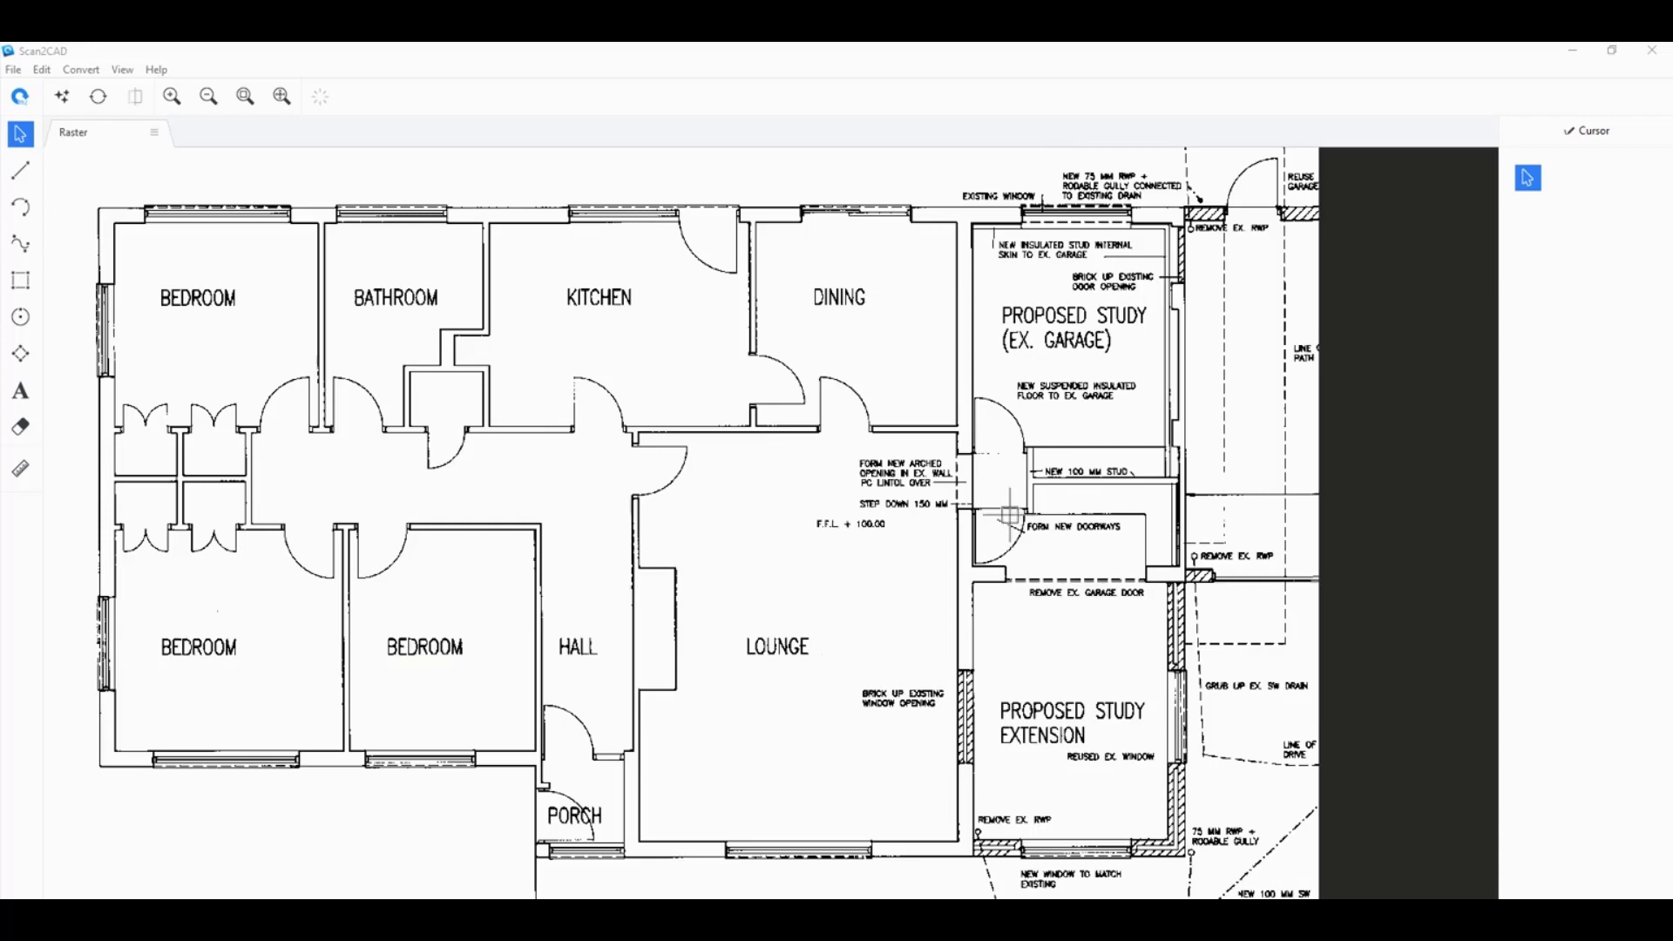
pyautogui.scroll(2, 899, 488)
pyautogui.scroll(2, 866, 600)
pyautogui.scroll(1, 740, 504)
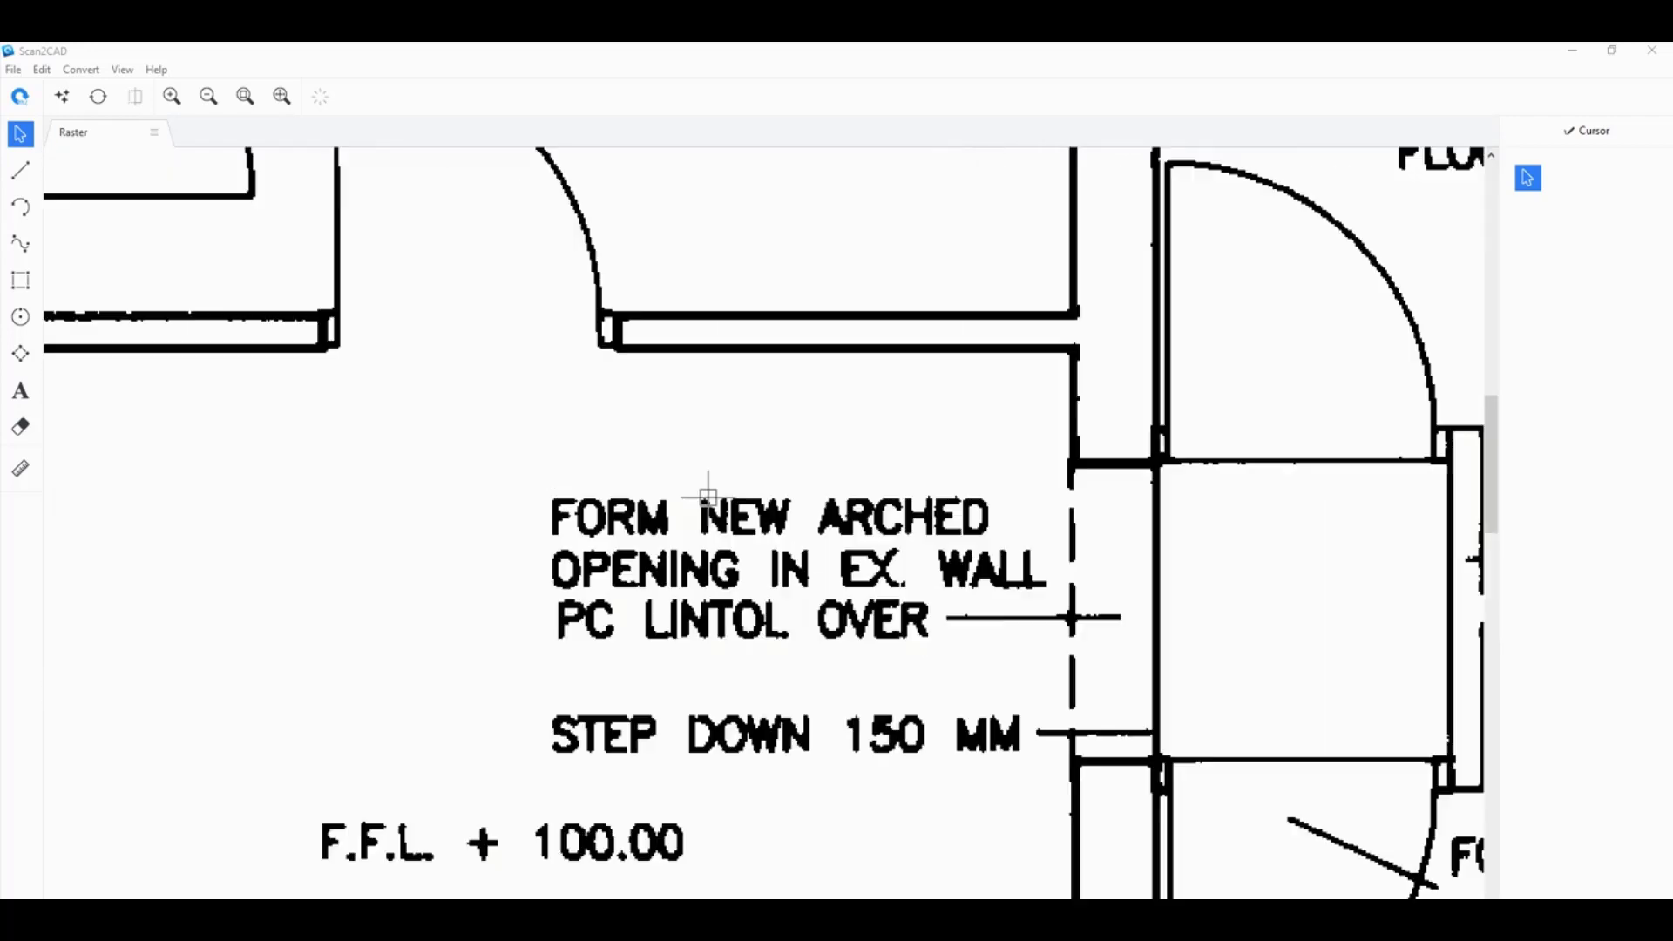
pyautogui.scroll(2, 719, 522)
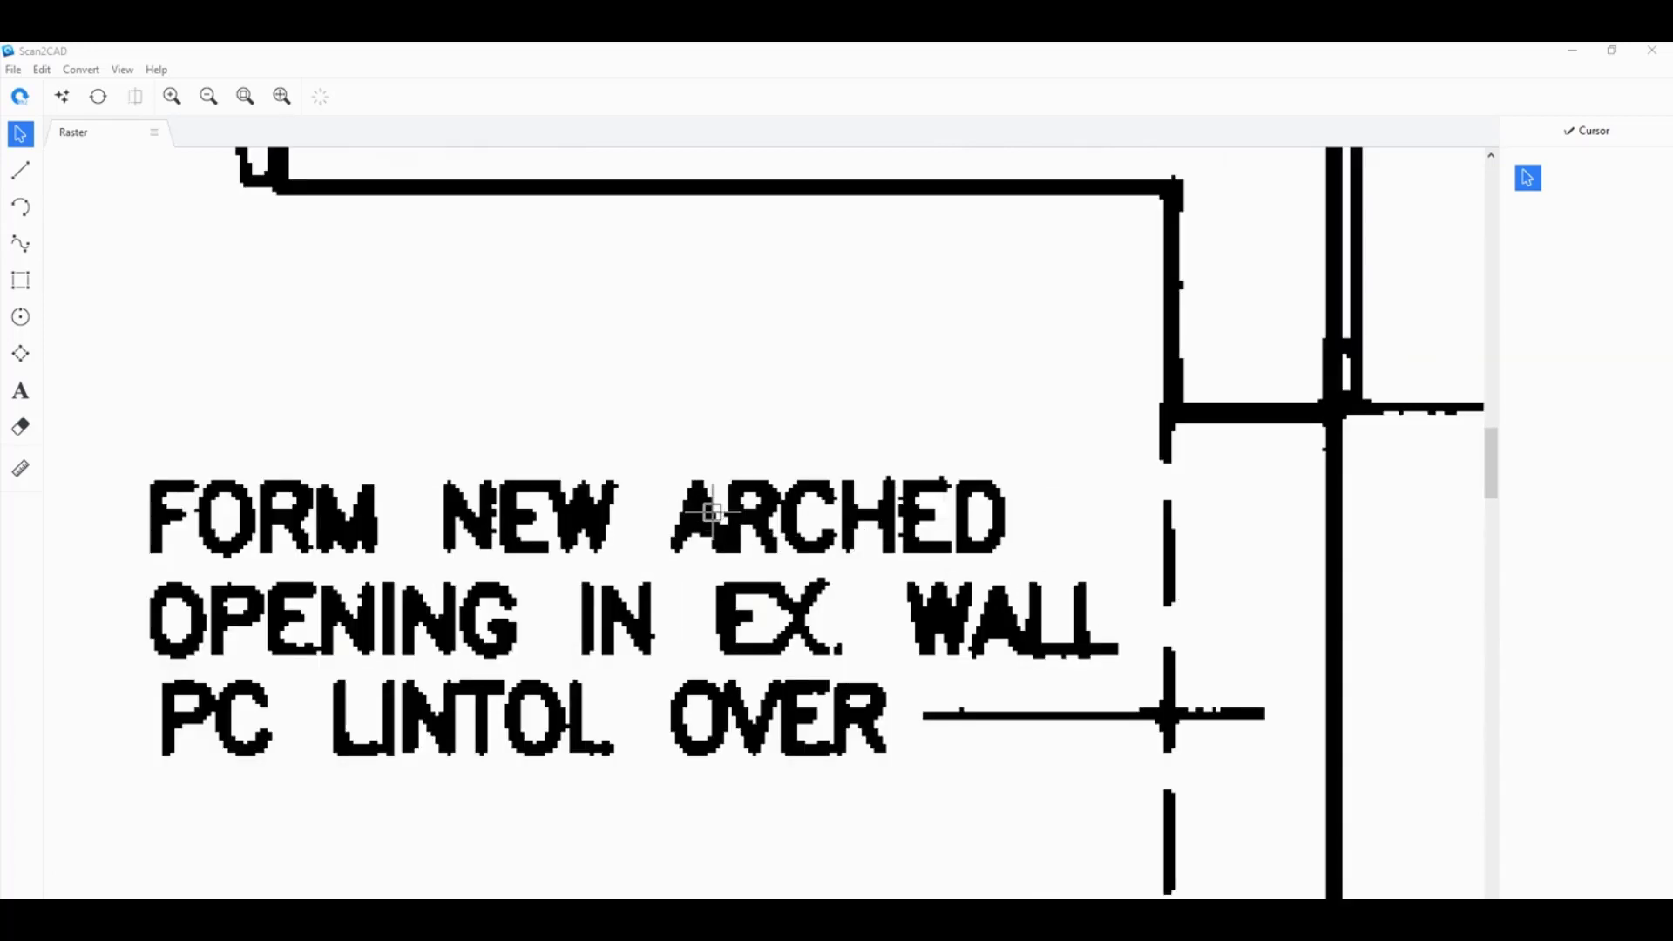
pyautogui.scroll(-1, 714, 523)
pyautogui.scroll(1, 733, 538)
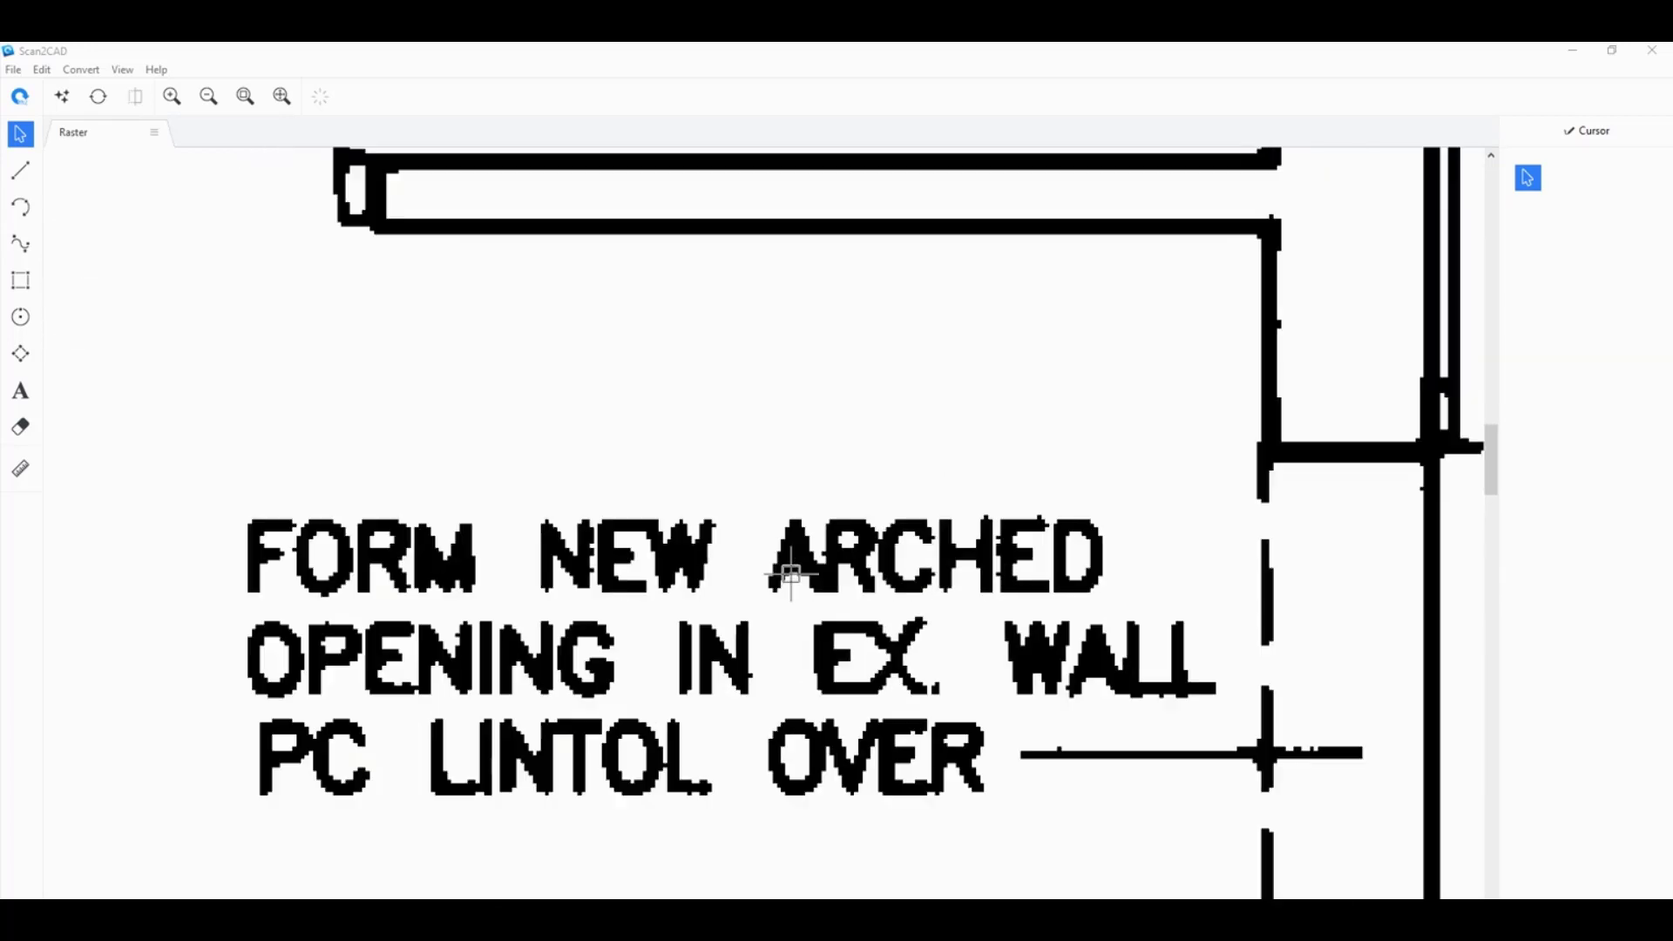
pyautogui.scroll(1, 785, 547)
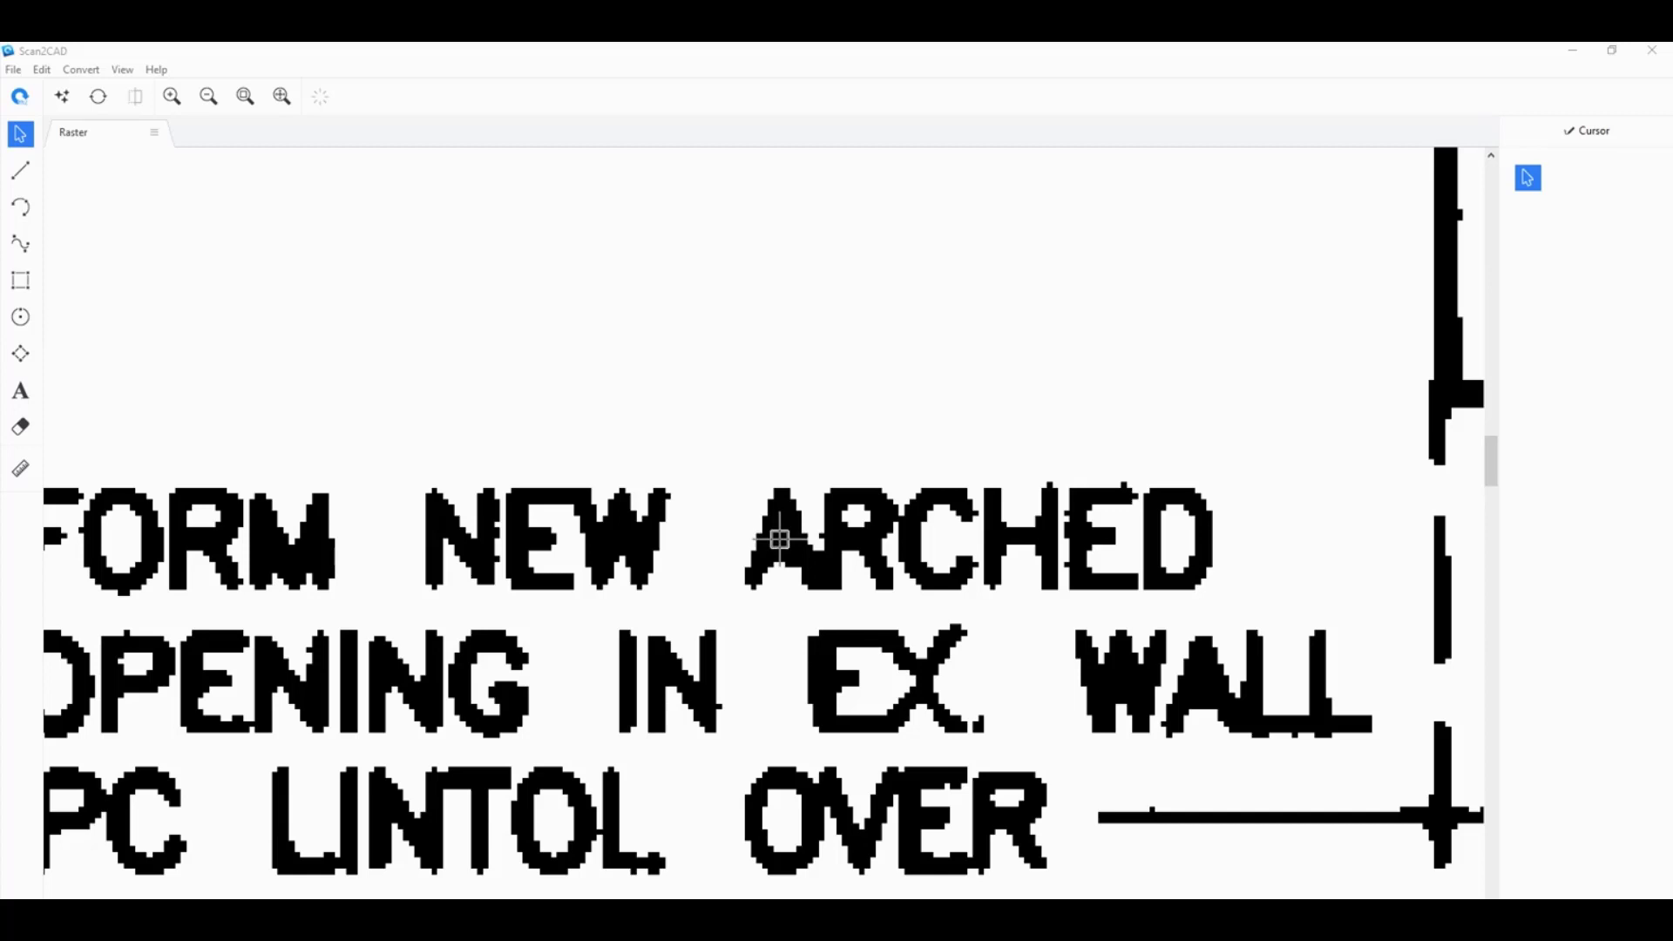
pyautogui.scroll(-1, 772, 570)
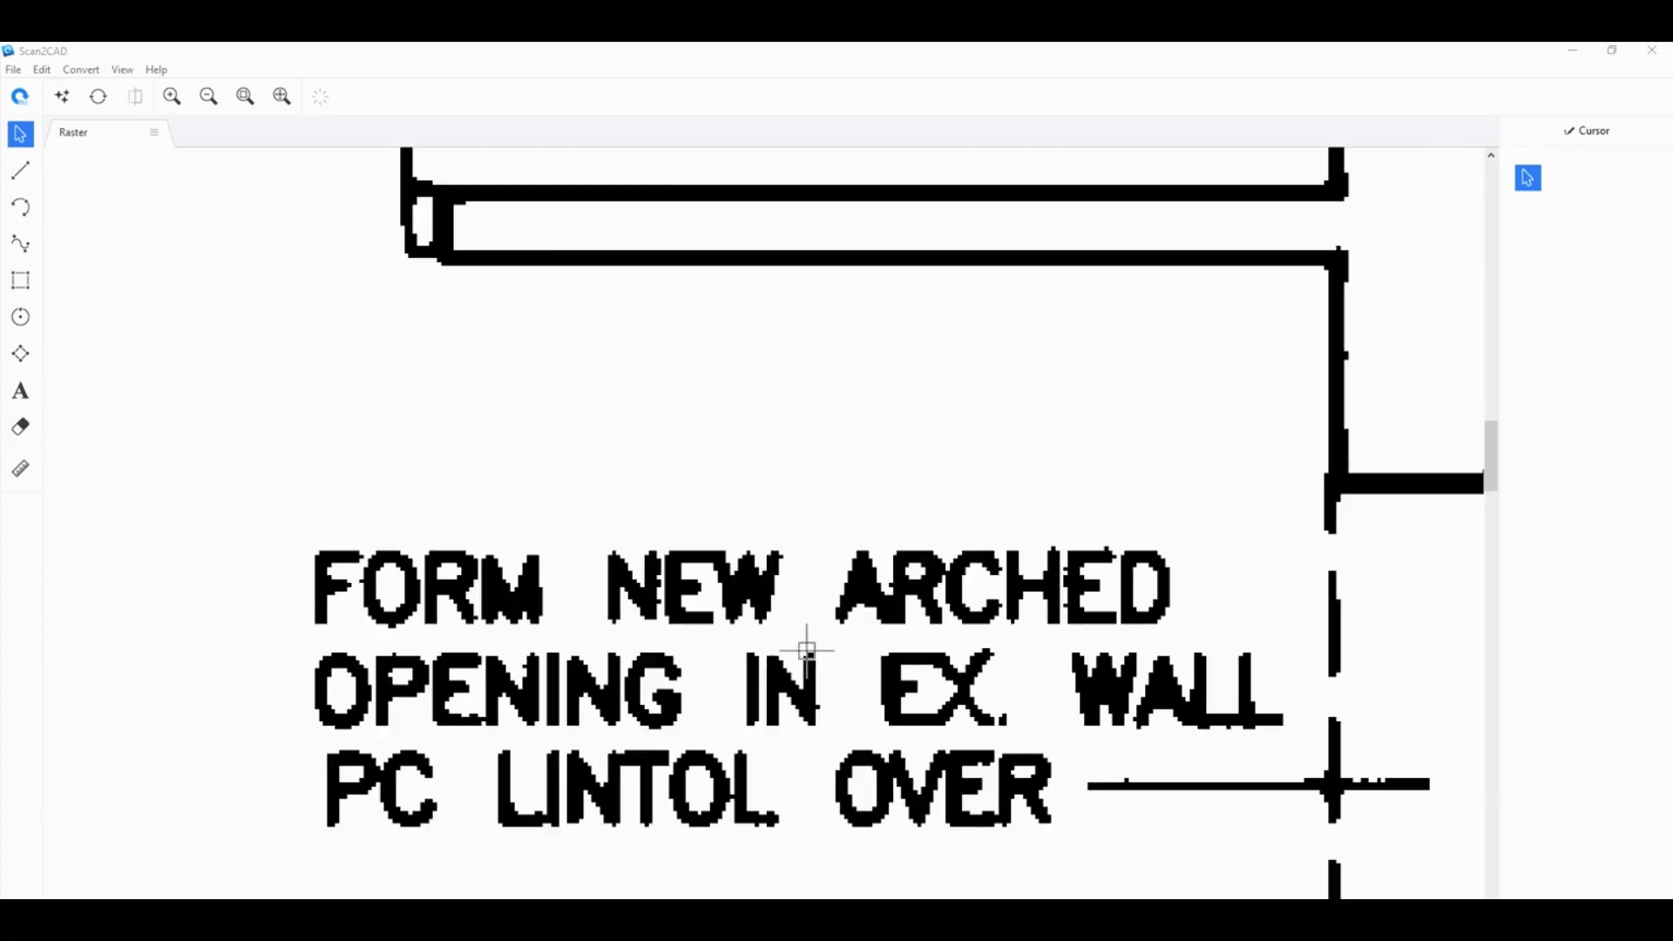
pyautogui.scroll(1, 805, 581)
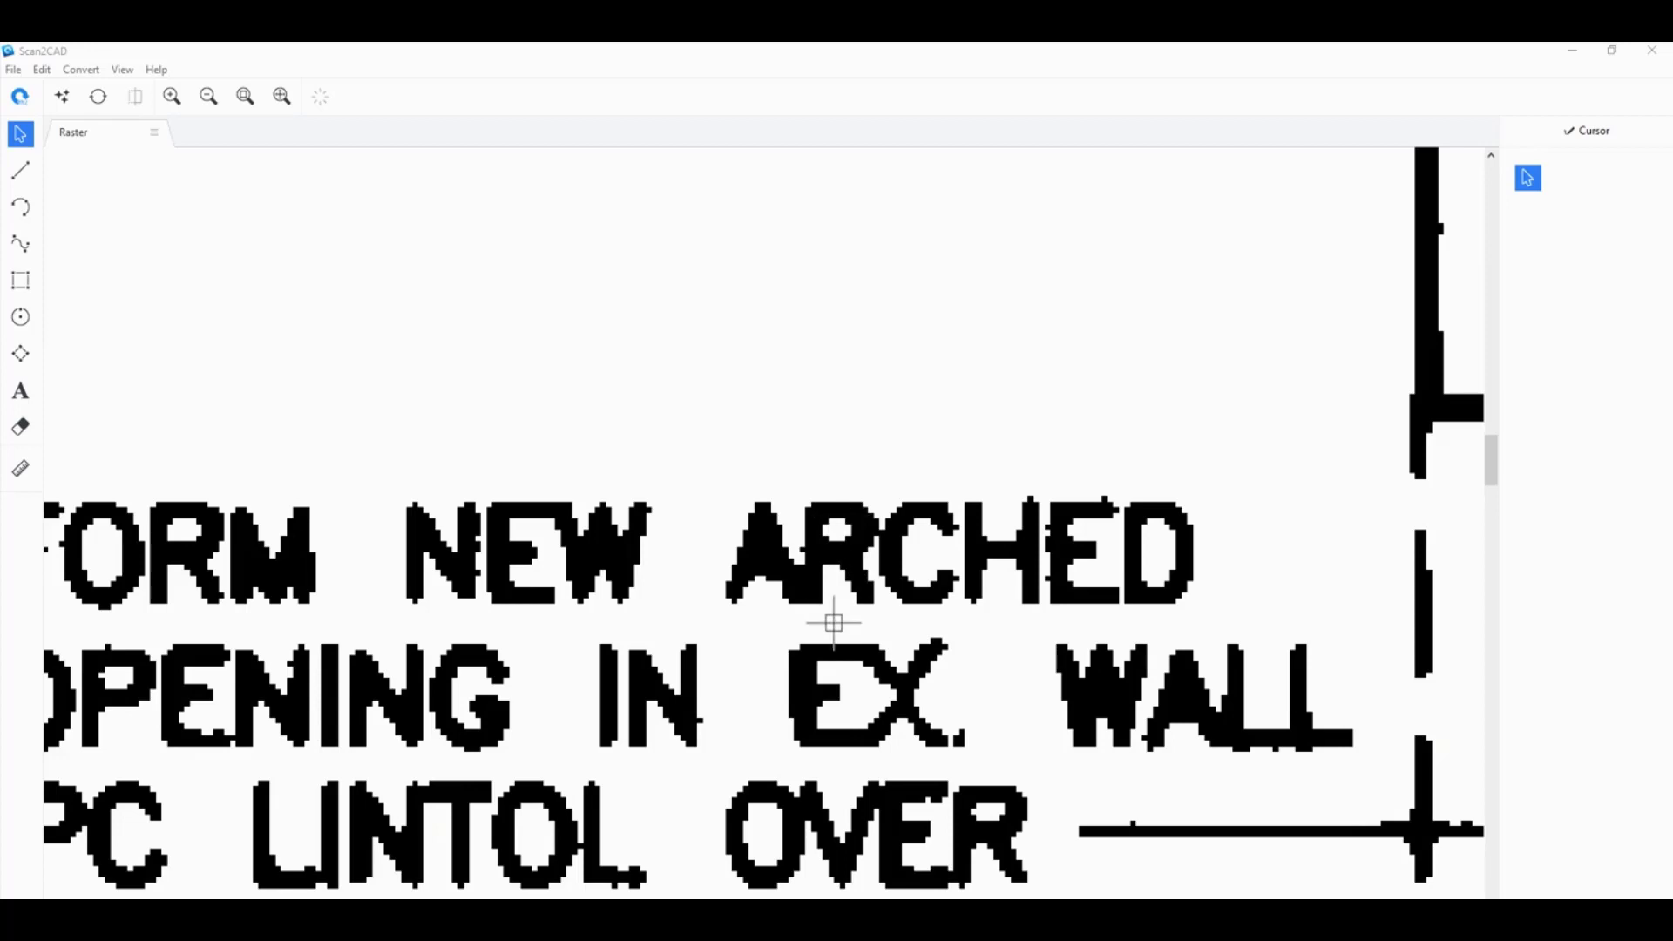
pyautogui.scroll(1, 861, 568)
pyautogui.scroll(-1, 861, 568)
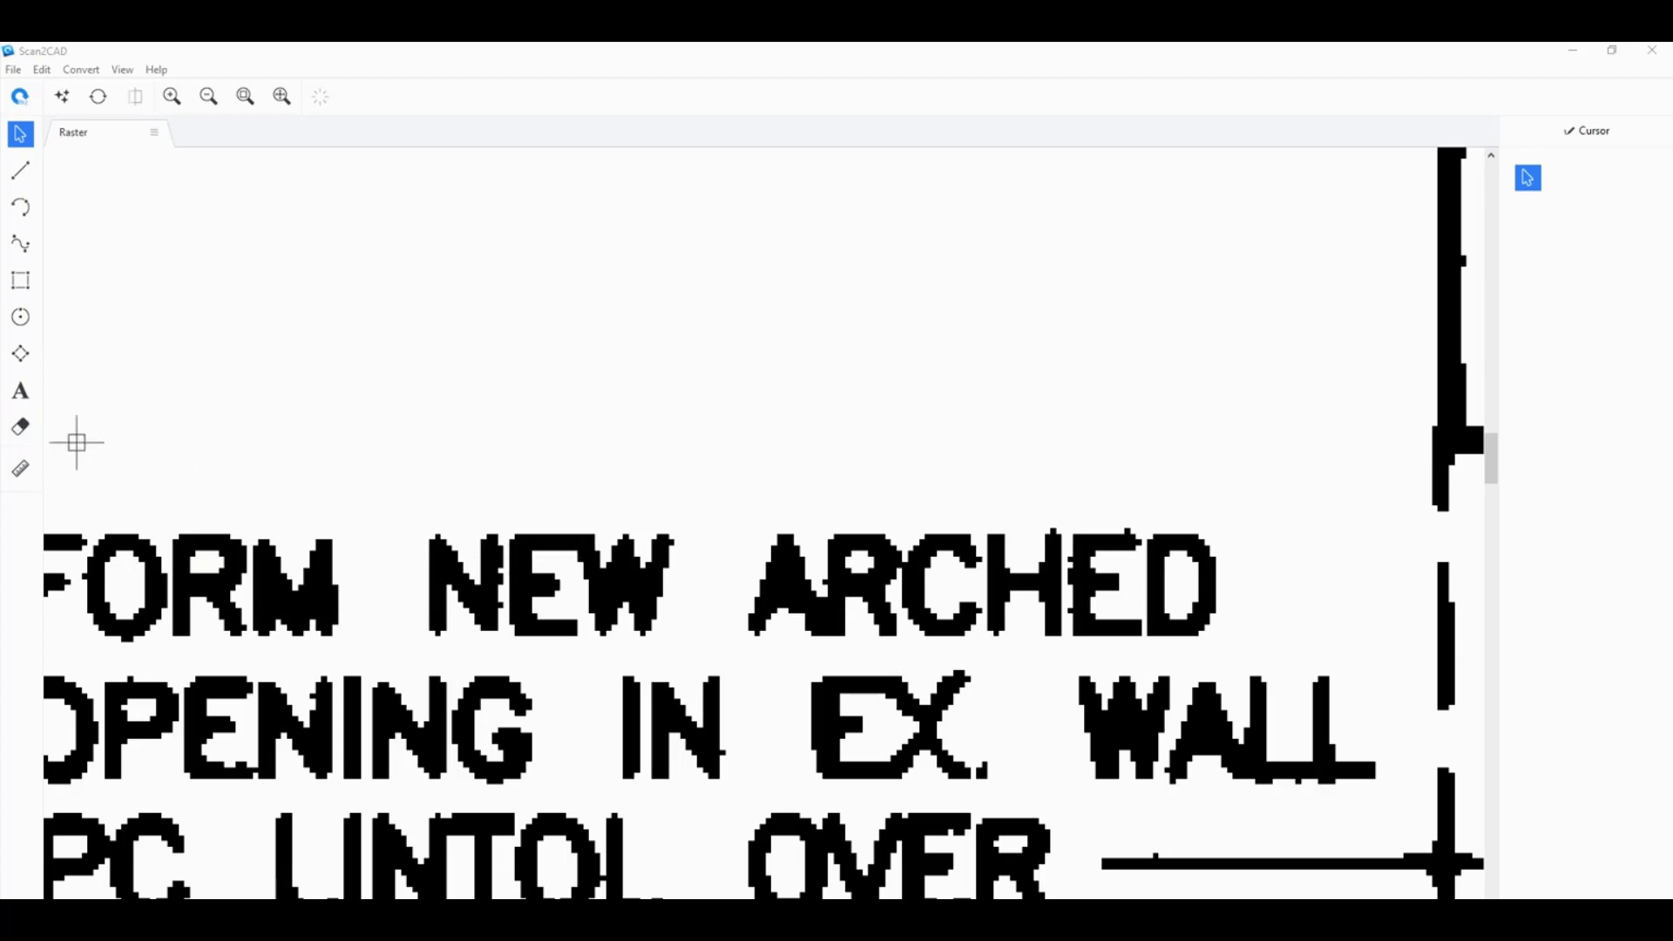
# - Use the Eraser to remove the pixels joining A and R in ARCHED
pyautogui.click(21, 427)
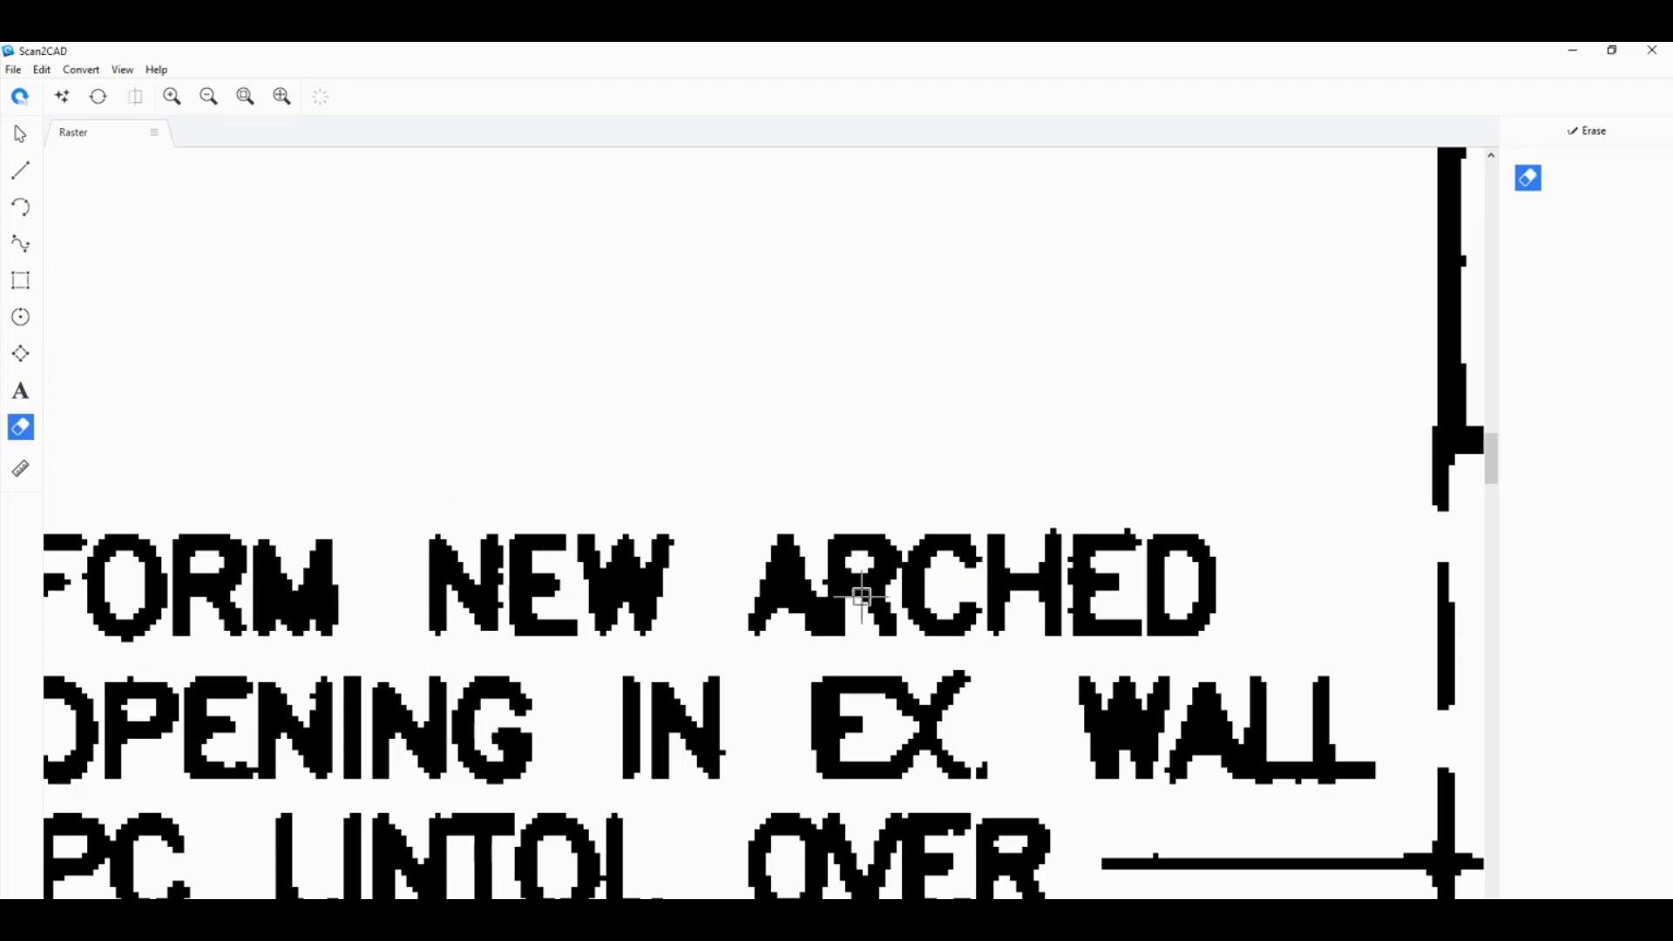
pyautogui.scroll(1, 863, 615)
pyautogui.moveTo(770, 599); pyautogui.dragTo(891, 511)
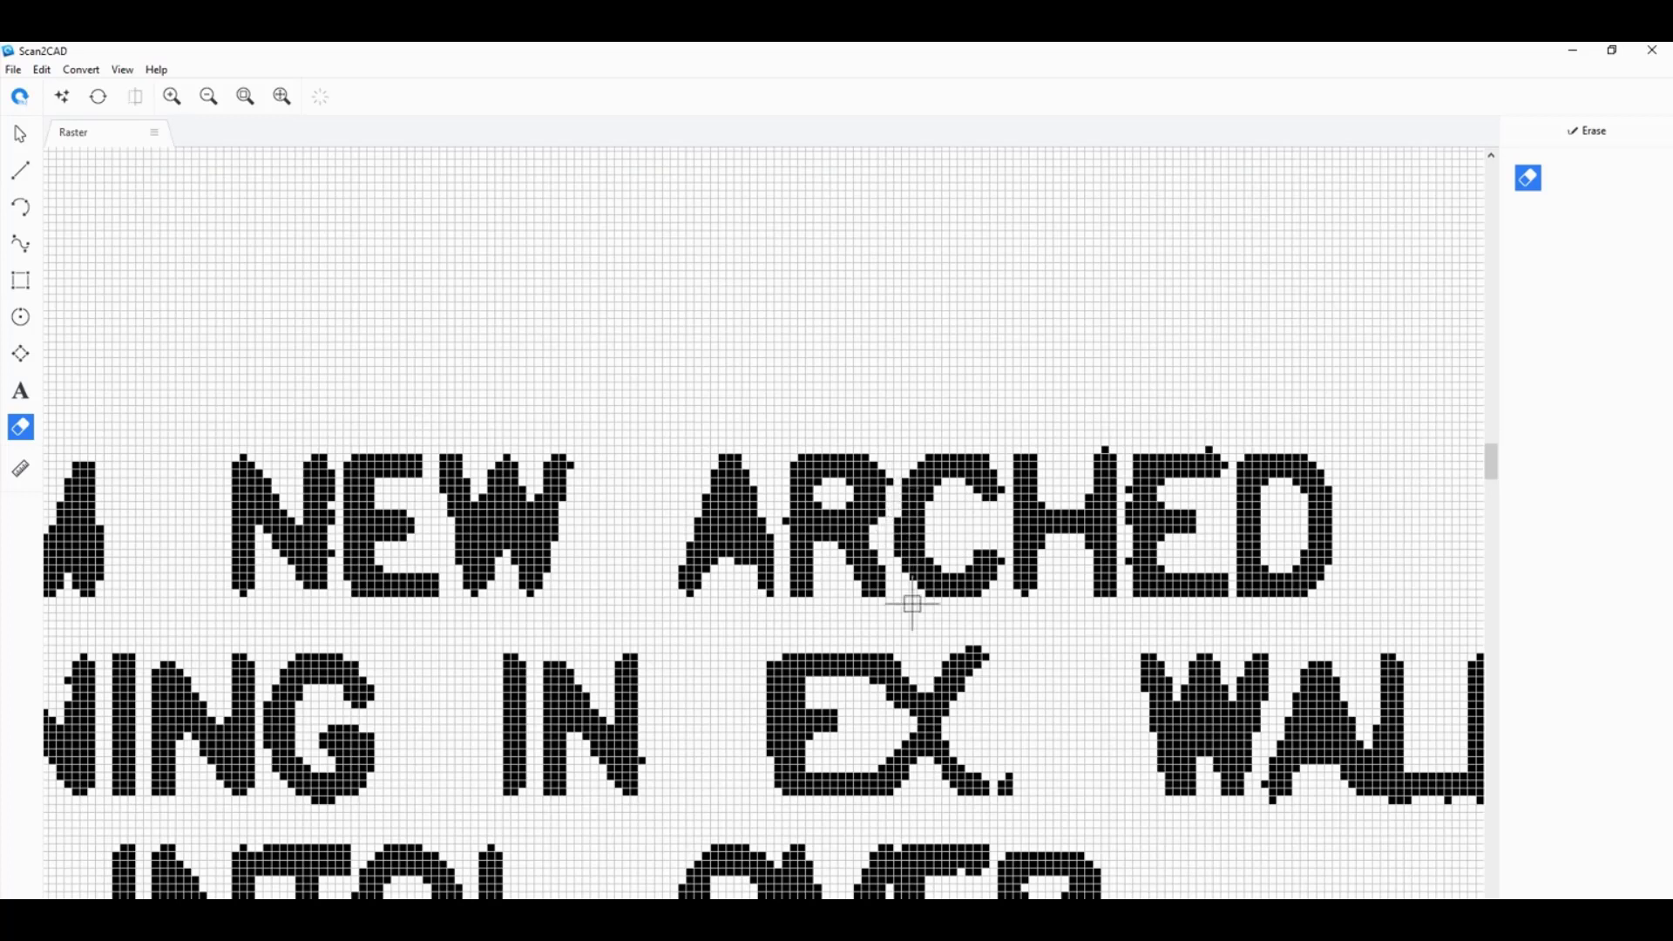
pyautogui.scroll(-1, 912, 598)
pyautogui.scroll(1, 1132, 730)
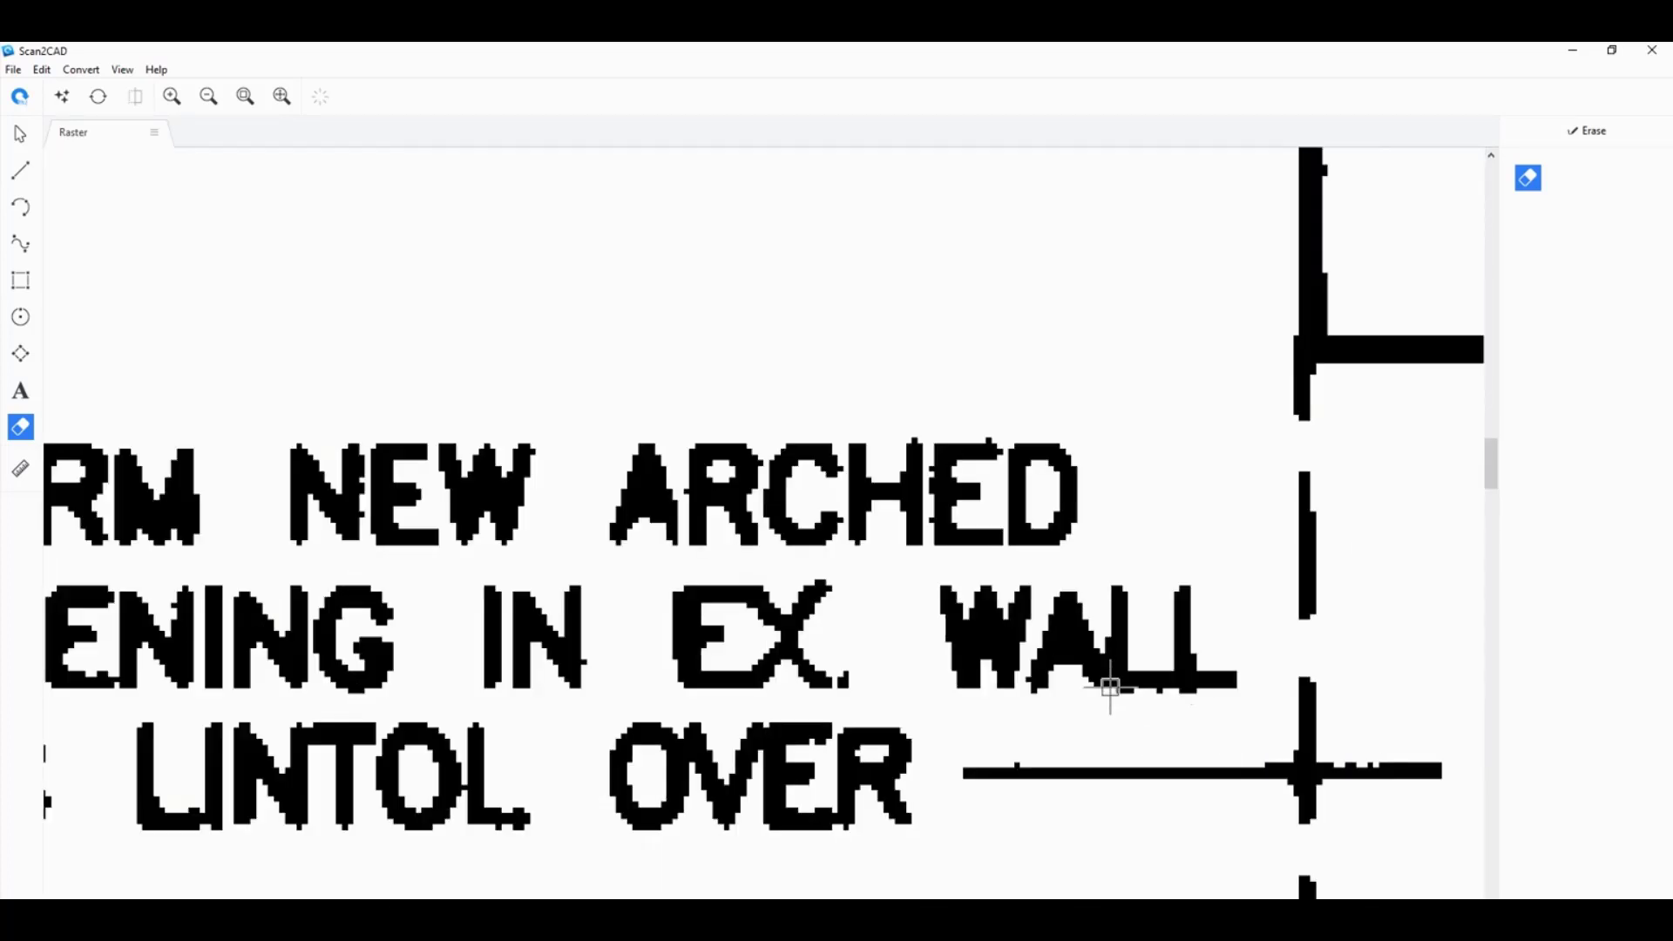
pyautogui.scroll(1, 1111, 688)
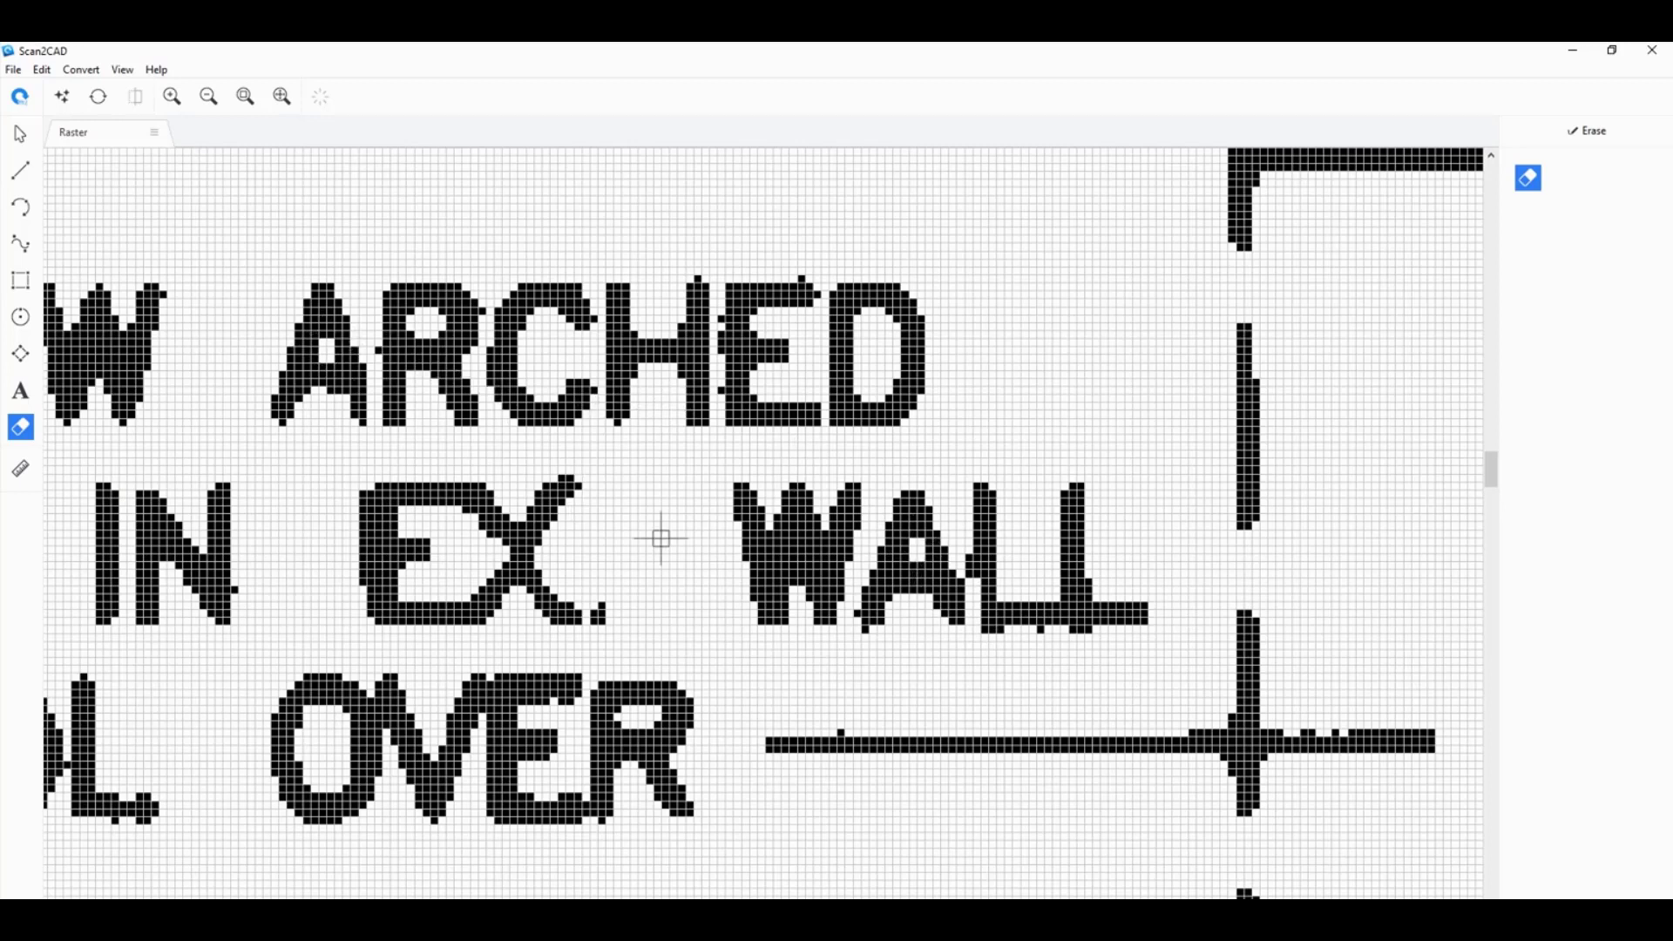
pyautogui.scroll(-1, 663, 537)
pyautogui.scroll(-1, 659, 528)
pyautogui.scroll(-1, 659, 529)
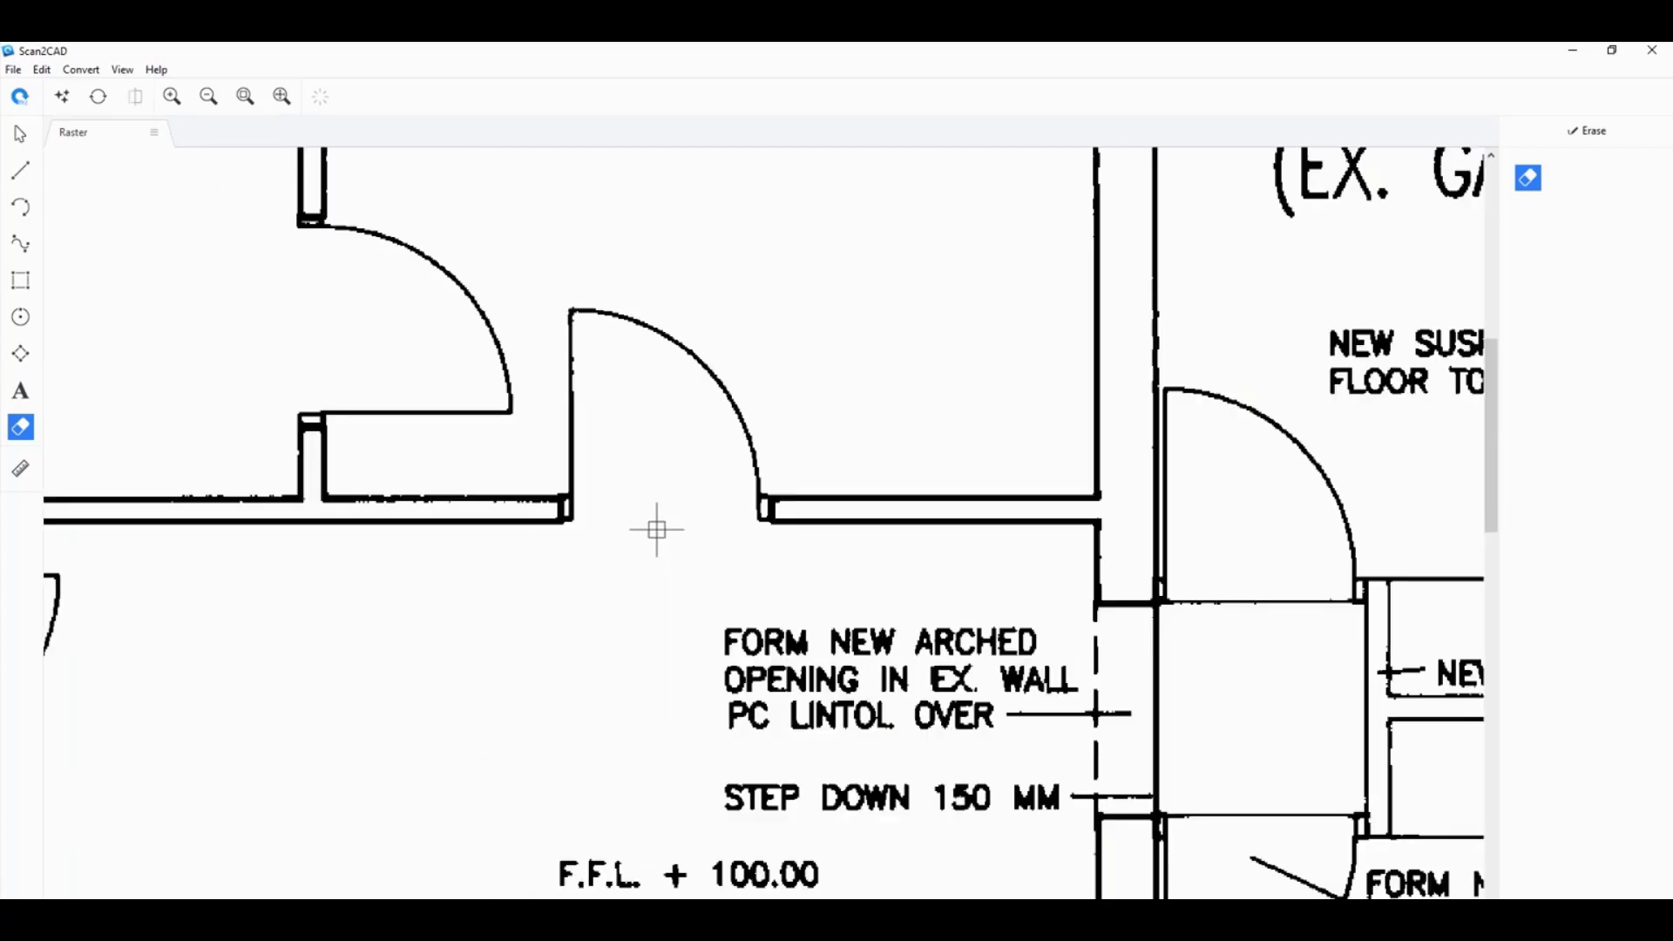
pyautogui.scroll(-1, 736, 613)
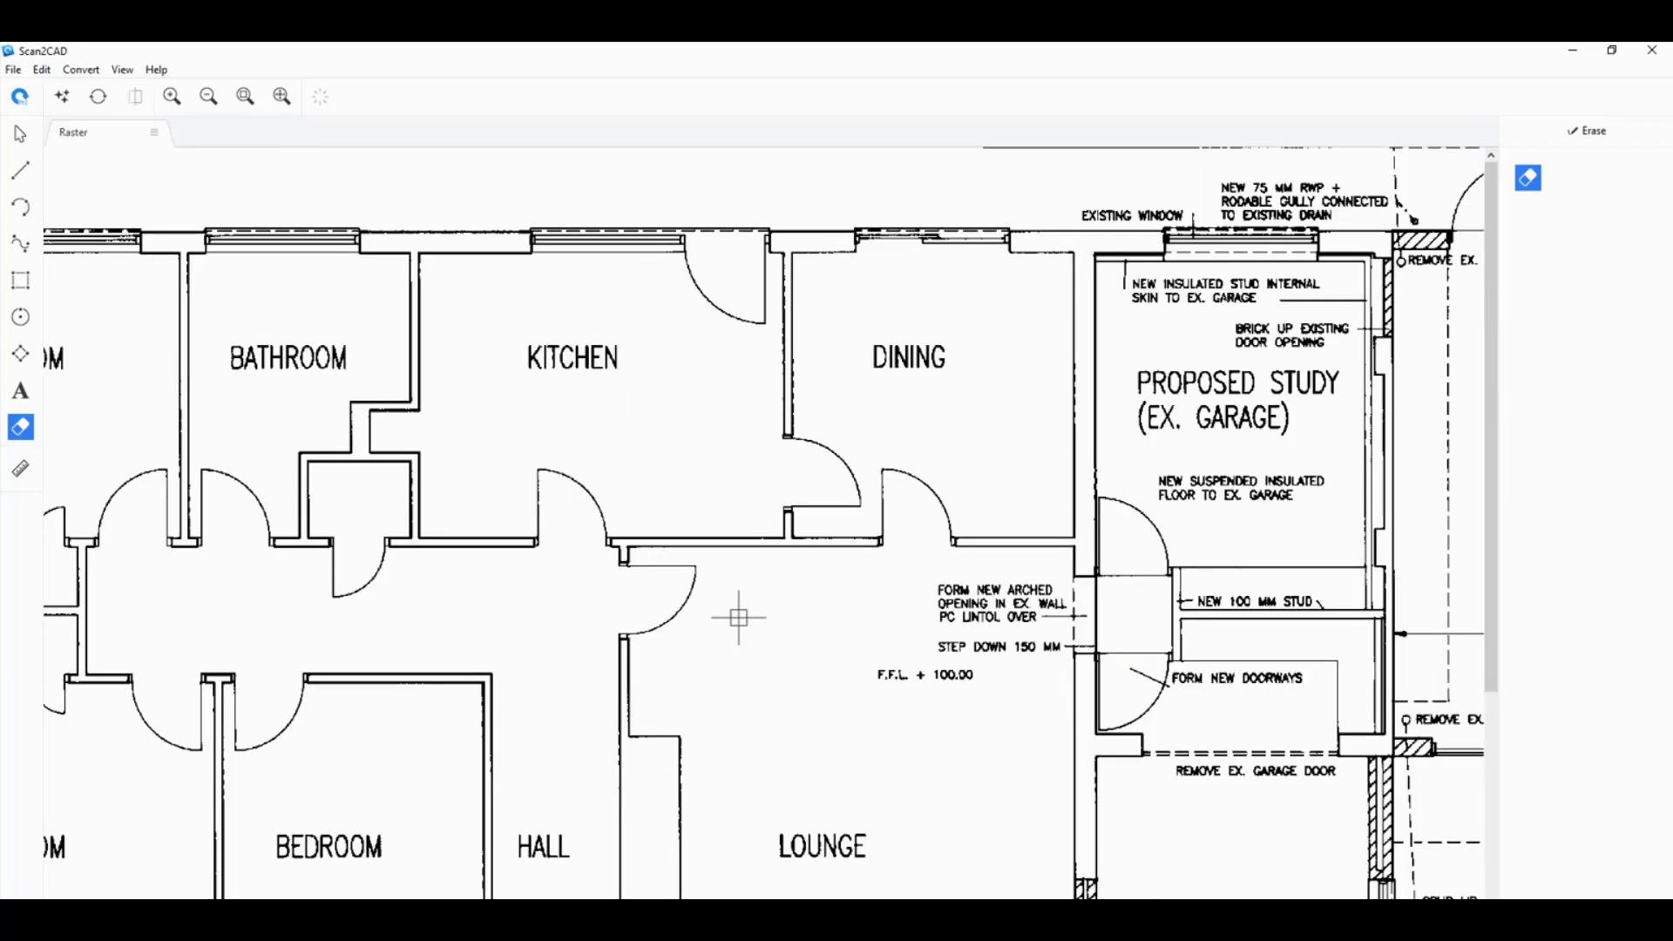
pyautogui.scroll(-1, 740, 618)
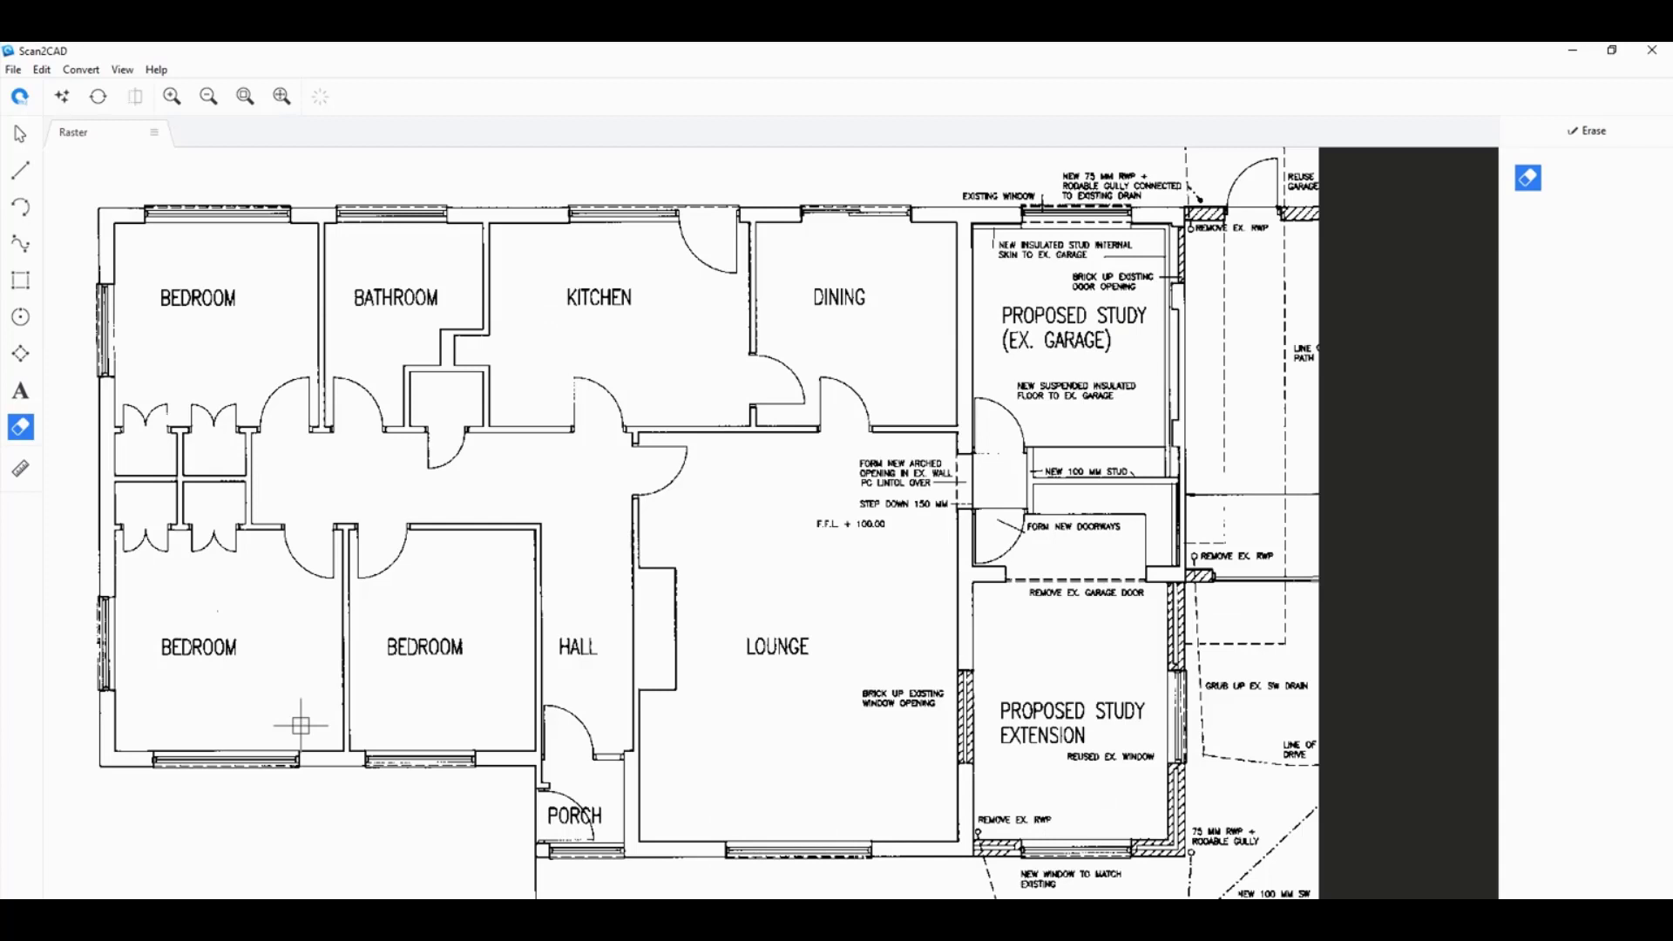
# - Set the raster conversion mode to Vectorize and OCR and show its OCR settings
pyautogui.click(100, 95)
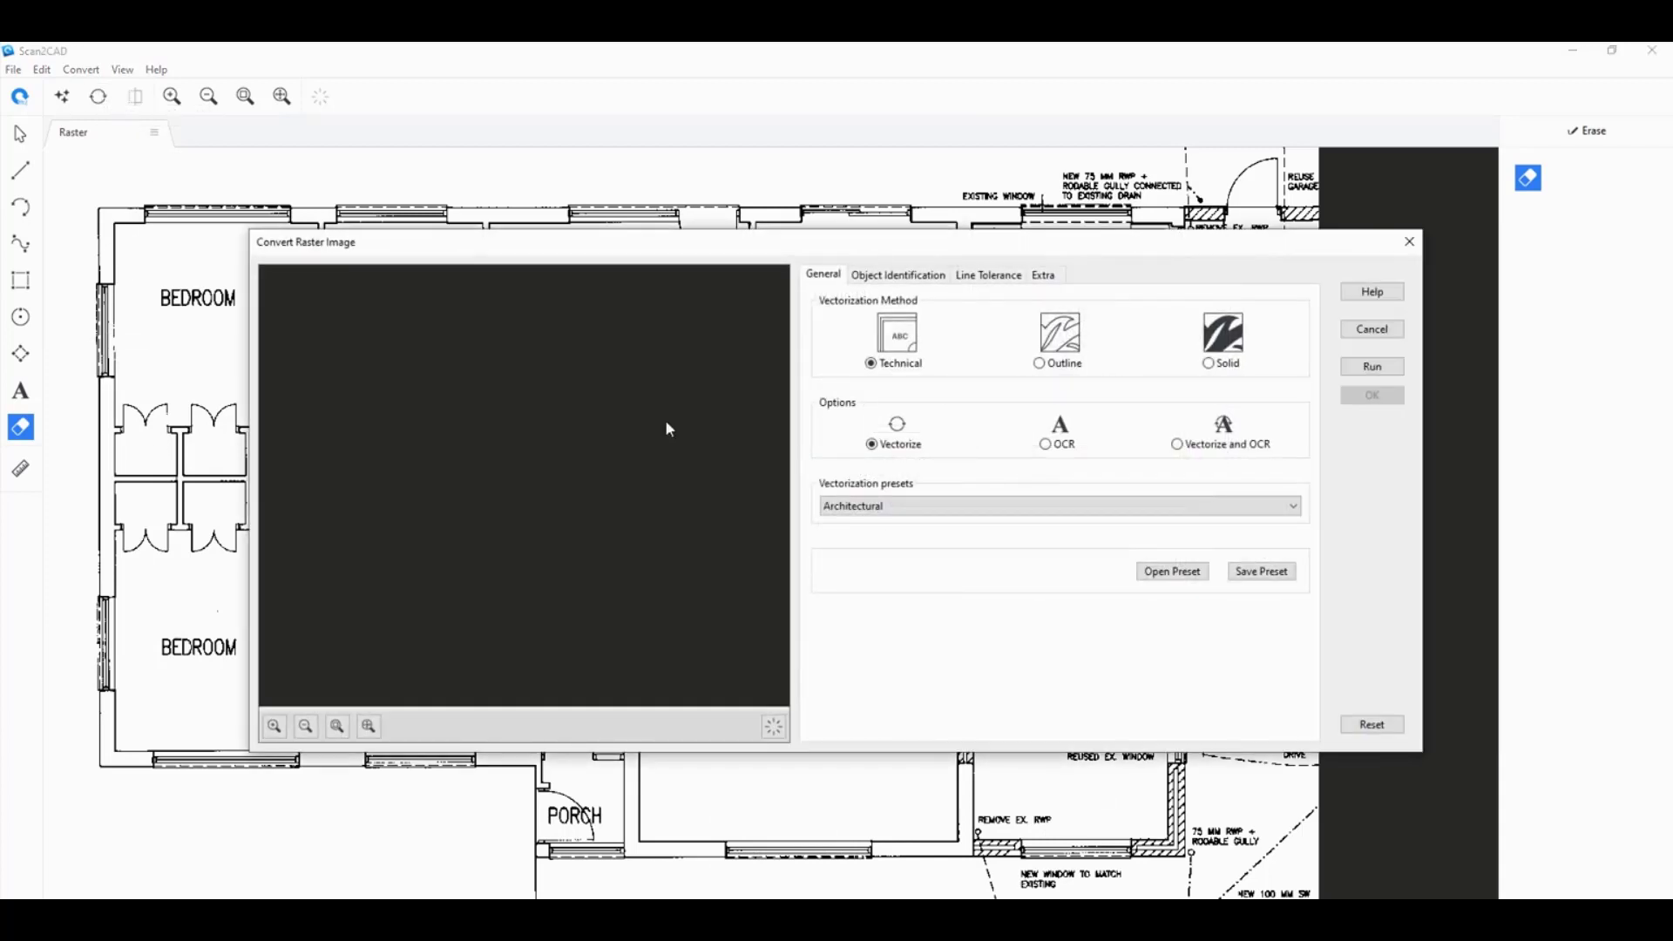
pyautogui.click(1180, 446)
pyautogui.click(1044, 277)
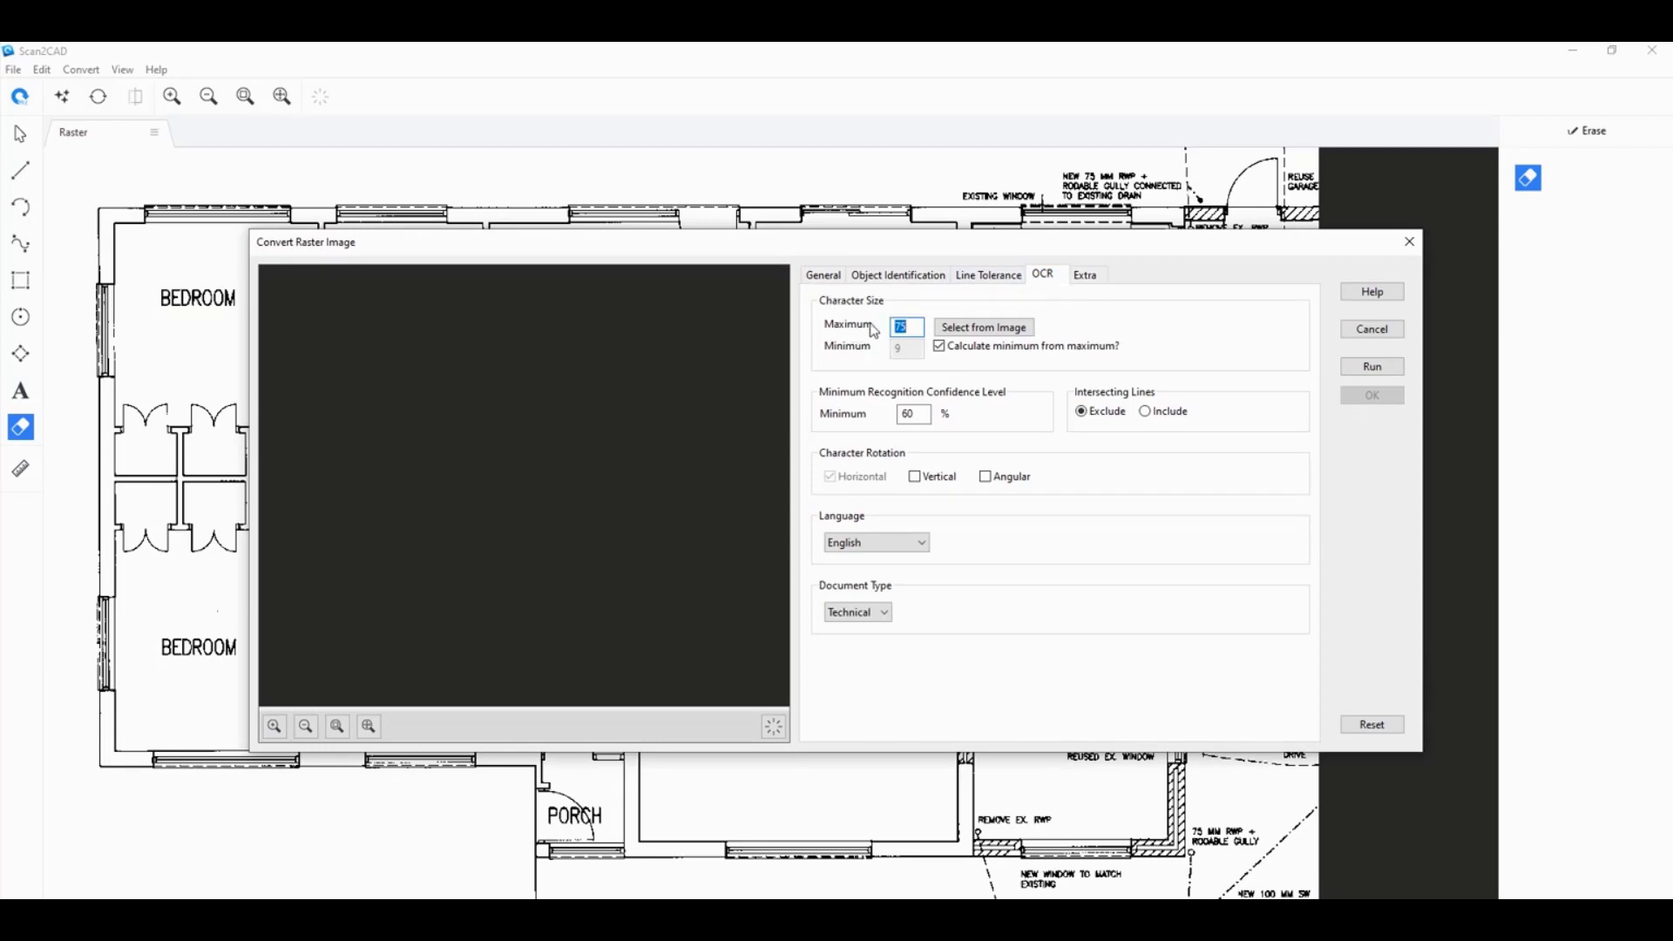
# - Set the maximum character size to 54 from the measured BEDROOM letter height
pyautogui.click(983, 330)
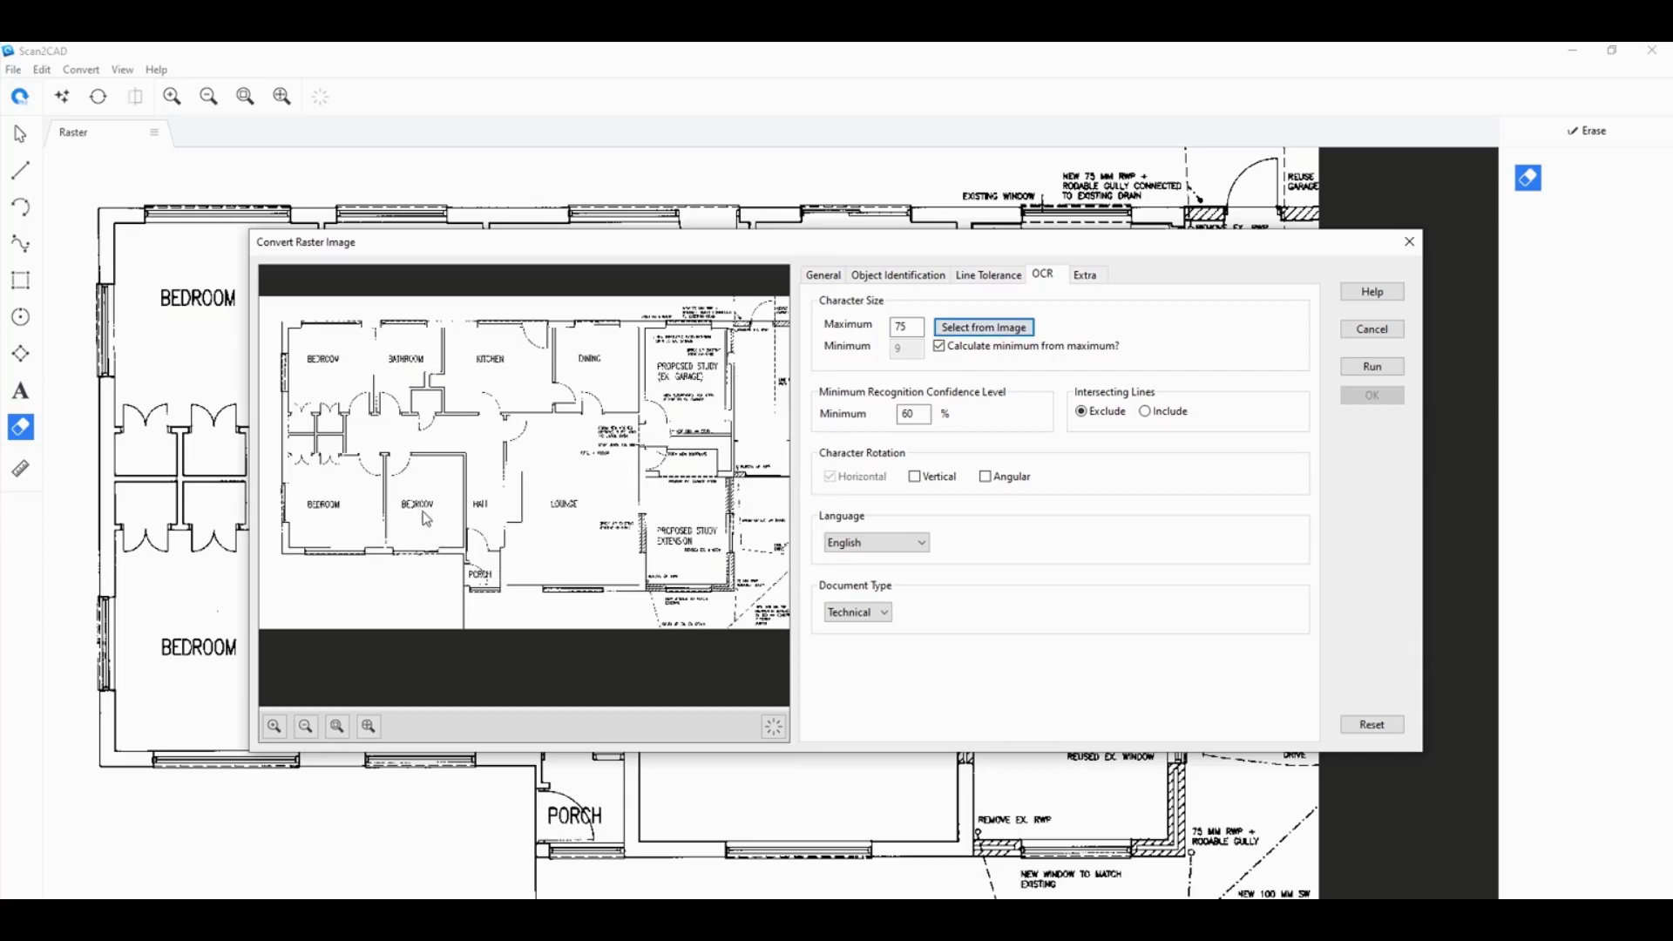
pyautogui.scroll(1, 422, 514)
pyautogui.scroll(1, 459, 516)
pyautogui.scroll(1, 497, 517)
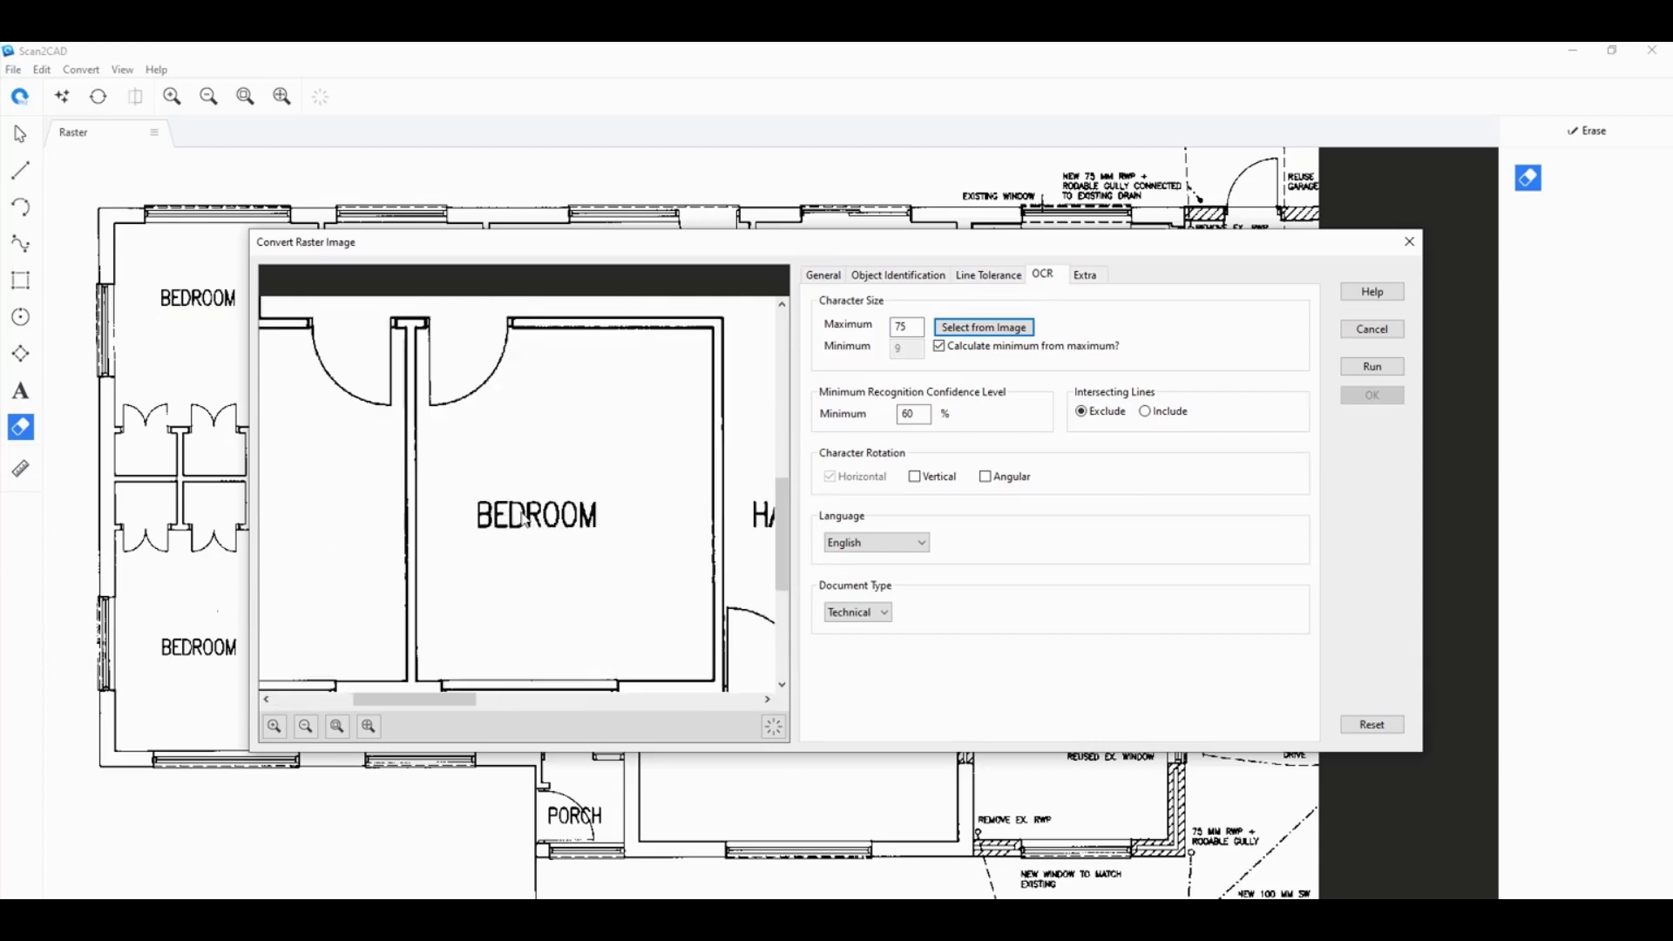
pyautogui.scroll(1, 527, 510)
pyautogui.scroll(1, 511, 485)
pyautogui.moveTo(510, 463); pyautogui.dragTo(511, 590)
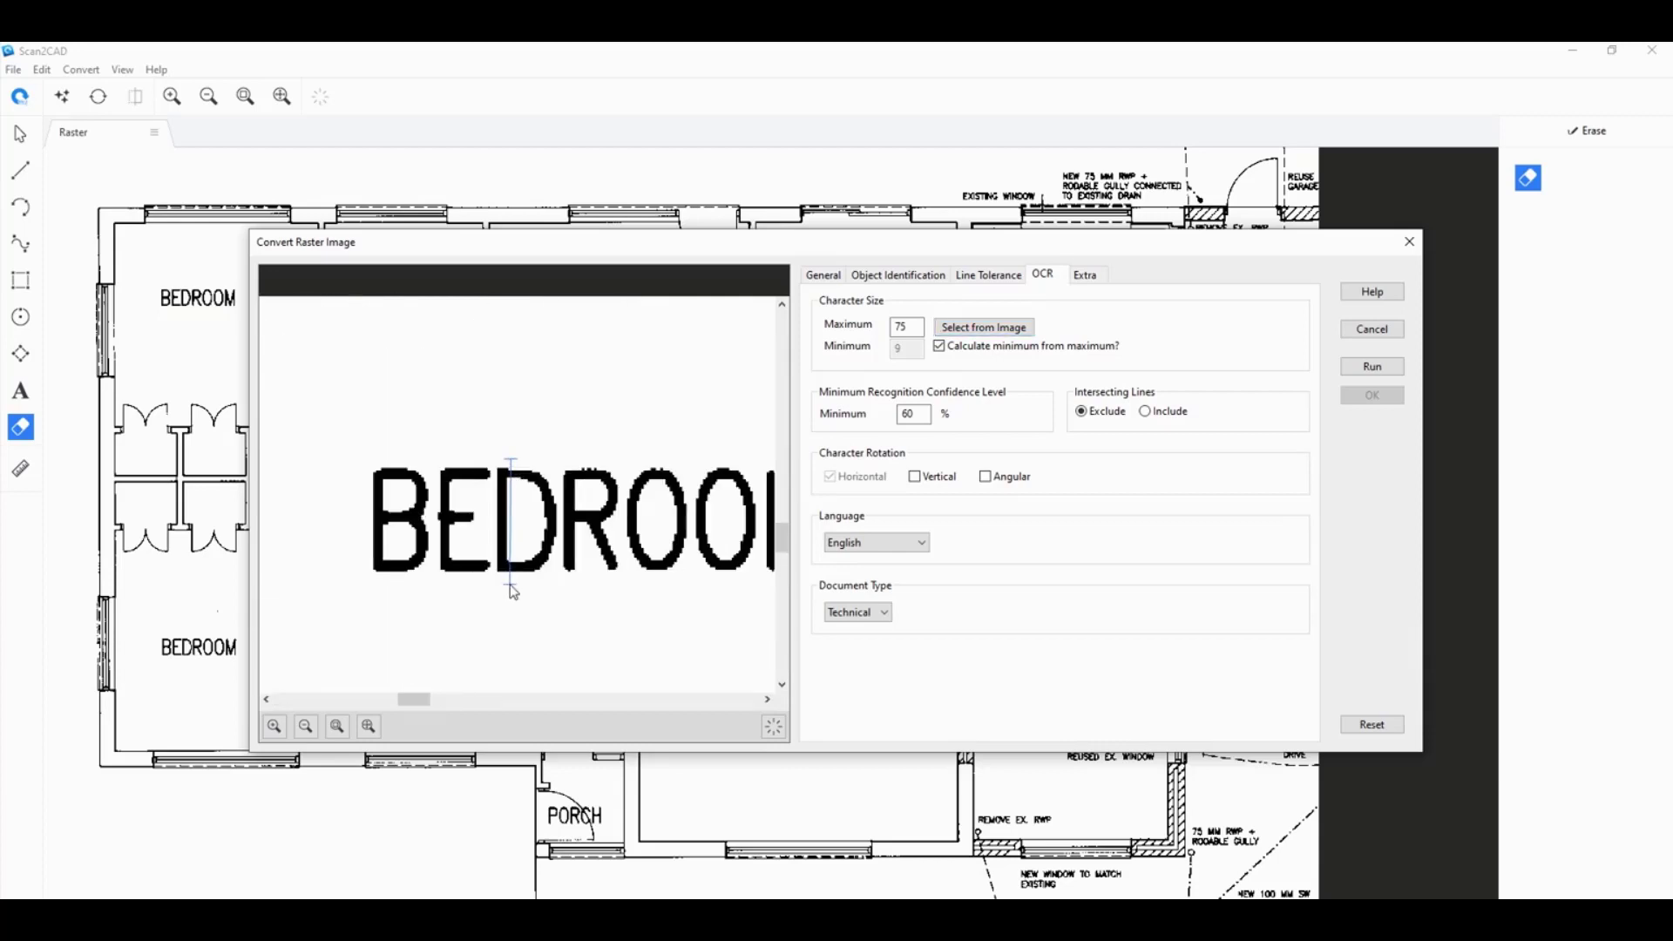
pyautogui.moveTo(511, 592); pyautogui.dragTo(511, 584)
pyautogui.doubleClick(897, 328)
pyautogui.press('BackSpace')
pyautogui.write('4')
pyautogui.click(939, 346)
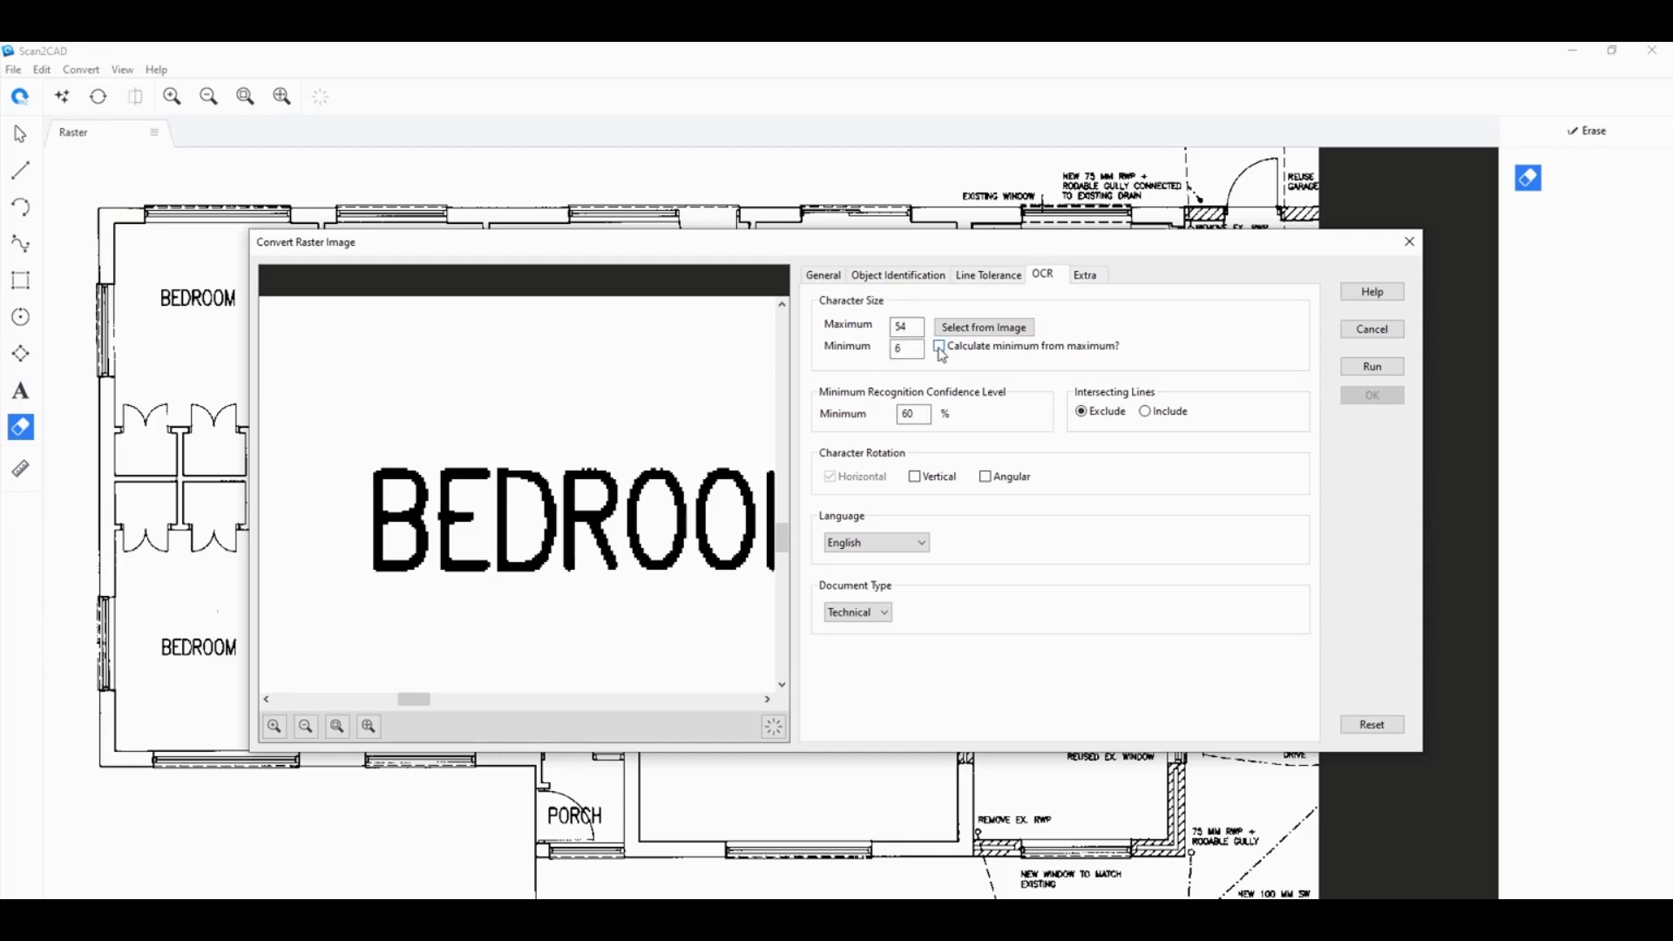
pyautogui.doubleClick(898, 348)
pyautogui.click(940, 347)
pyautogui.scroll(-2, 416, 618)
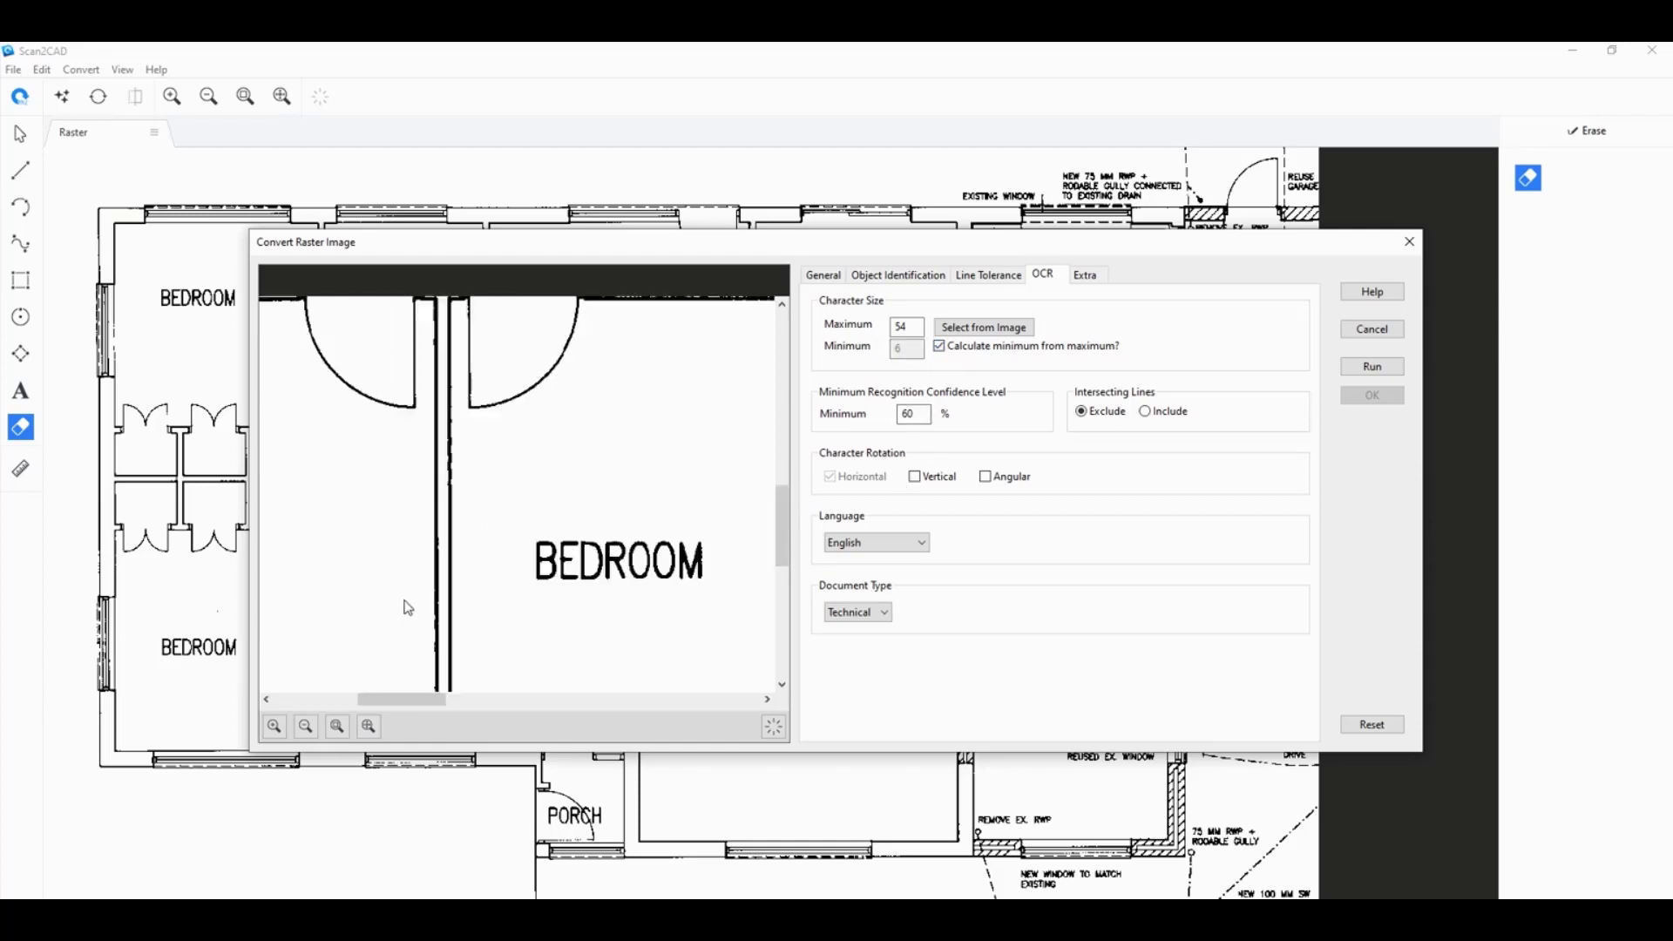
pyautogui.scroll(-2, 405, 605)
pyautogui.scroll(2, 458, 584)
pyautogui.scroll(-2, 557, 616)
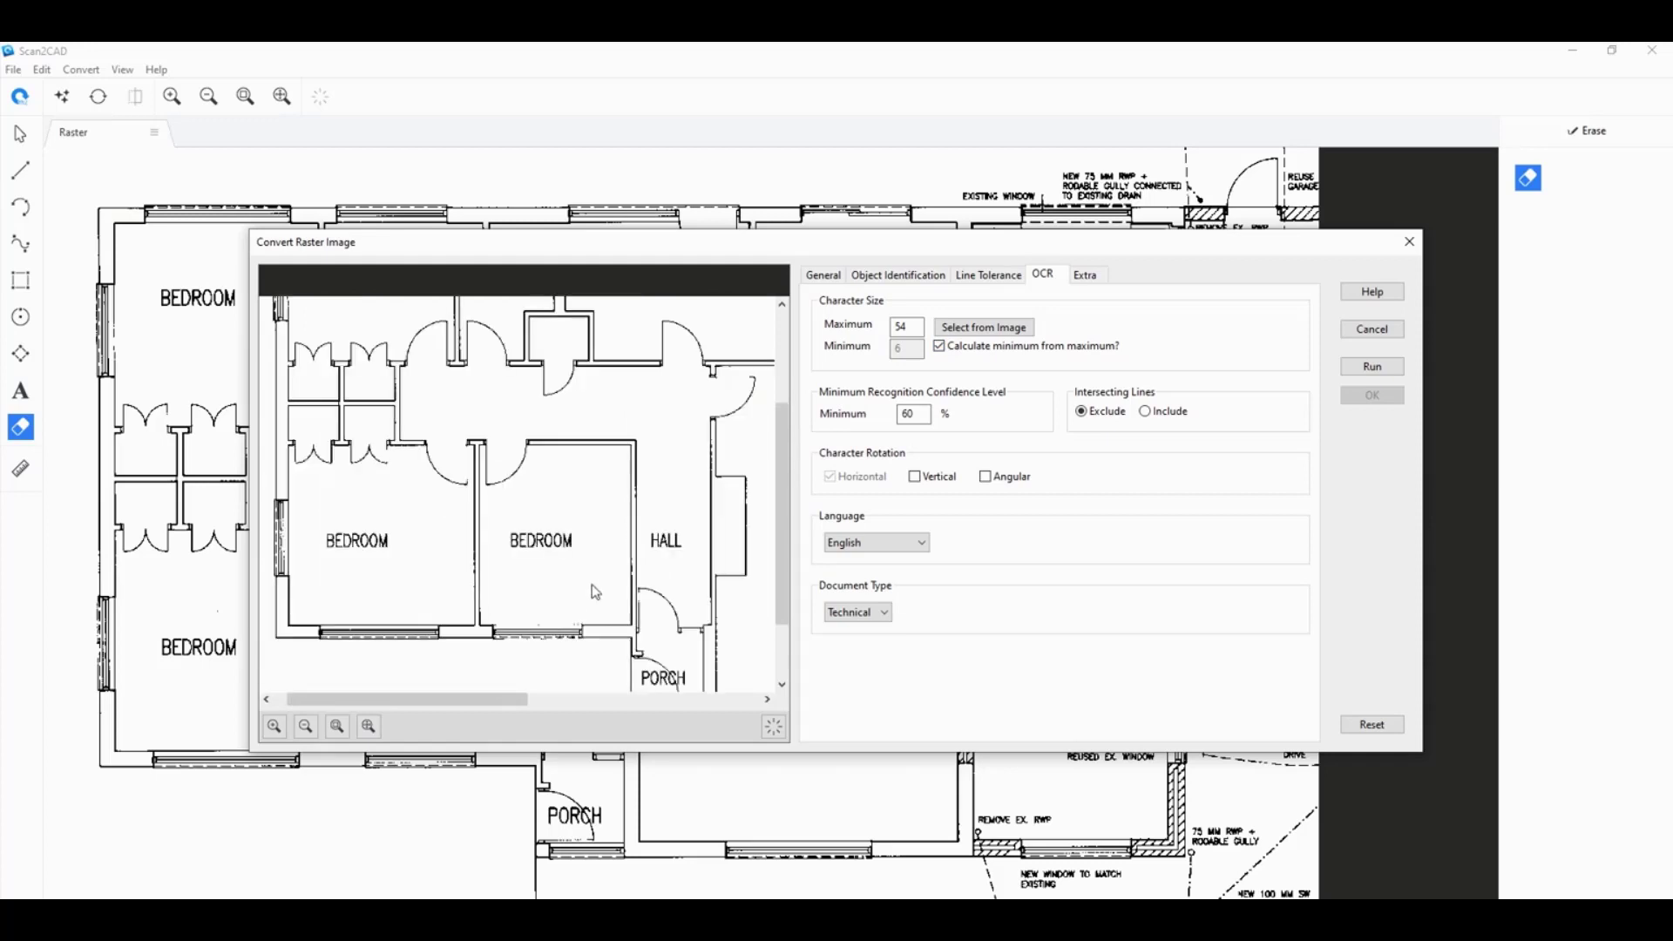
pyautogui.scroll(1, 670, 575)
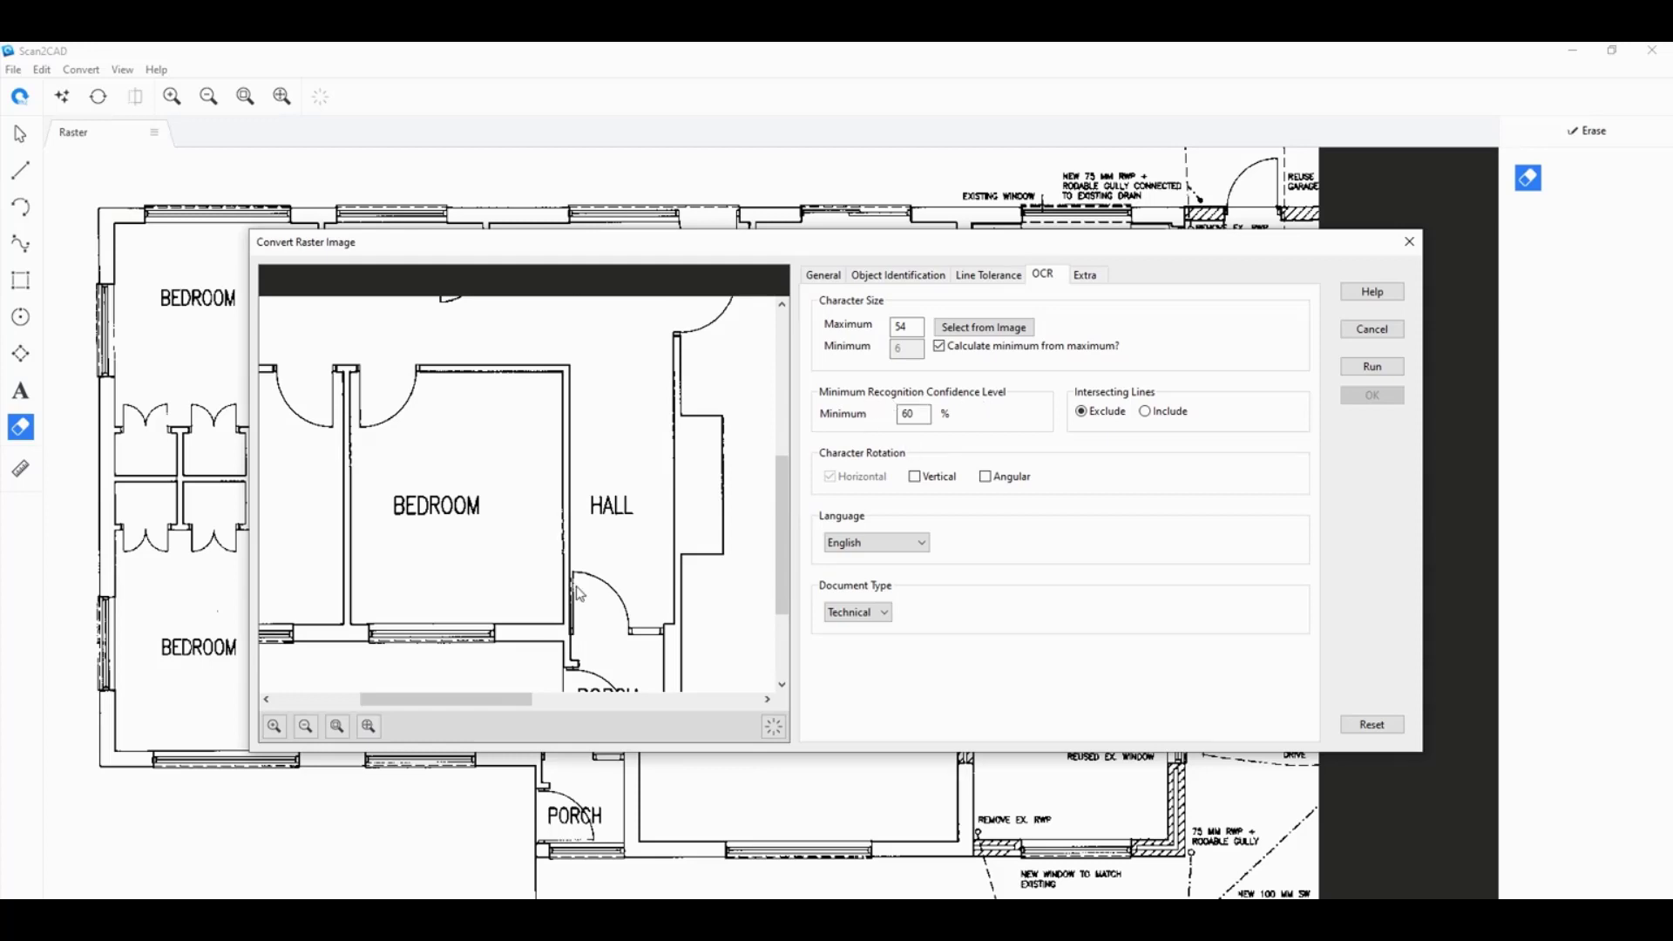
pyautogui.scroll(-2, 581, 594)
pyautogui.scroll(-2, 580, 595)
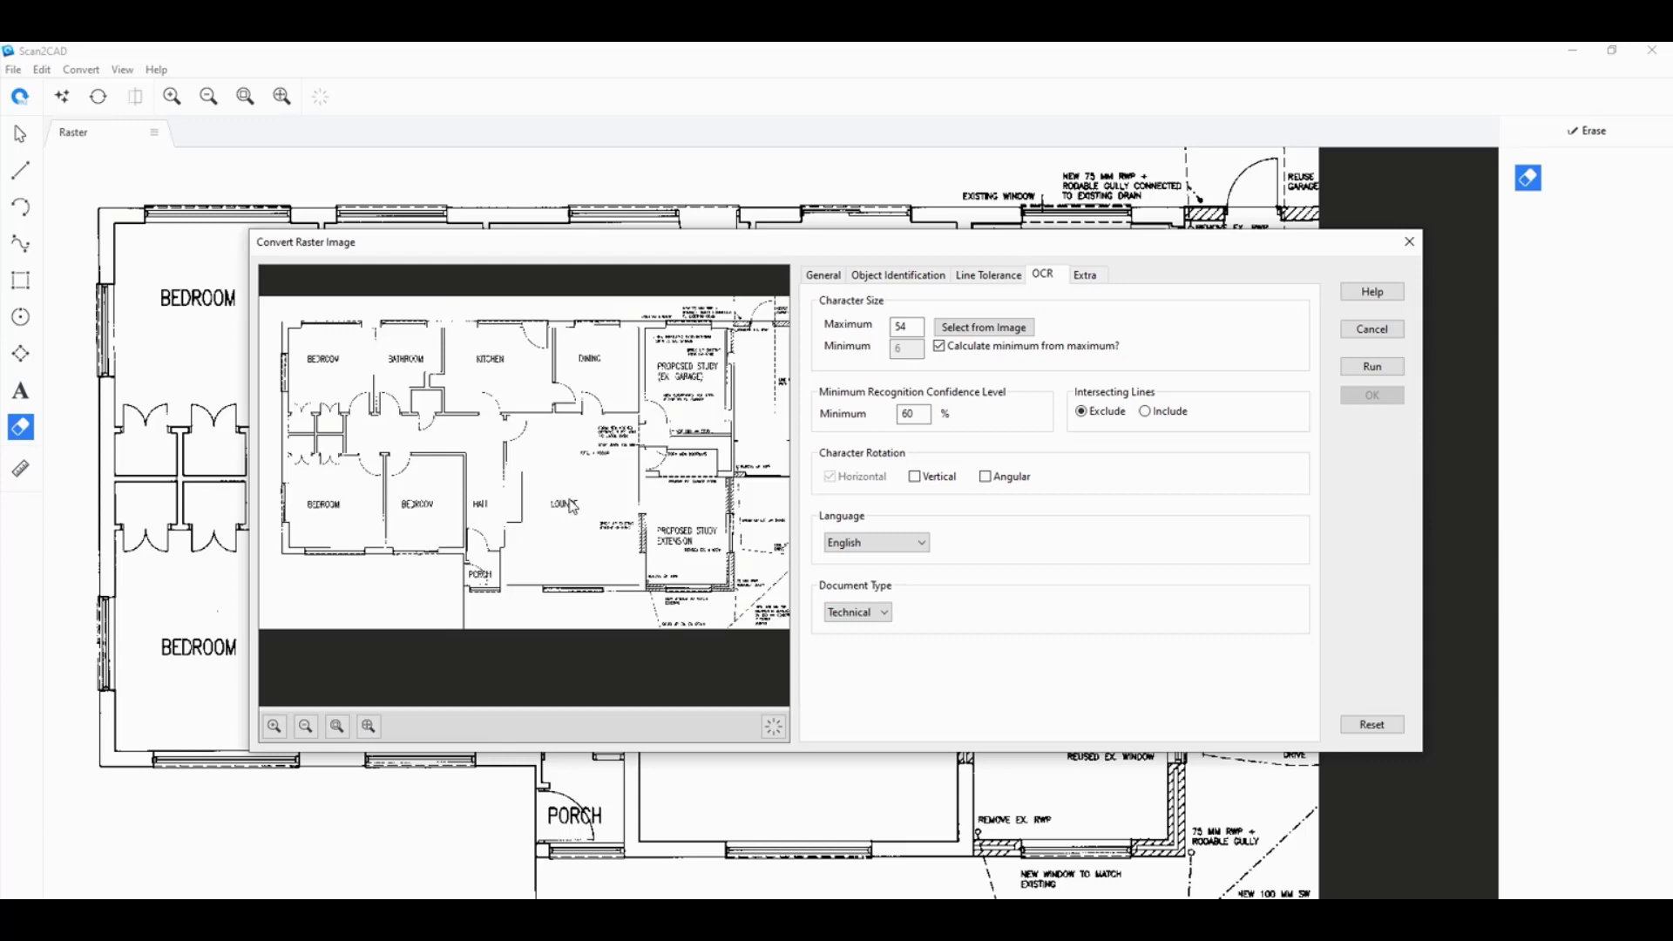
pyautogui.scroll(1, 570, 508)
pyautogui.scroll(2, 568, 515)
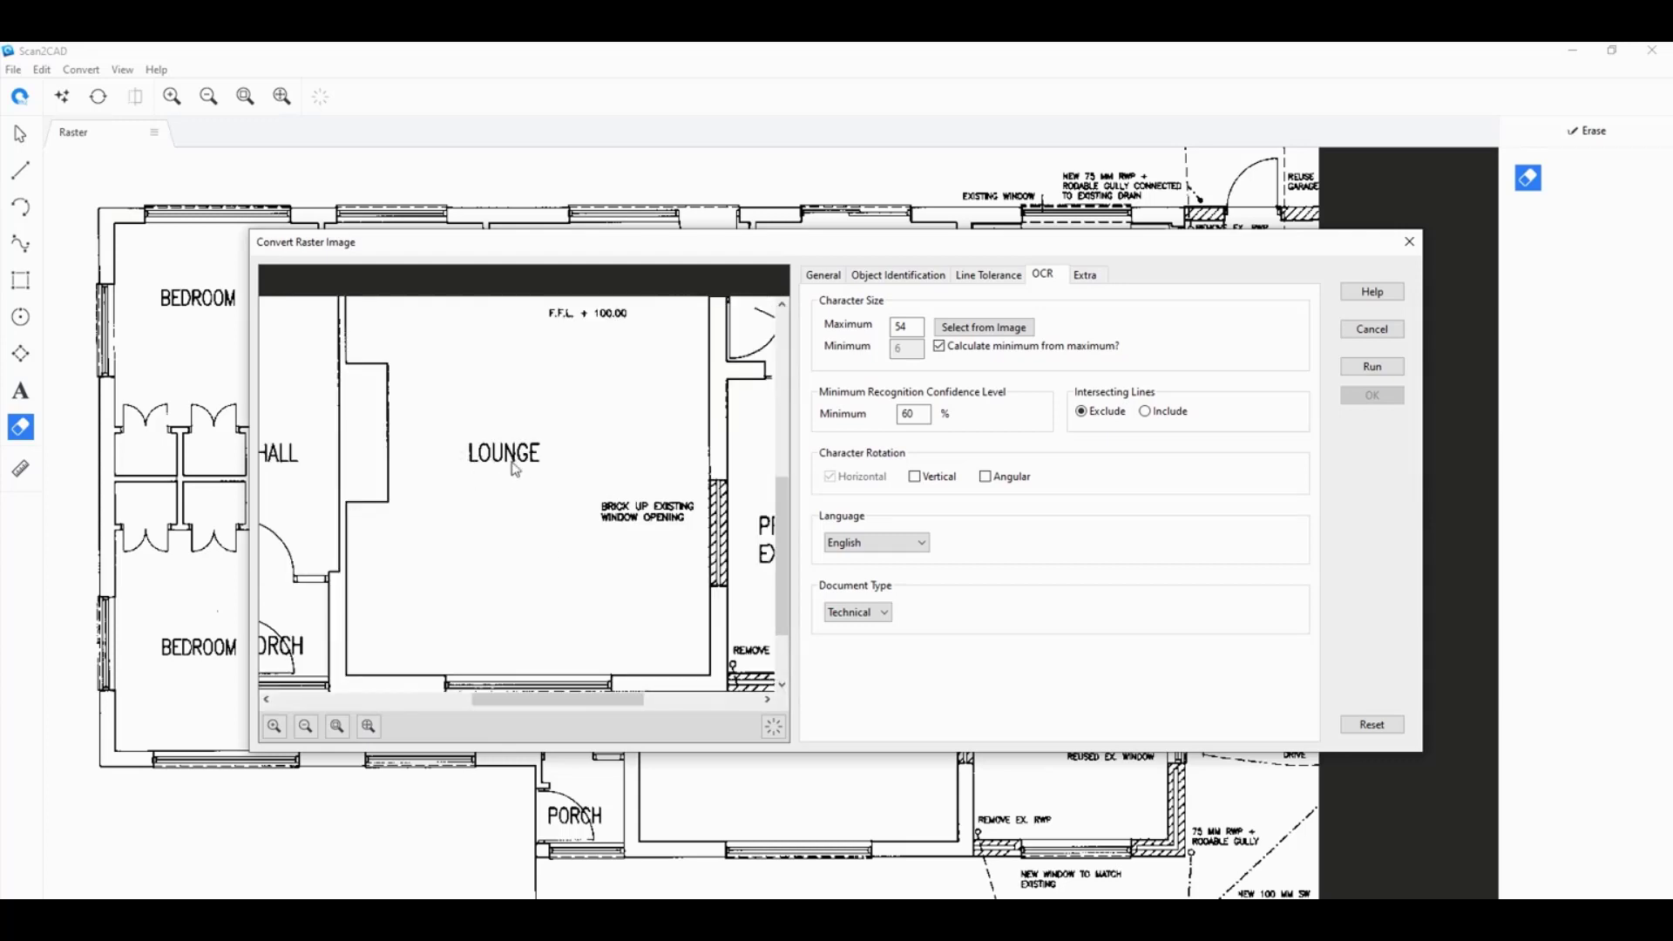
pyautogui.scroll(-3, 511, 648)
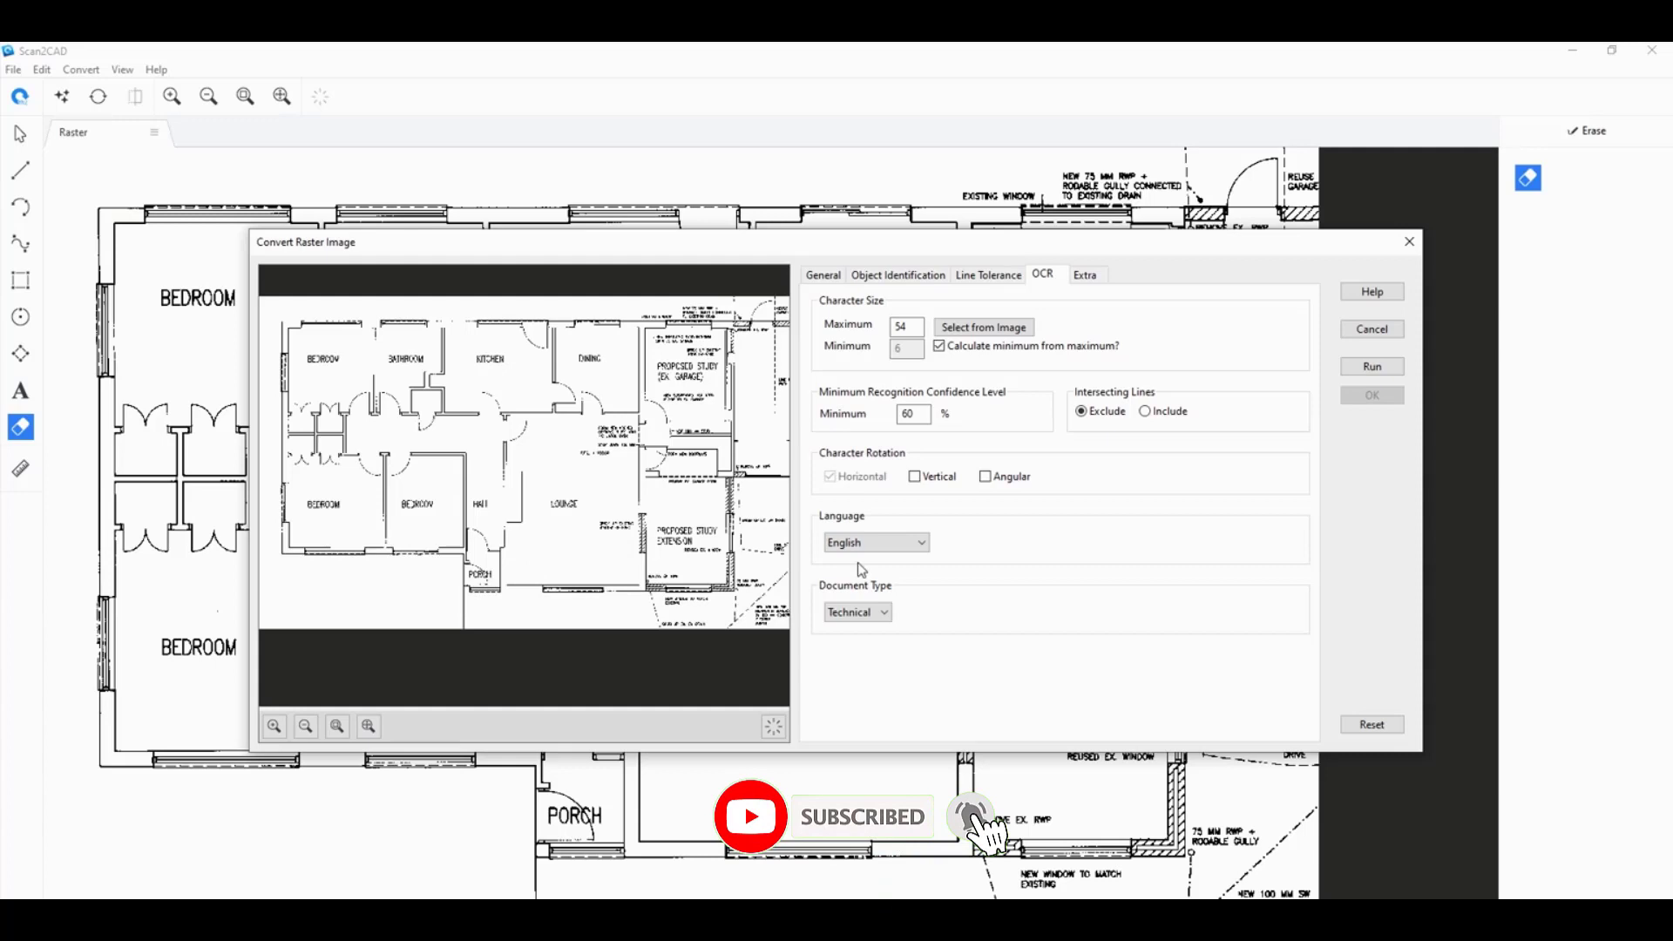
# - Keep English language and Technical document type, then run vectorization with OCR
pyautogui.click(911, 546)
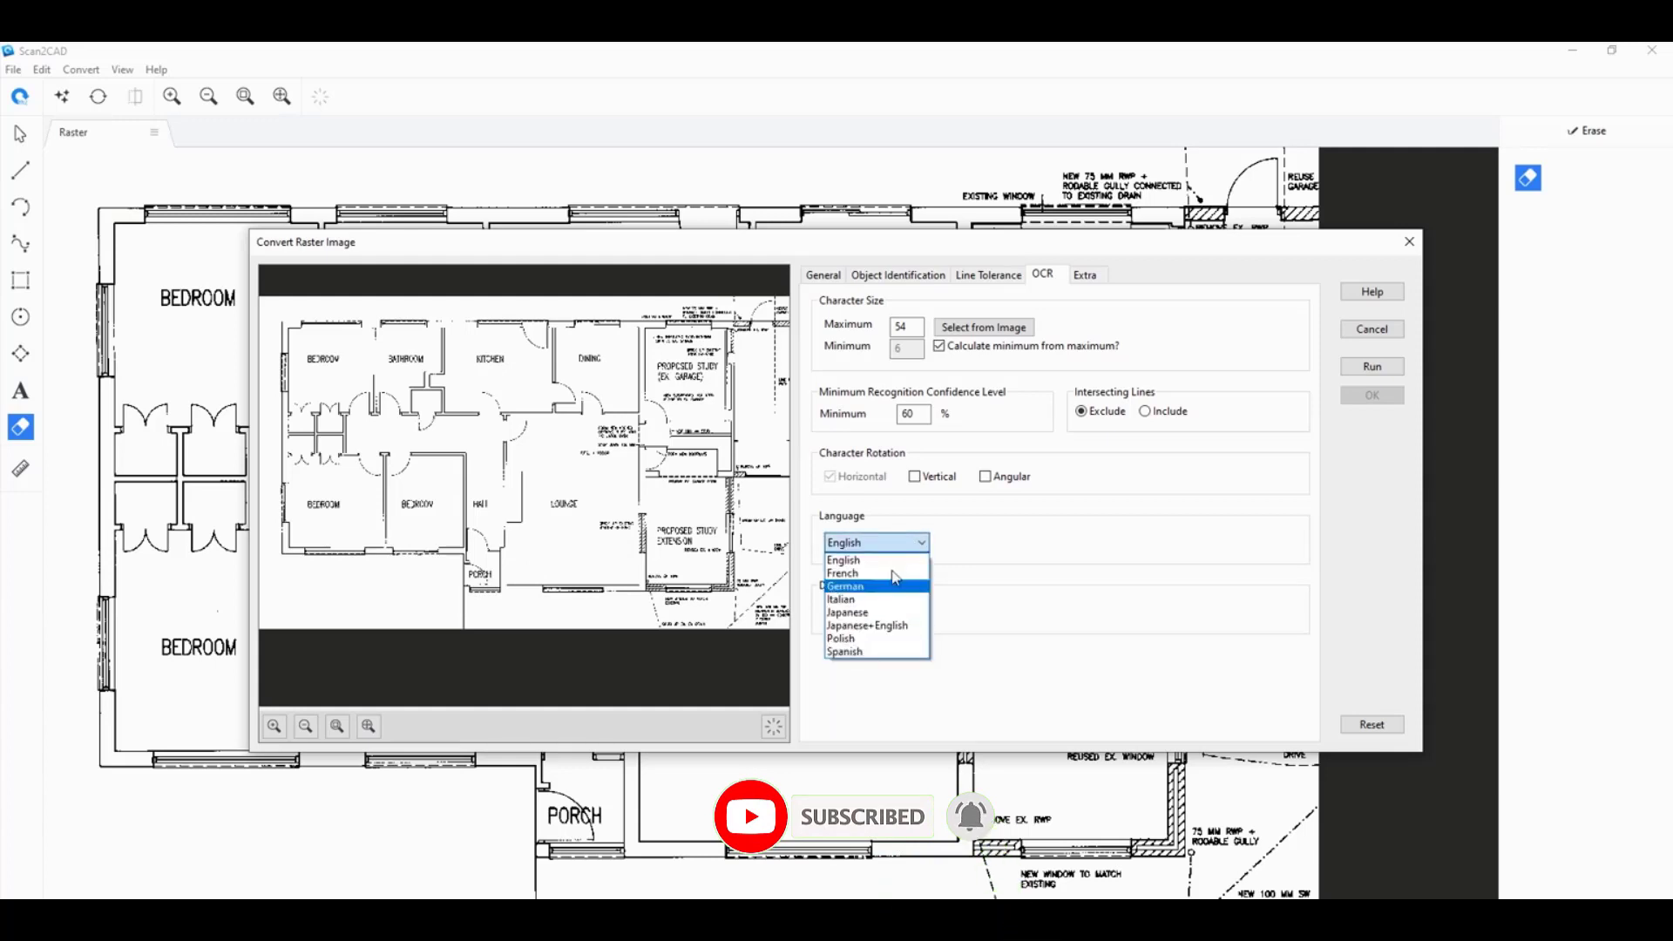
pyautogui.click(1041, 549)
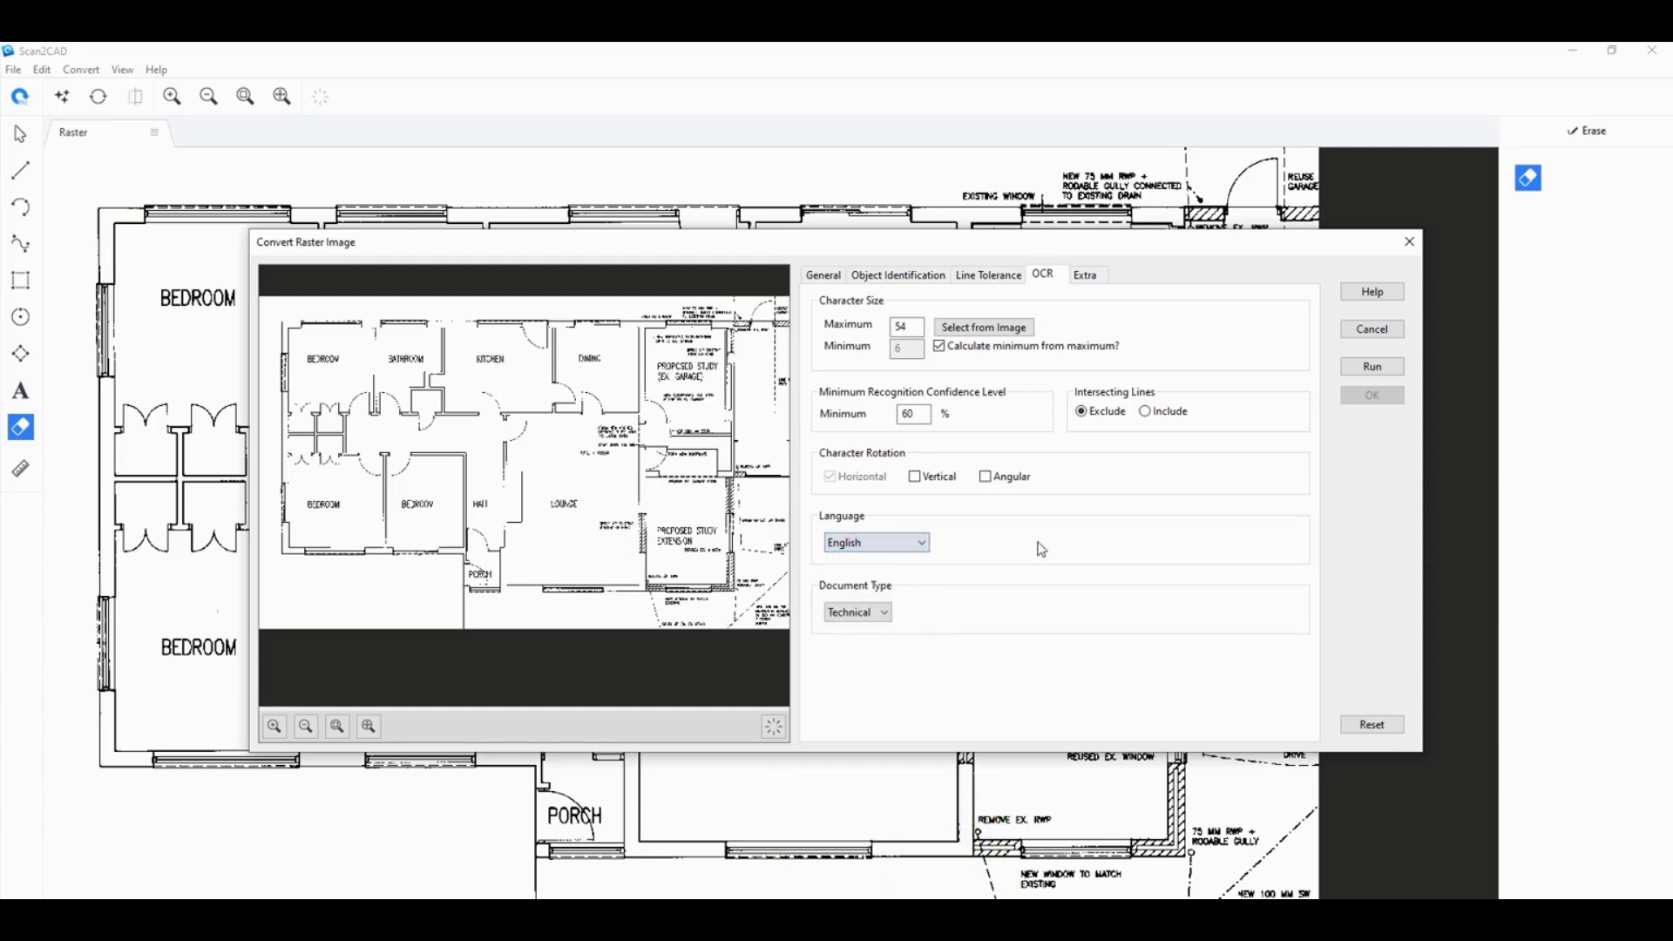
pyautogui.click(883, 615)
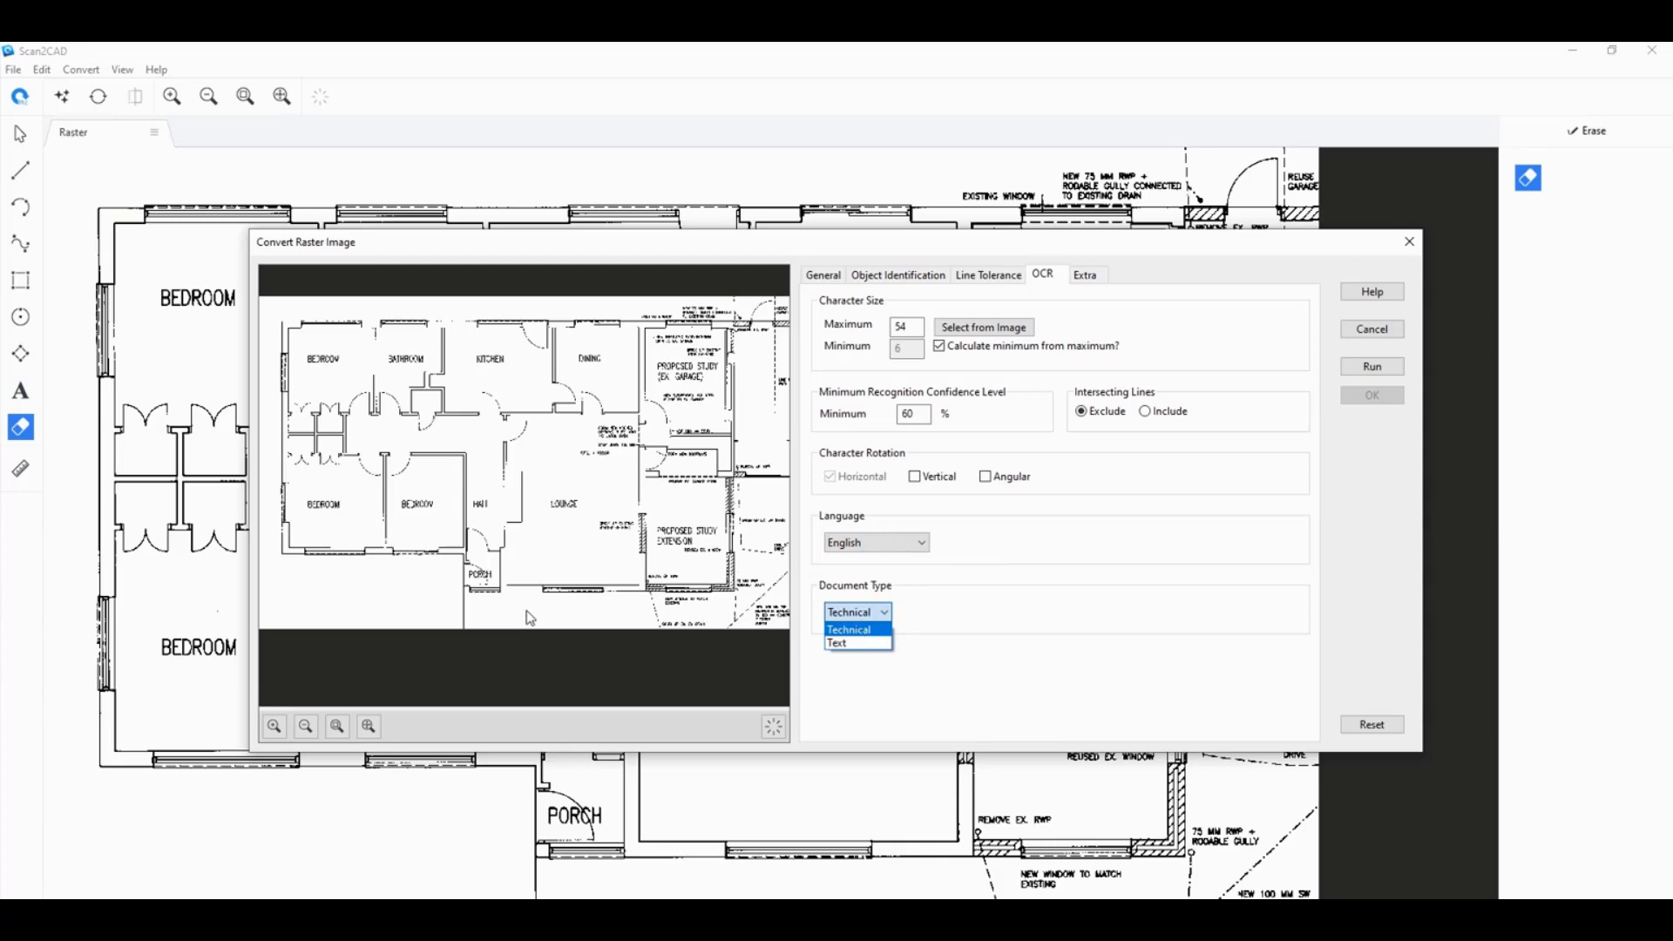
pyautogui.click(1064, 565)
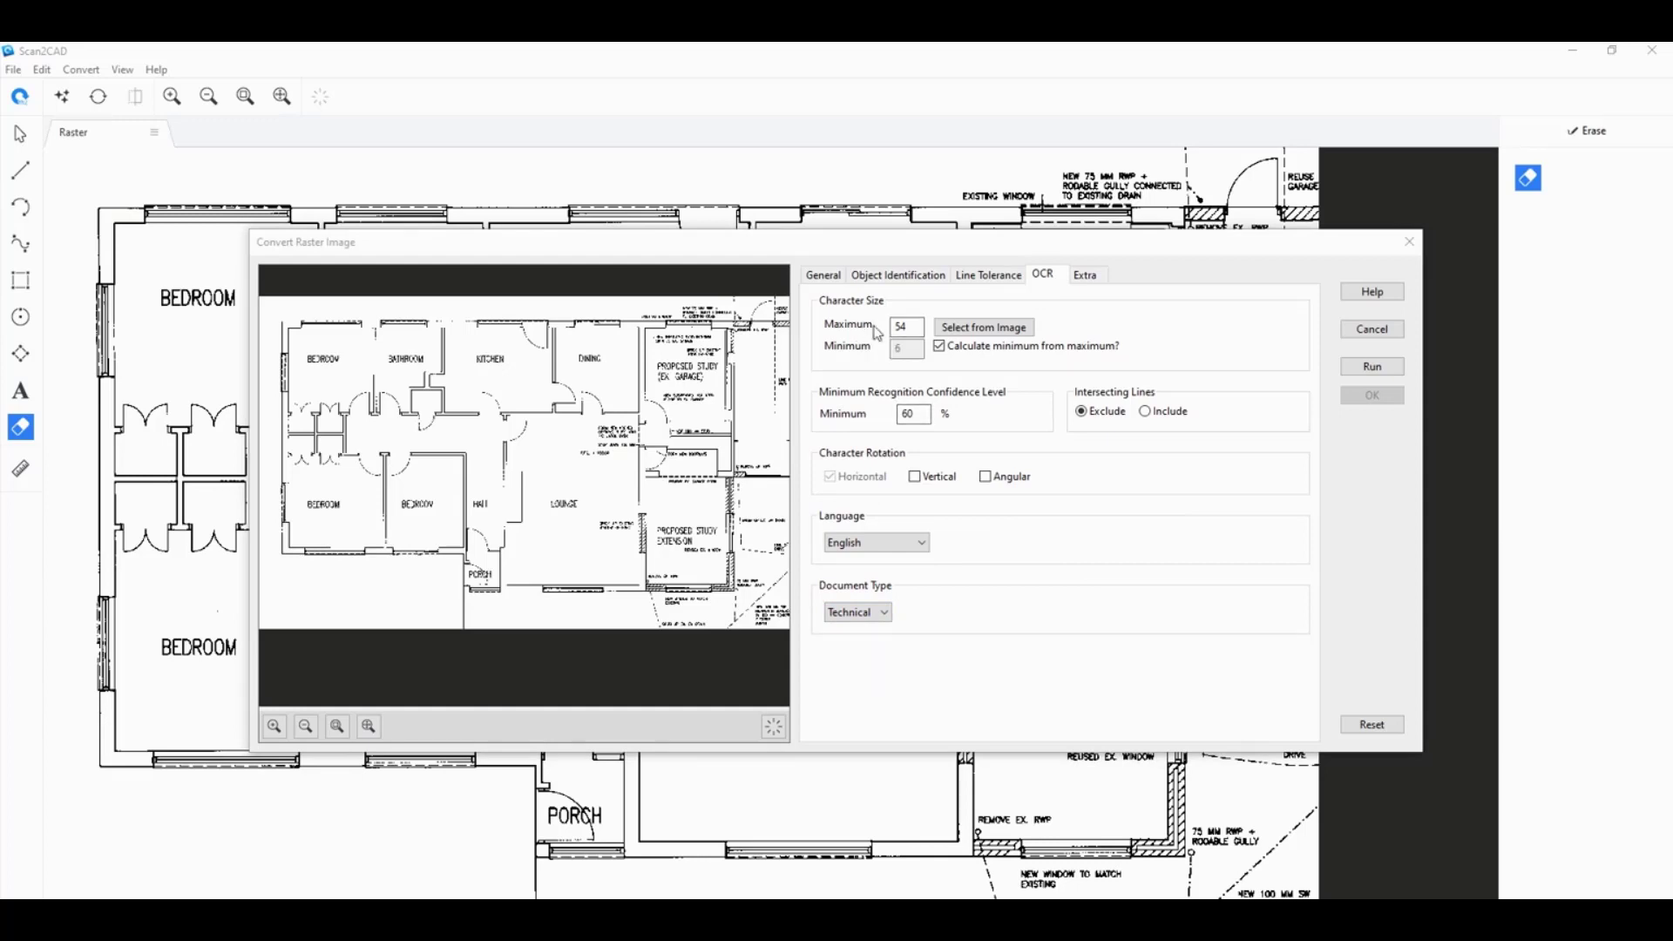
pyautogui.click(1394, 373)
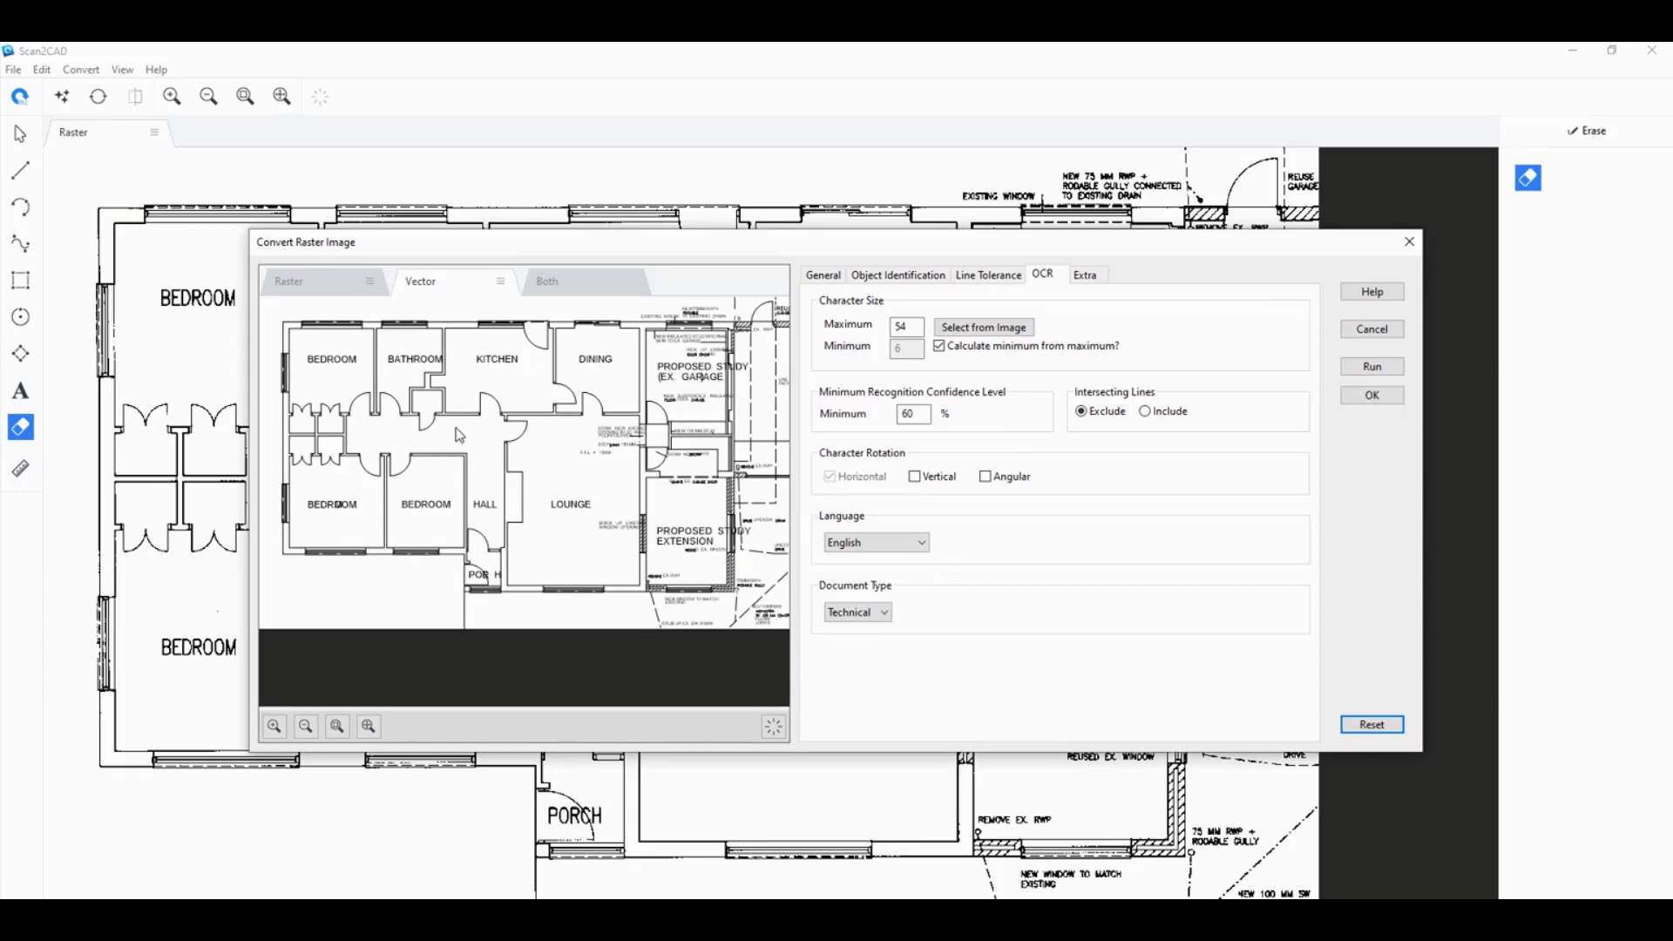
pyautogui.scroll(1, 604, 452)
pyautogui.scroll(1, 610, 452)
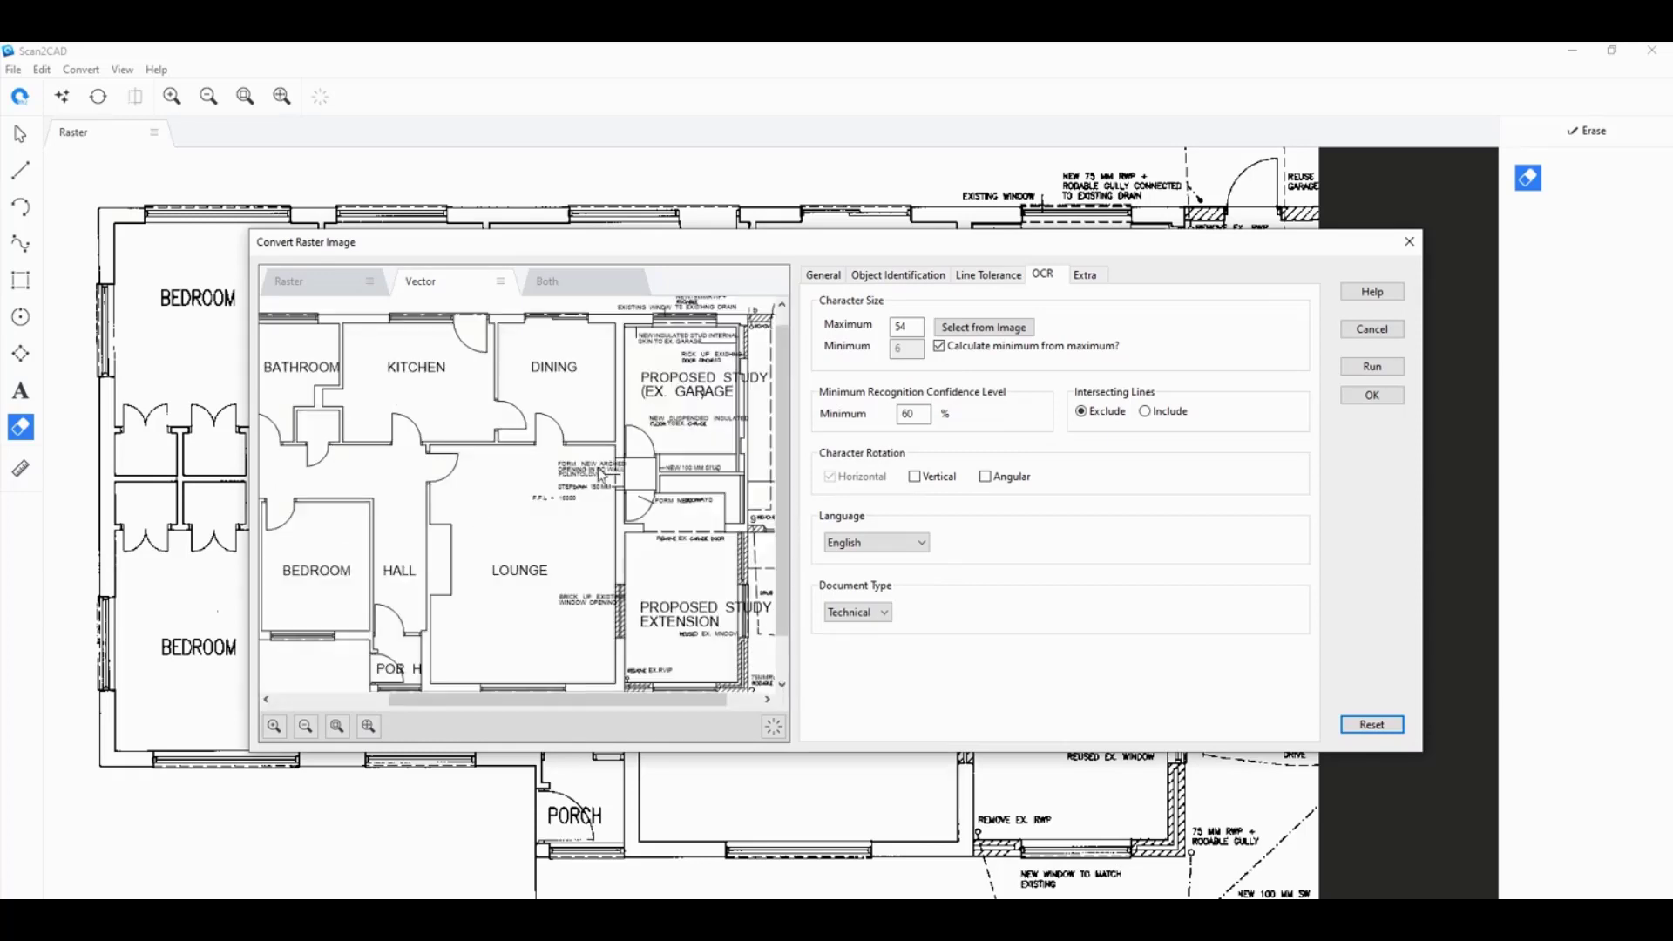
pyautogui.scroll(1, 601, 477)
pyautogui.scroll(1, 572, 509)
pyautogui.scroll(1, 503, 499)
pyautogui.scroll(1, 537, 523)
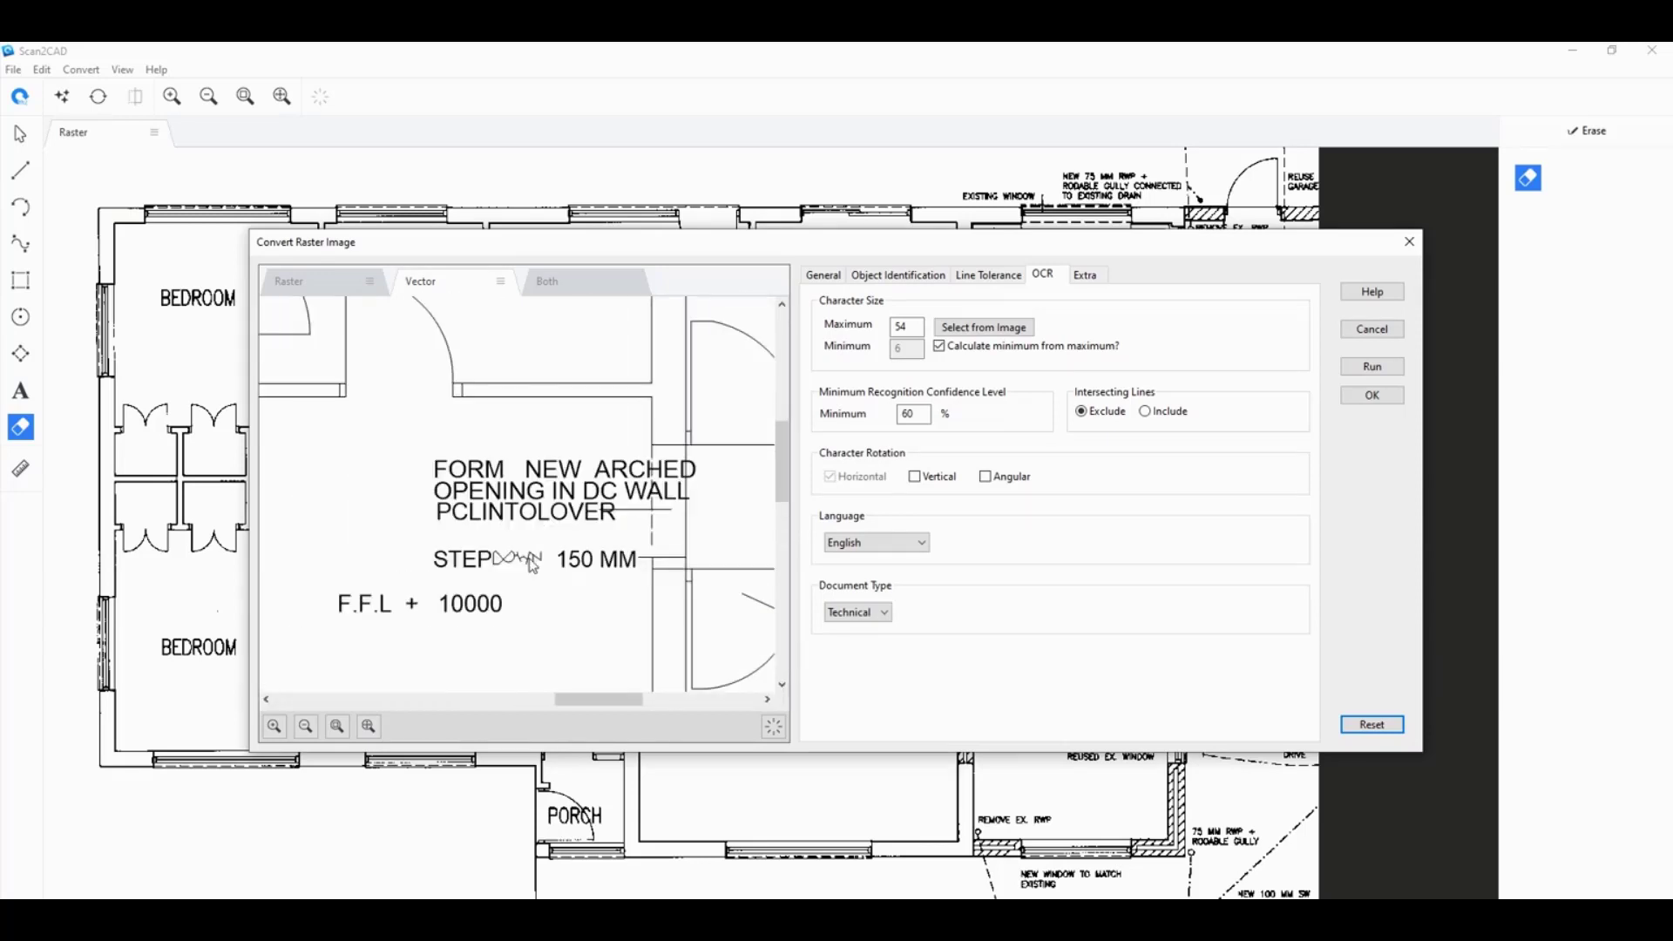
pyautogui.scroll(1, 533, 567)
# - Compare recognized text with the scan across the Vector, Raster and Both views
pyautogui.click(556, 294)
pyautogui.scroll(1, 519, 530)
pyautogui.click(330, 287)
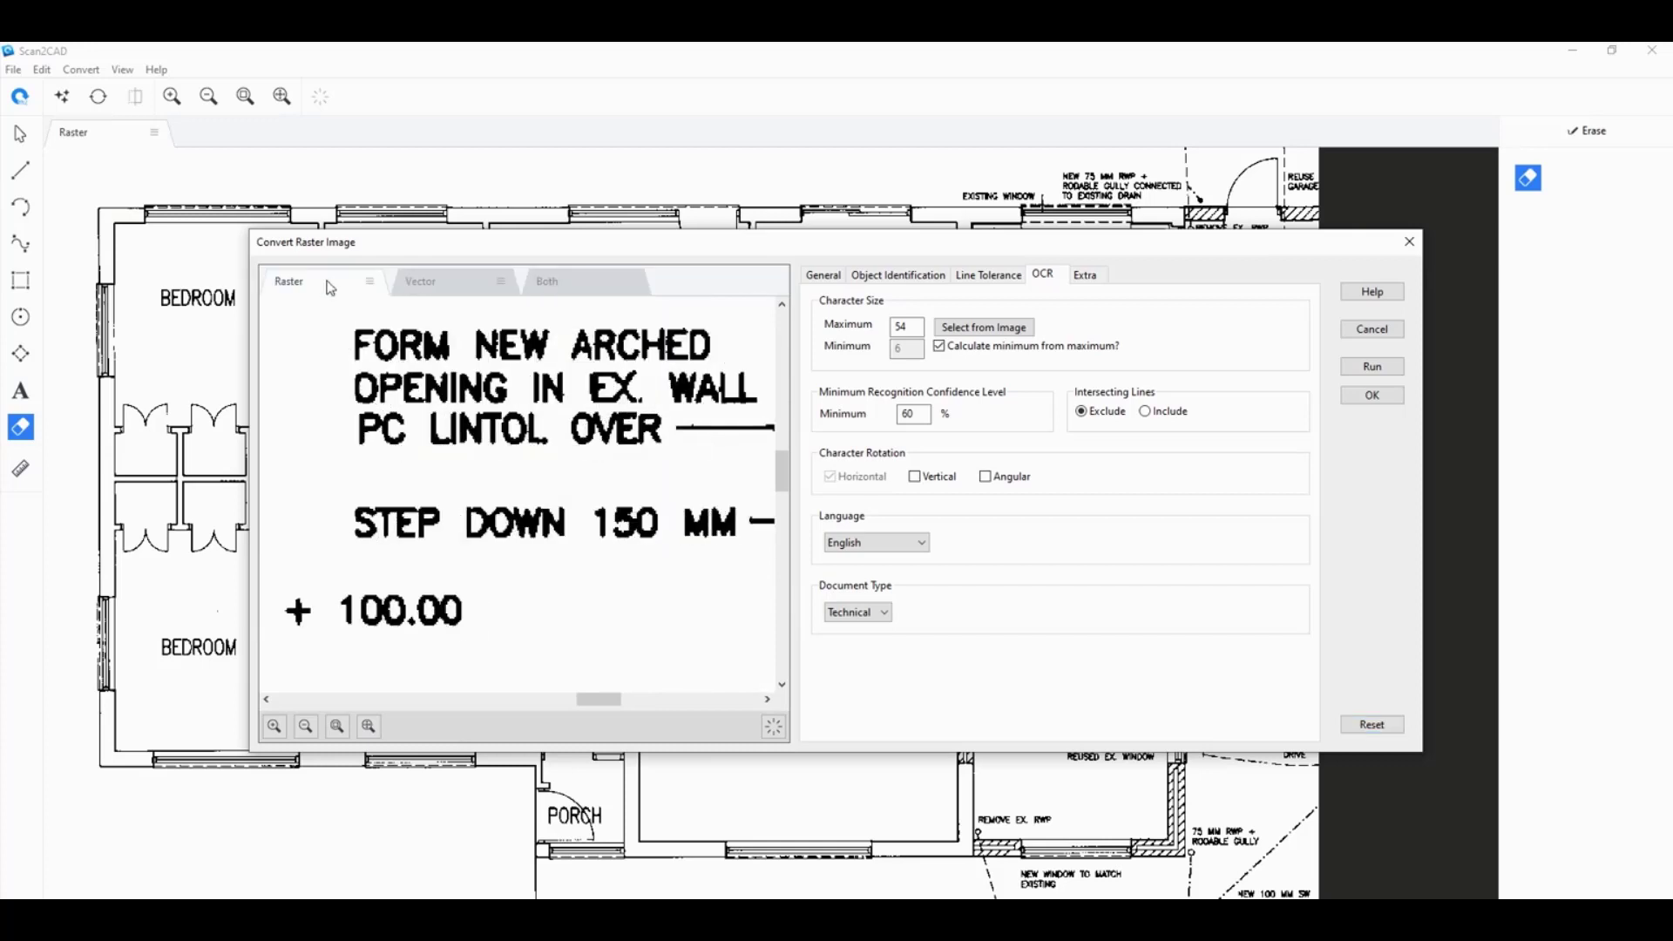
pyautogui.scroll(1, 508, 532)
pyautogui.scroll(1, 508, 531)
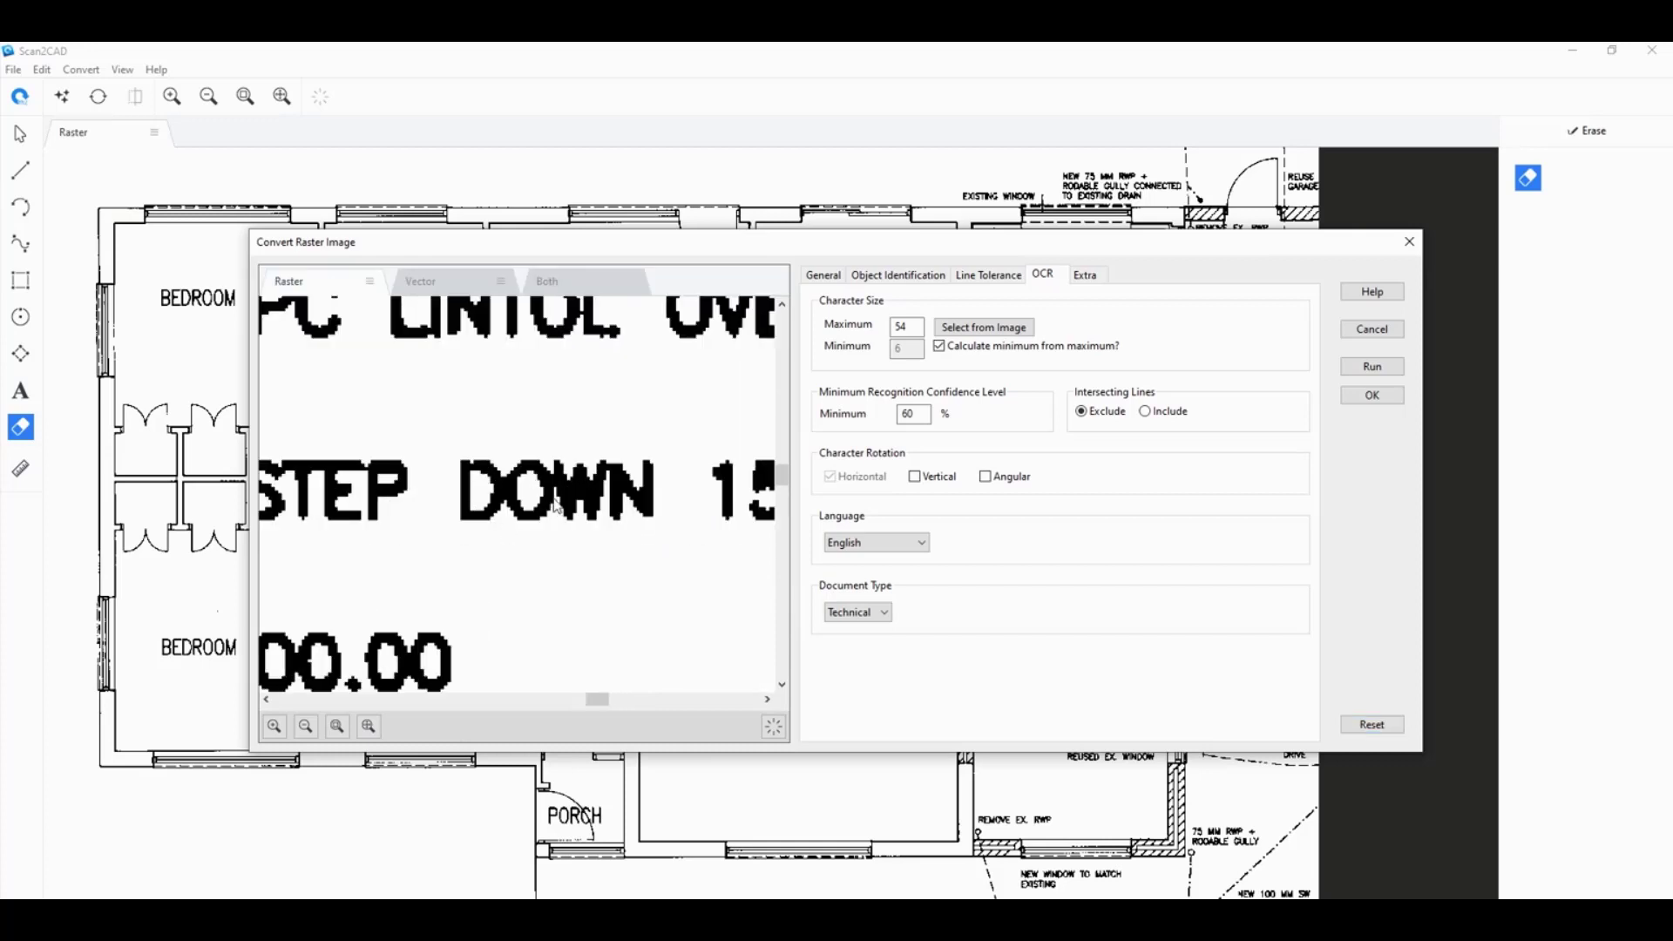
pyautogui.click(547, 286)
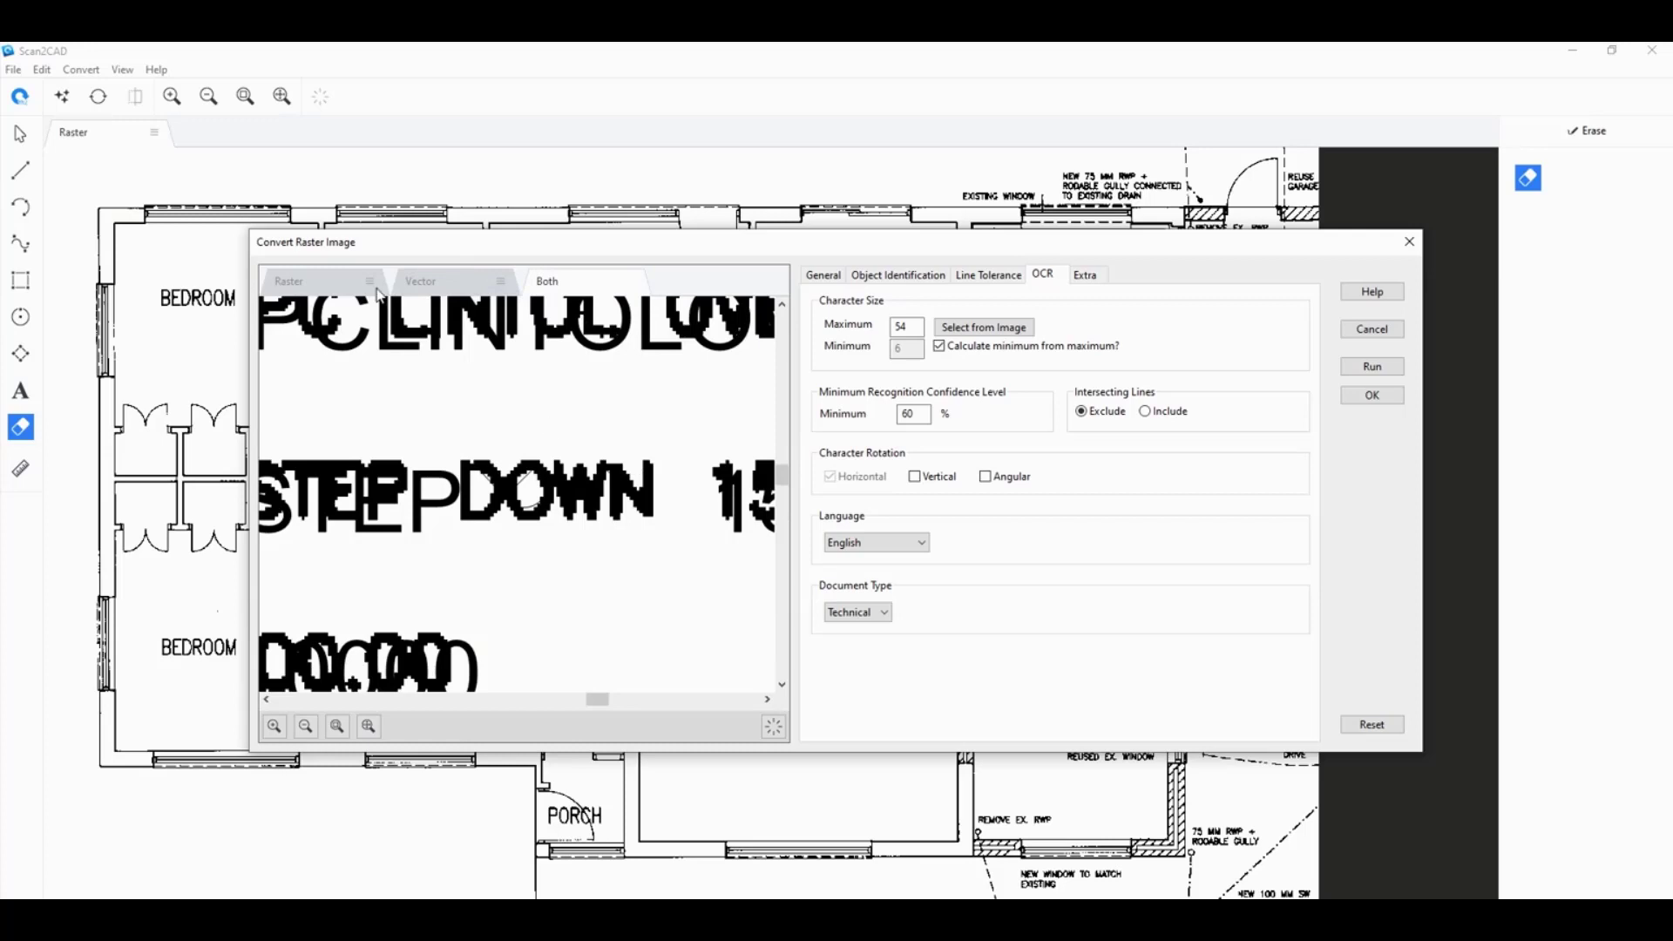
pyautogui.click(417, 283)
pyautogui.scroll(-1, 414, 345)
pyautogui.scroll(-1, 415, 344)
pyautogui.click(325, 284)
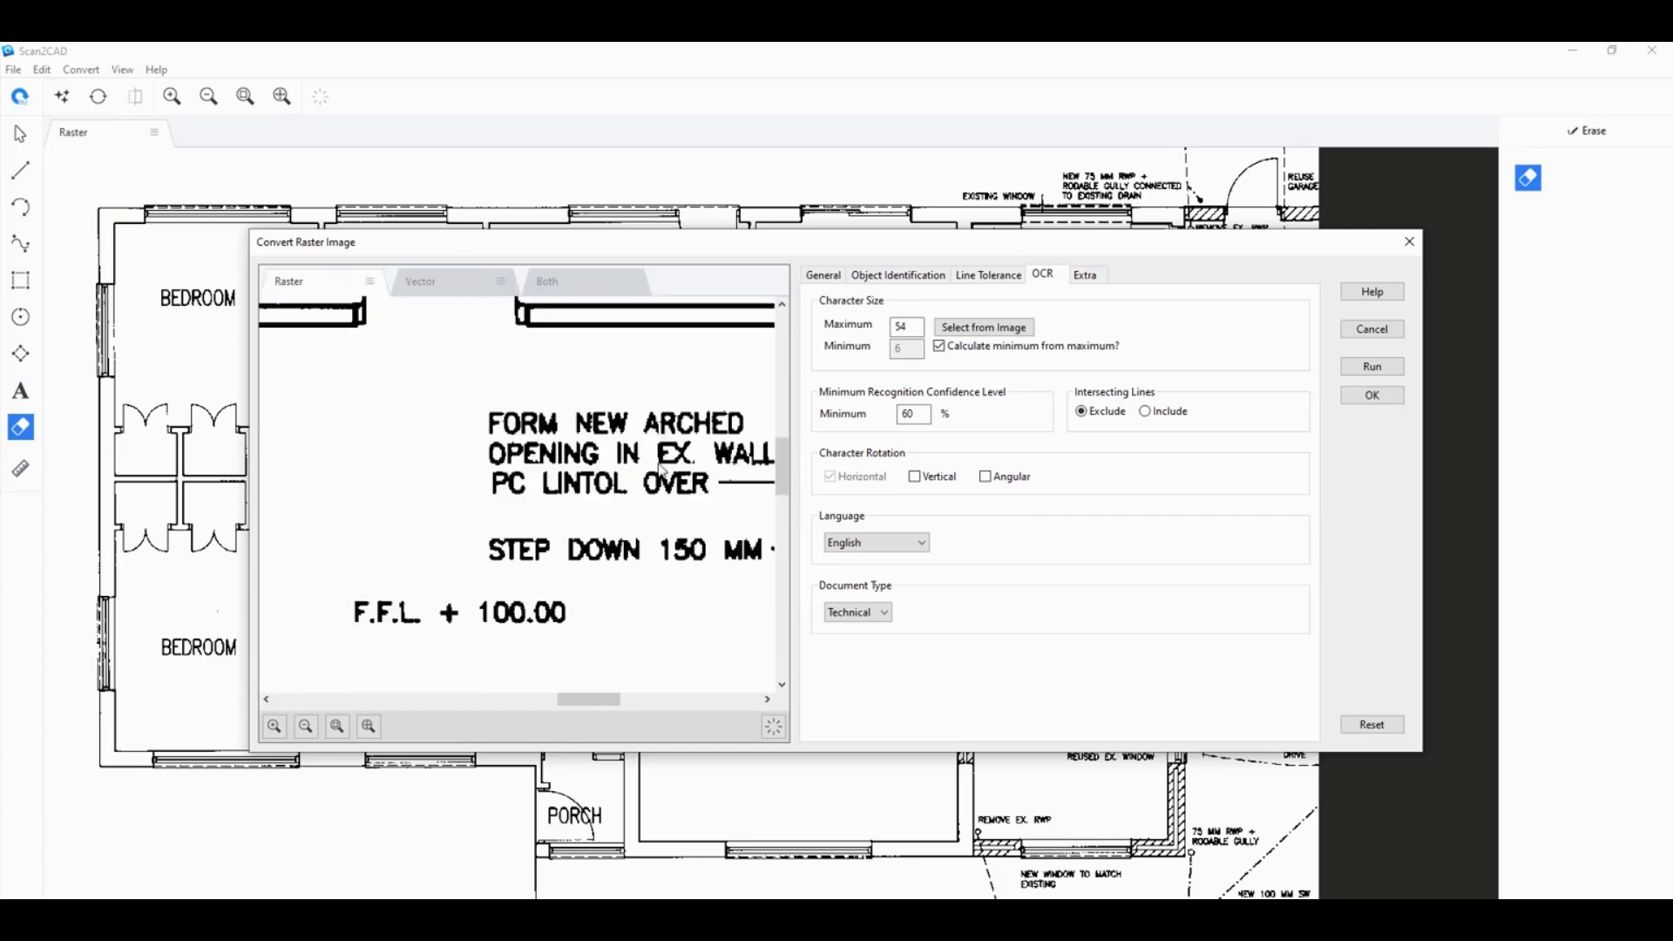
pyautogui.scroll(1, 659, 470)
pyautogui.scroll(1, 675, 468)
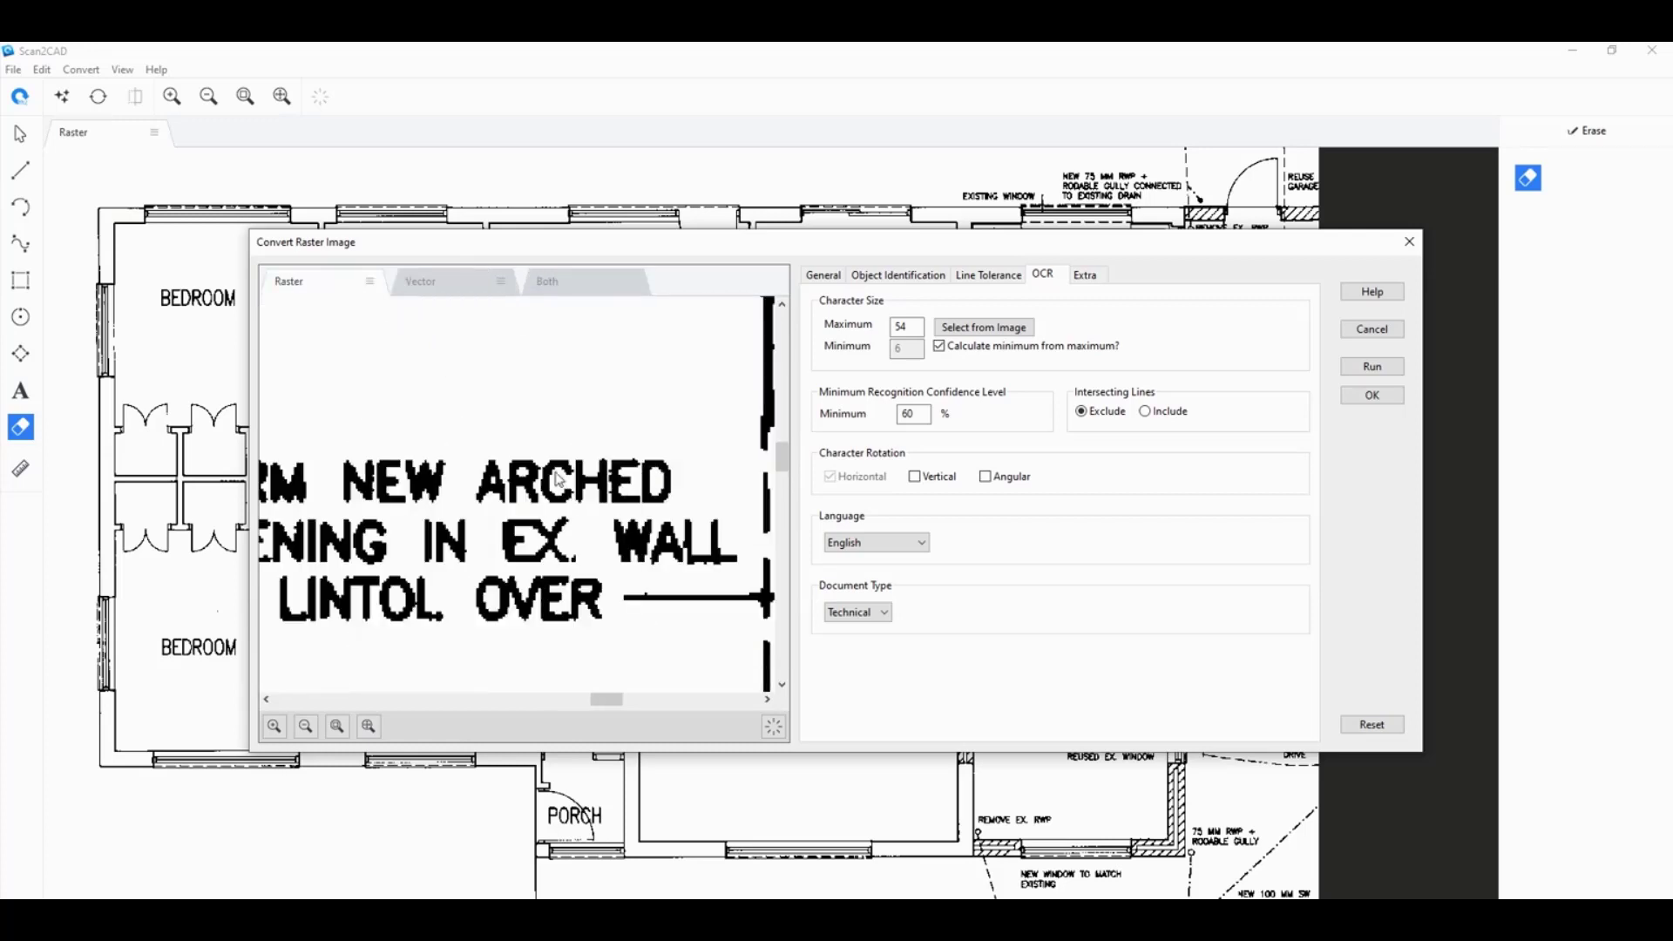
pyautogui.scroll(1, 492, 496)
pyautogui.scroll(-1, 612, 502)
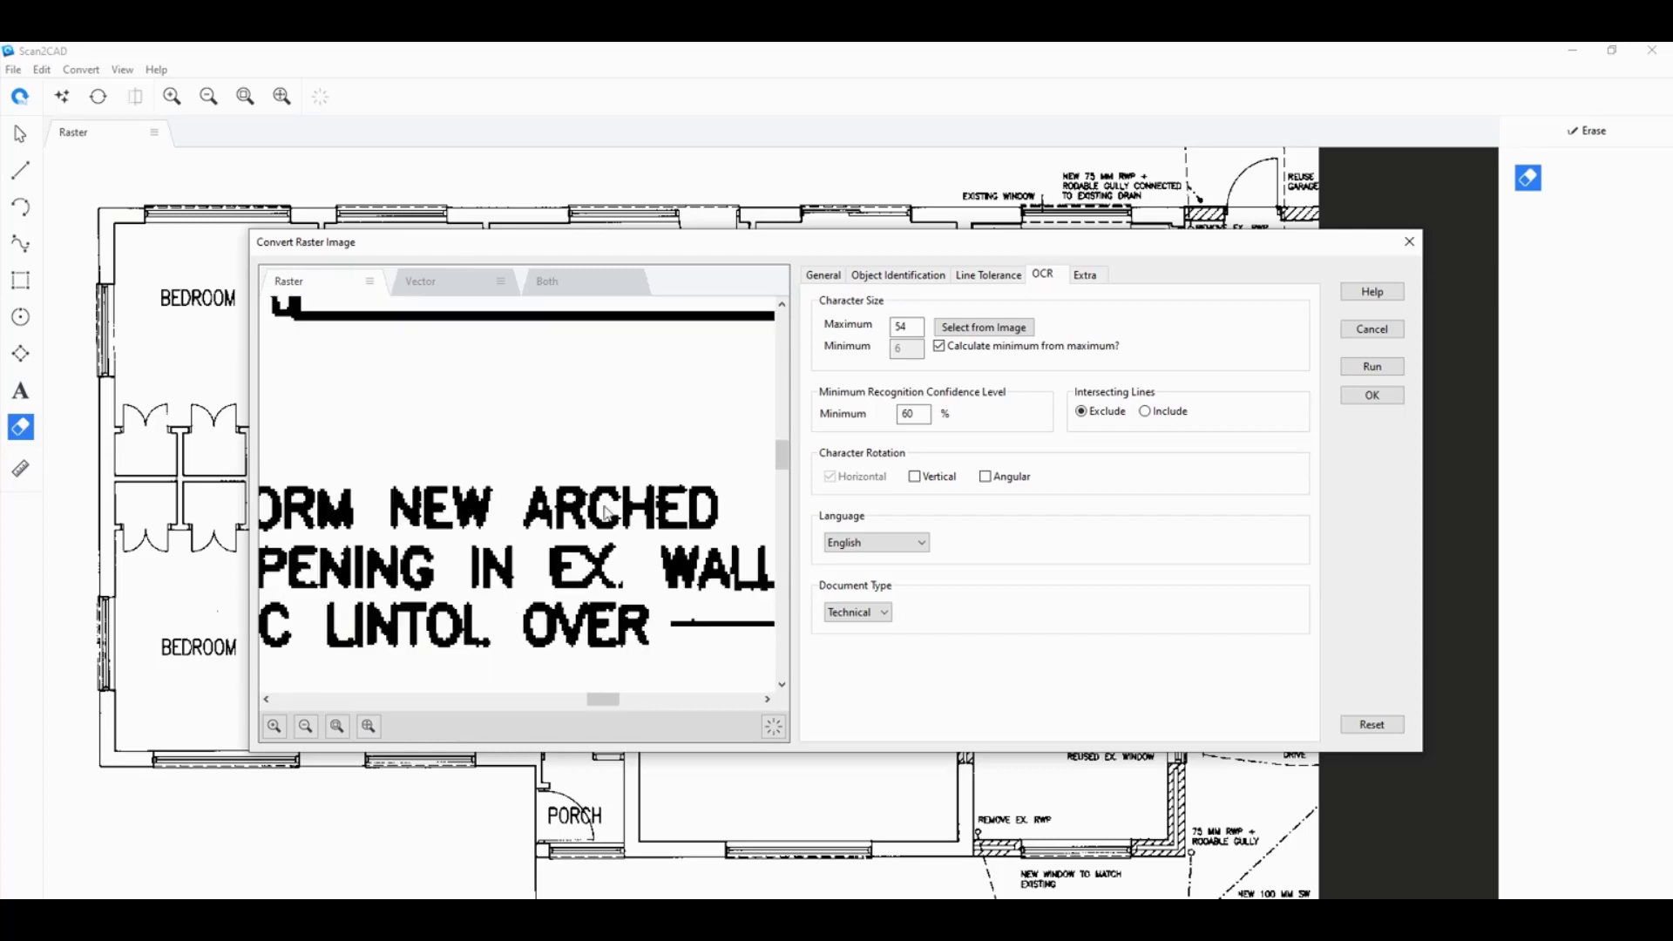
pyautogui.click(445, 277)
pyautogui.scroll(-2, 562, 458)
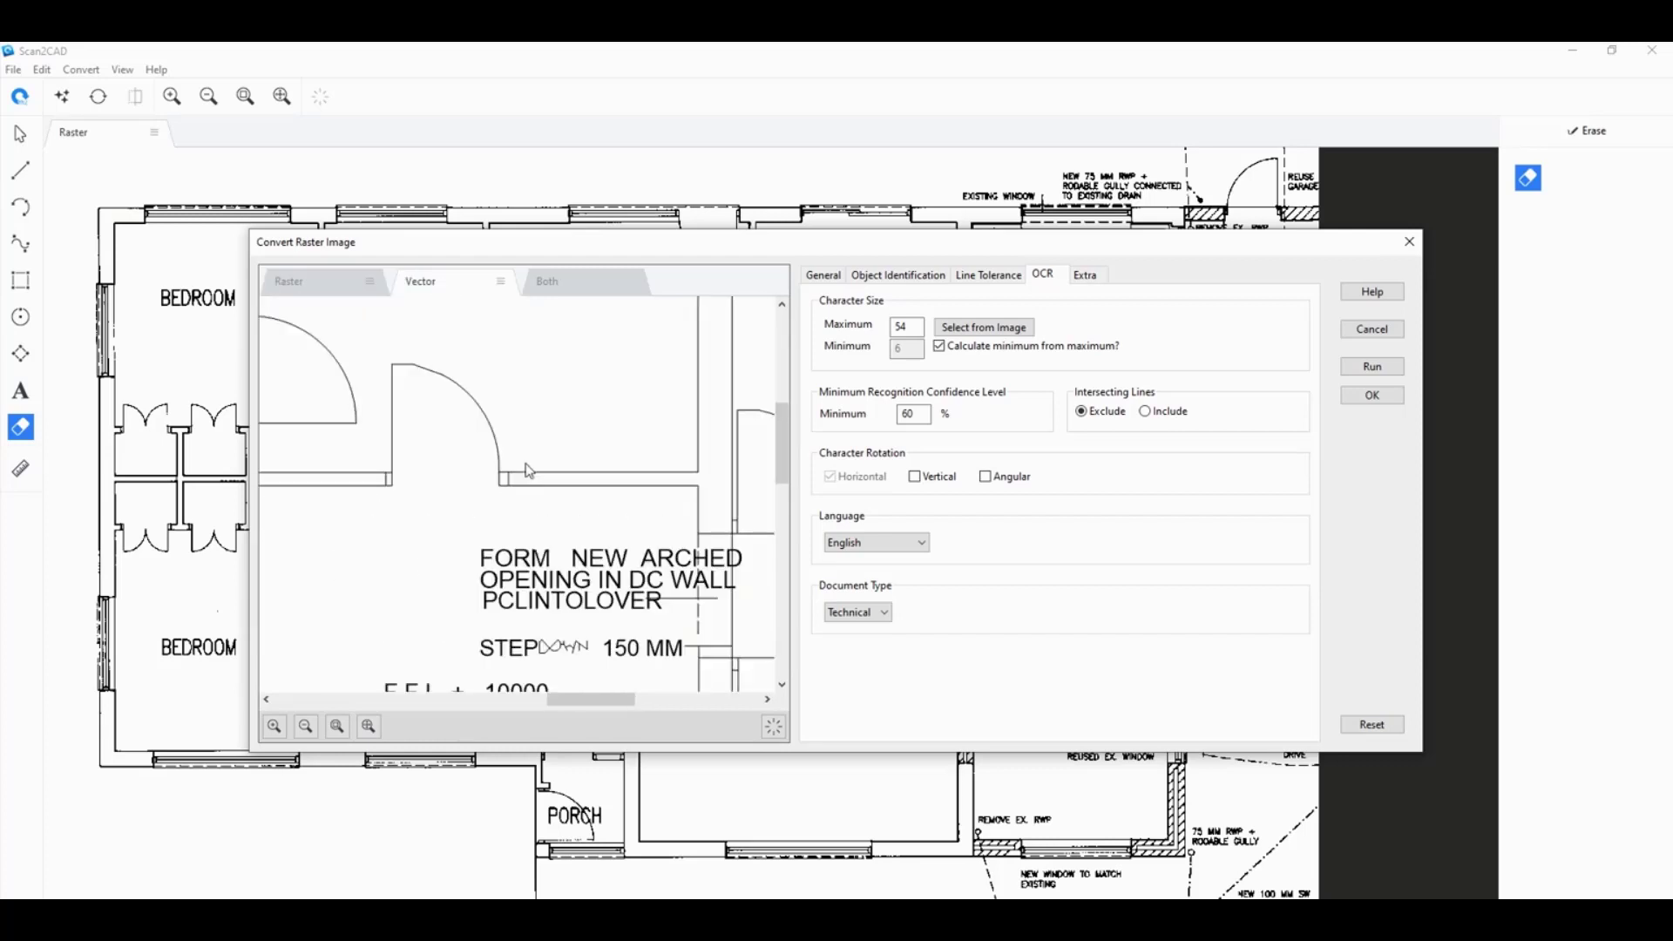
pyautogui.scroll(-1, 472, 442)
pyautogui.scroll(-1, 478, 479)
pyautogui.scroll(1, 604, 535)
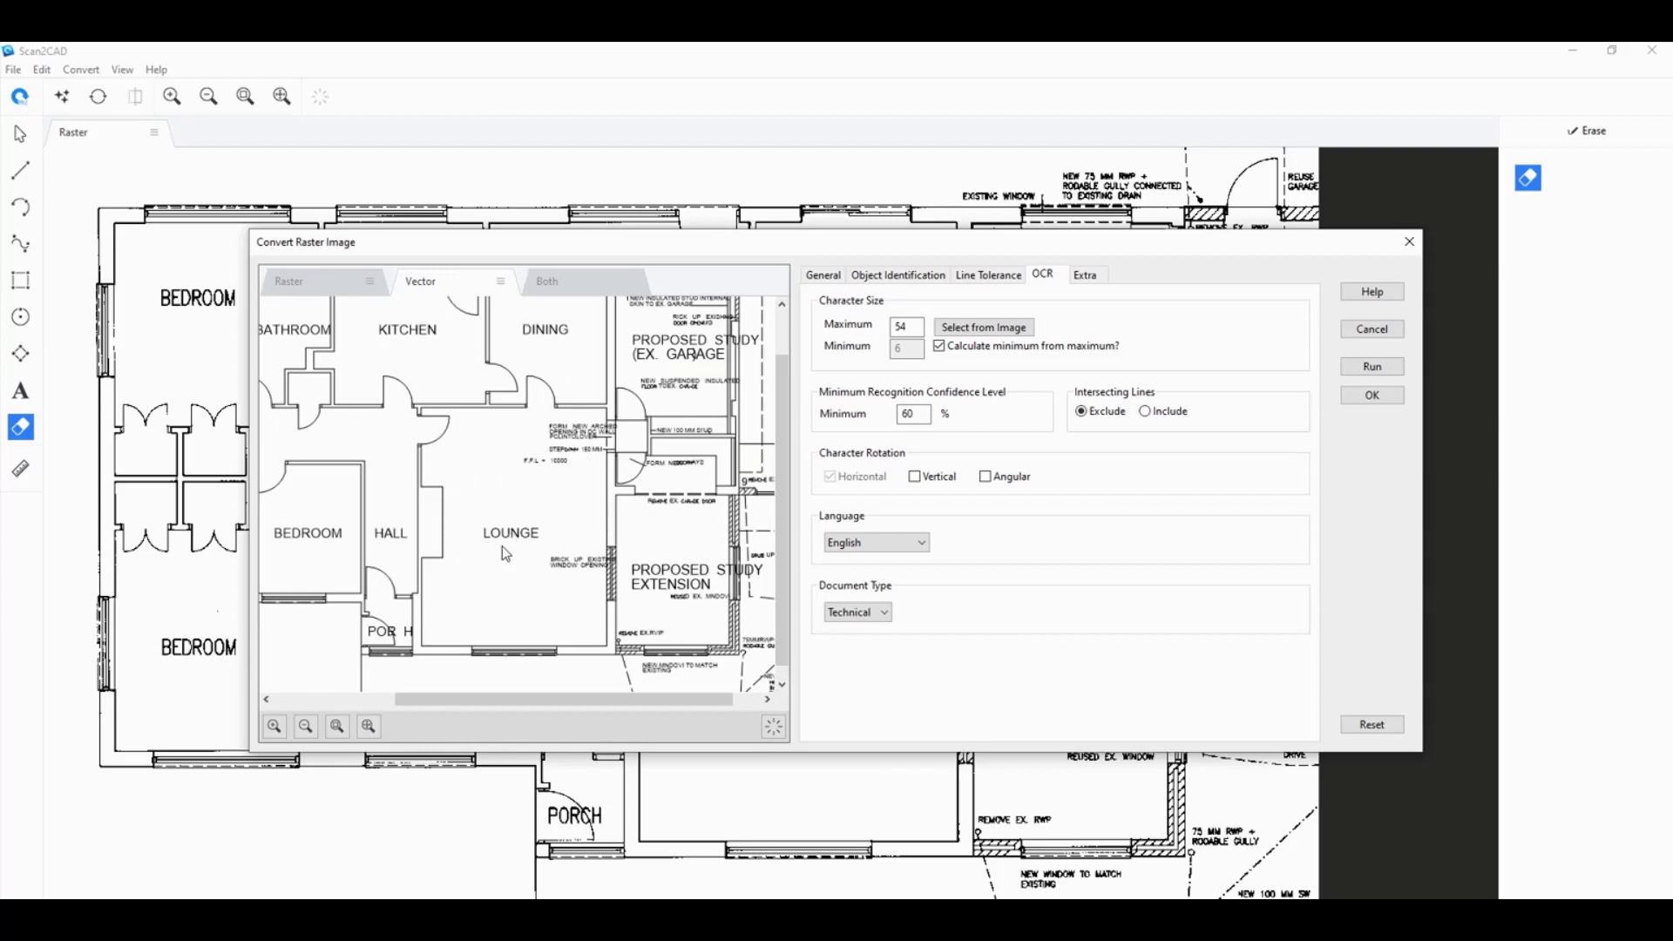
pyautogui.scroll(-1, 503, 544)
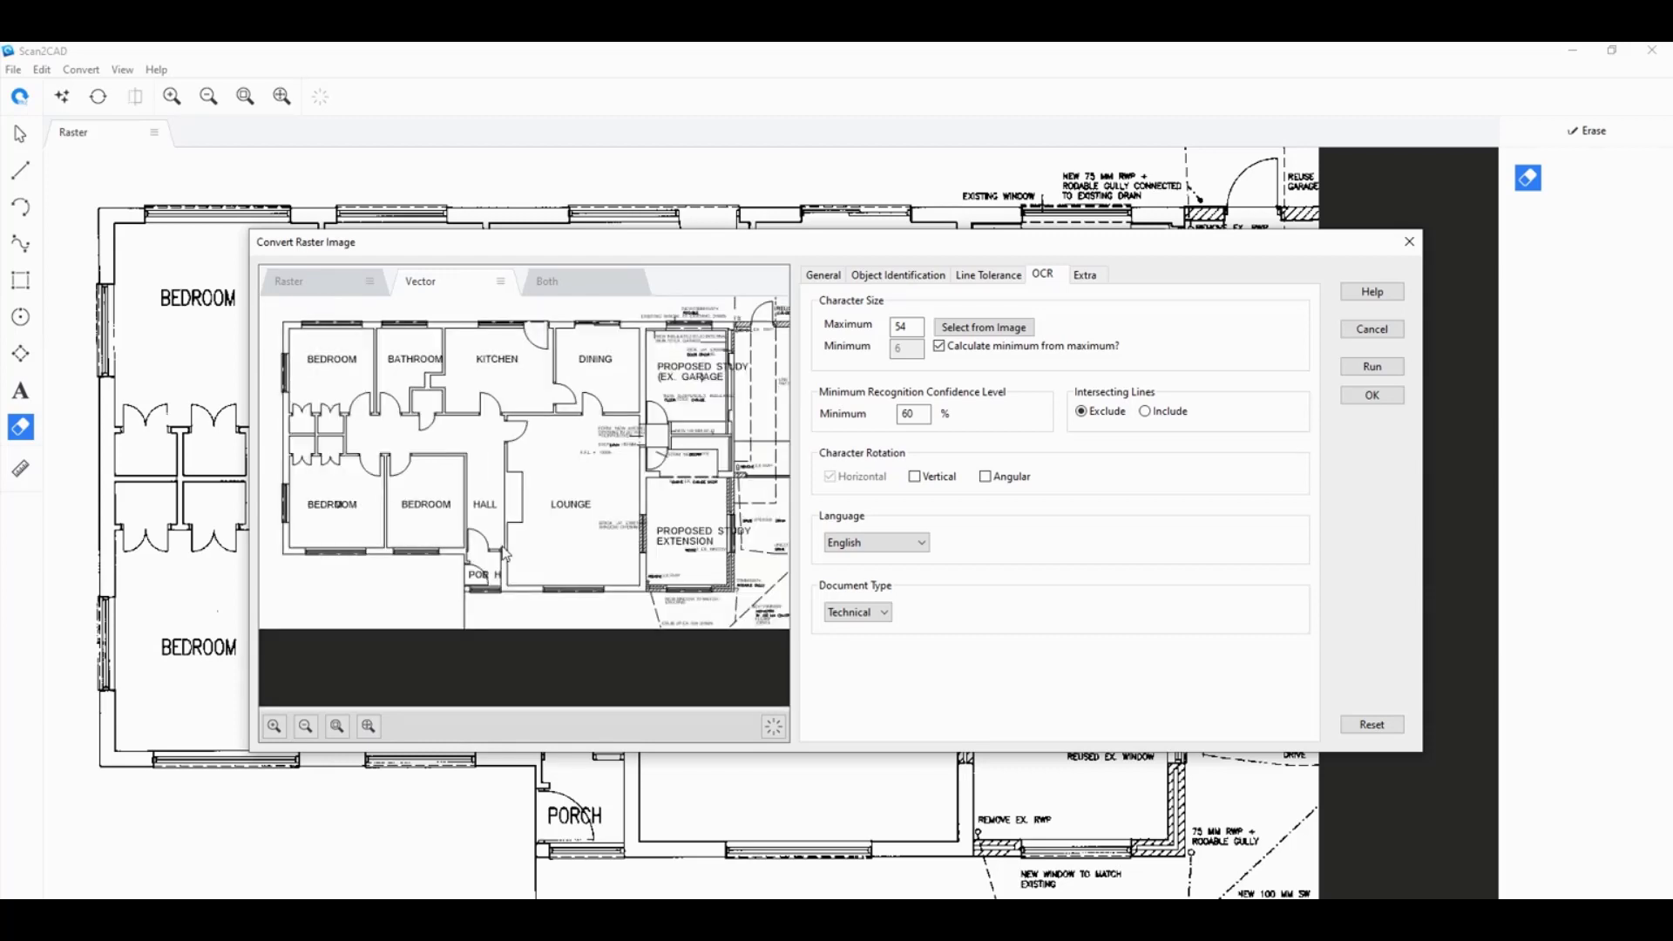
pyautogui.scroll(1, 358, 505)
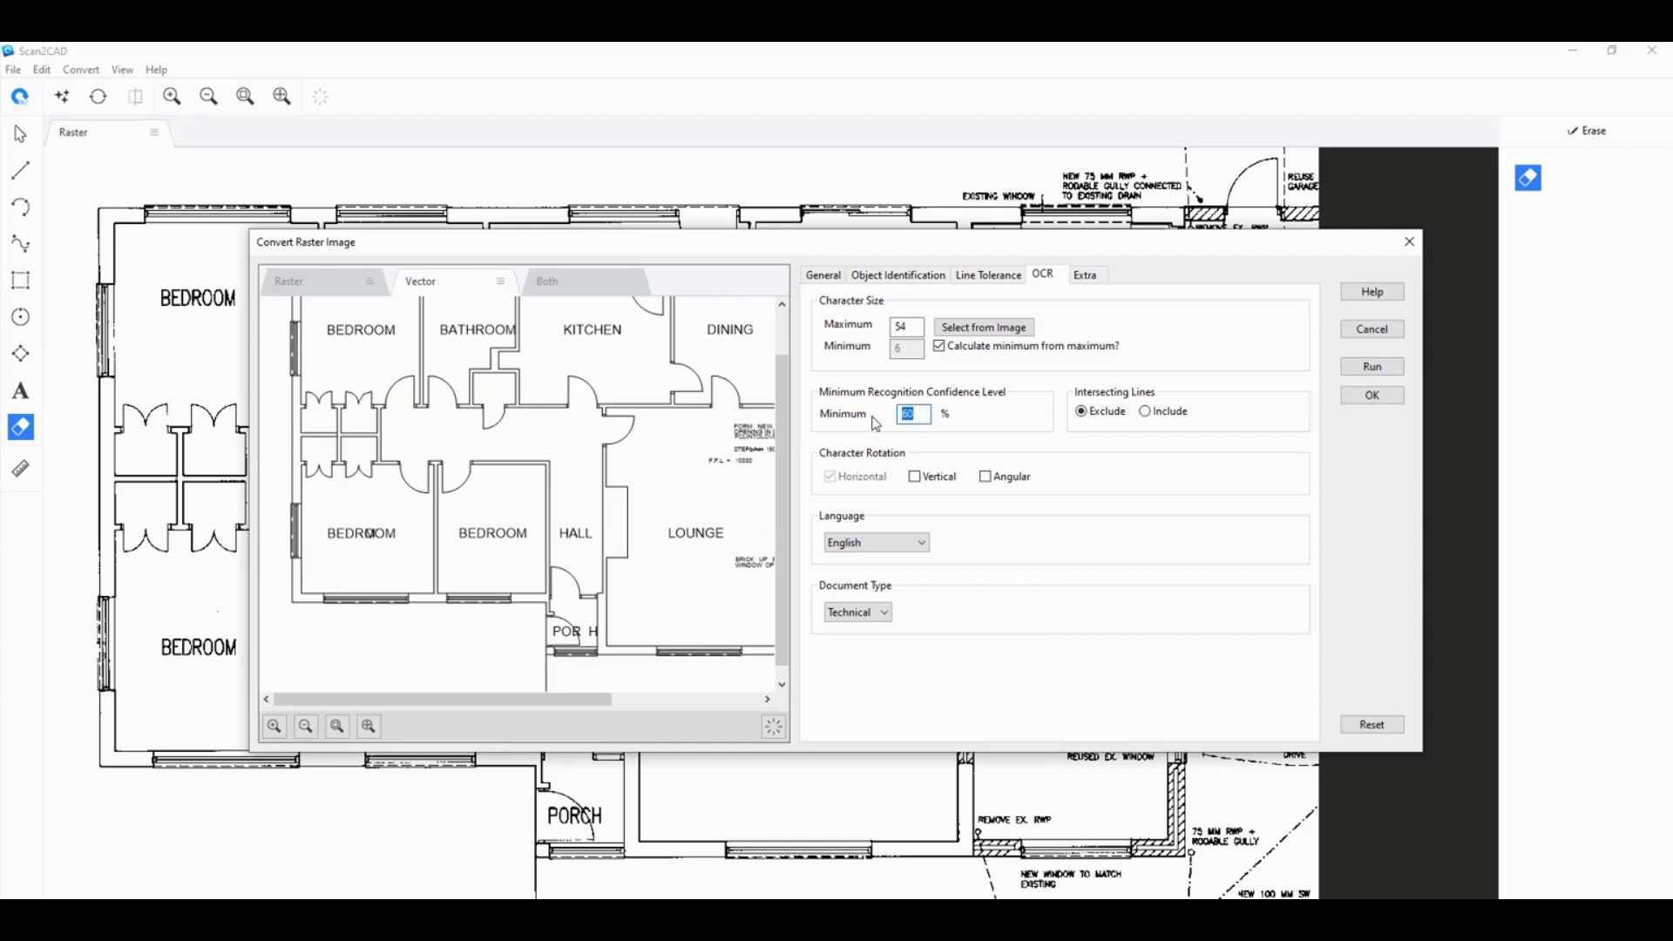
pyautogui.write('99')
pyautogui.scroll(-1, 479, 638)
# - Run at 99% minimum recognition confidence, then rerun at 60% to restore labels
pyautogui.click(1374, 368)
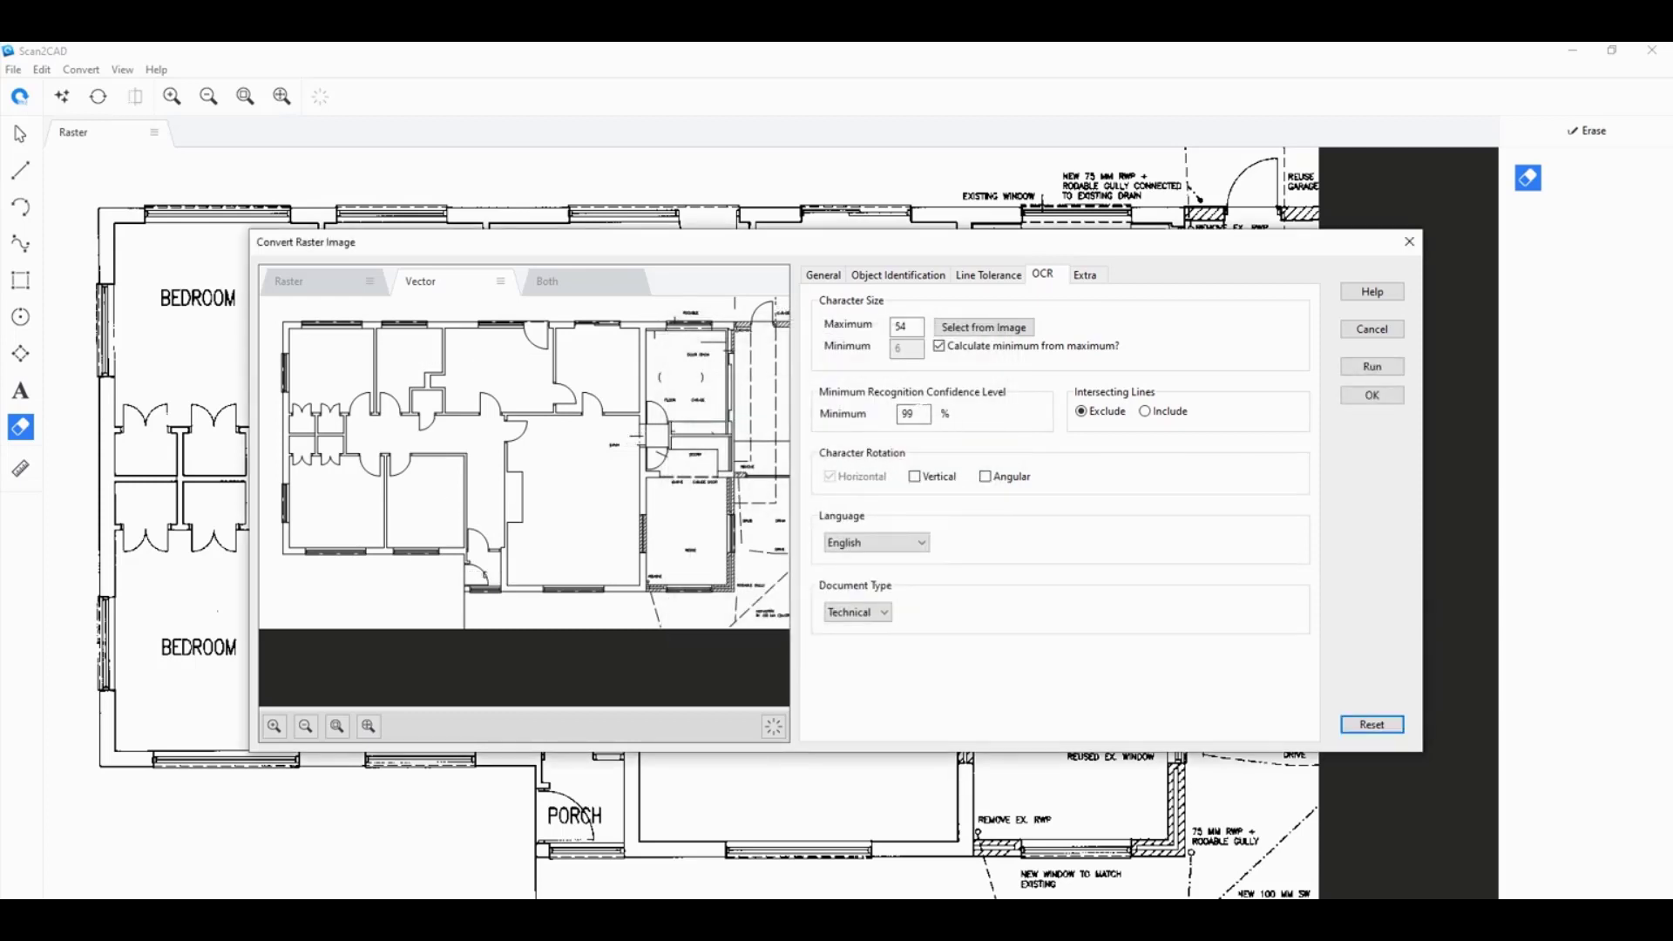
pyautogui.doubleClick(911, 413)
pyautogui.write('60')
pyautogui.click(1354, 369)
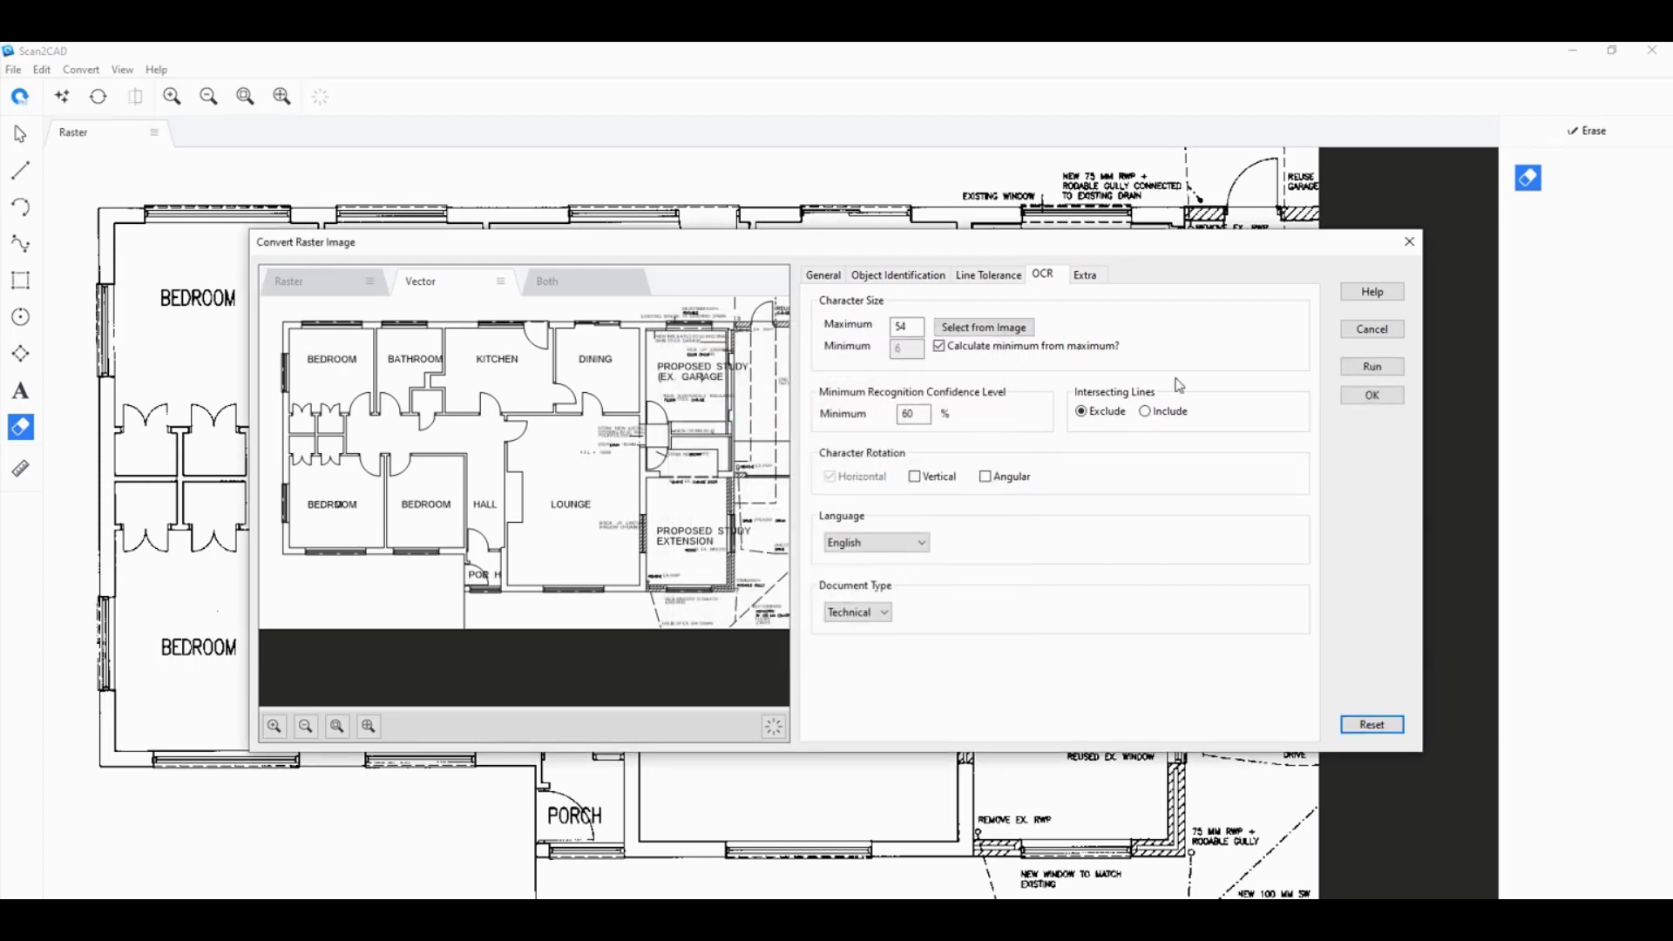
pyautogui.scroll(3, 494, 601)
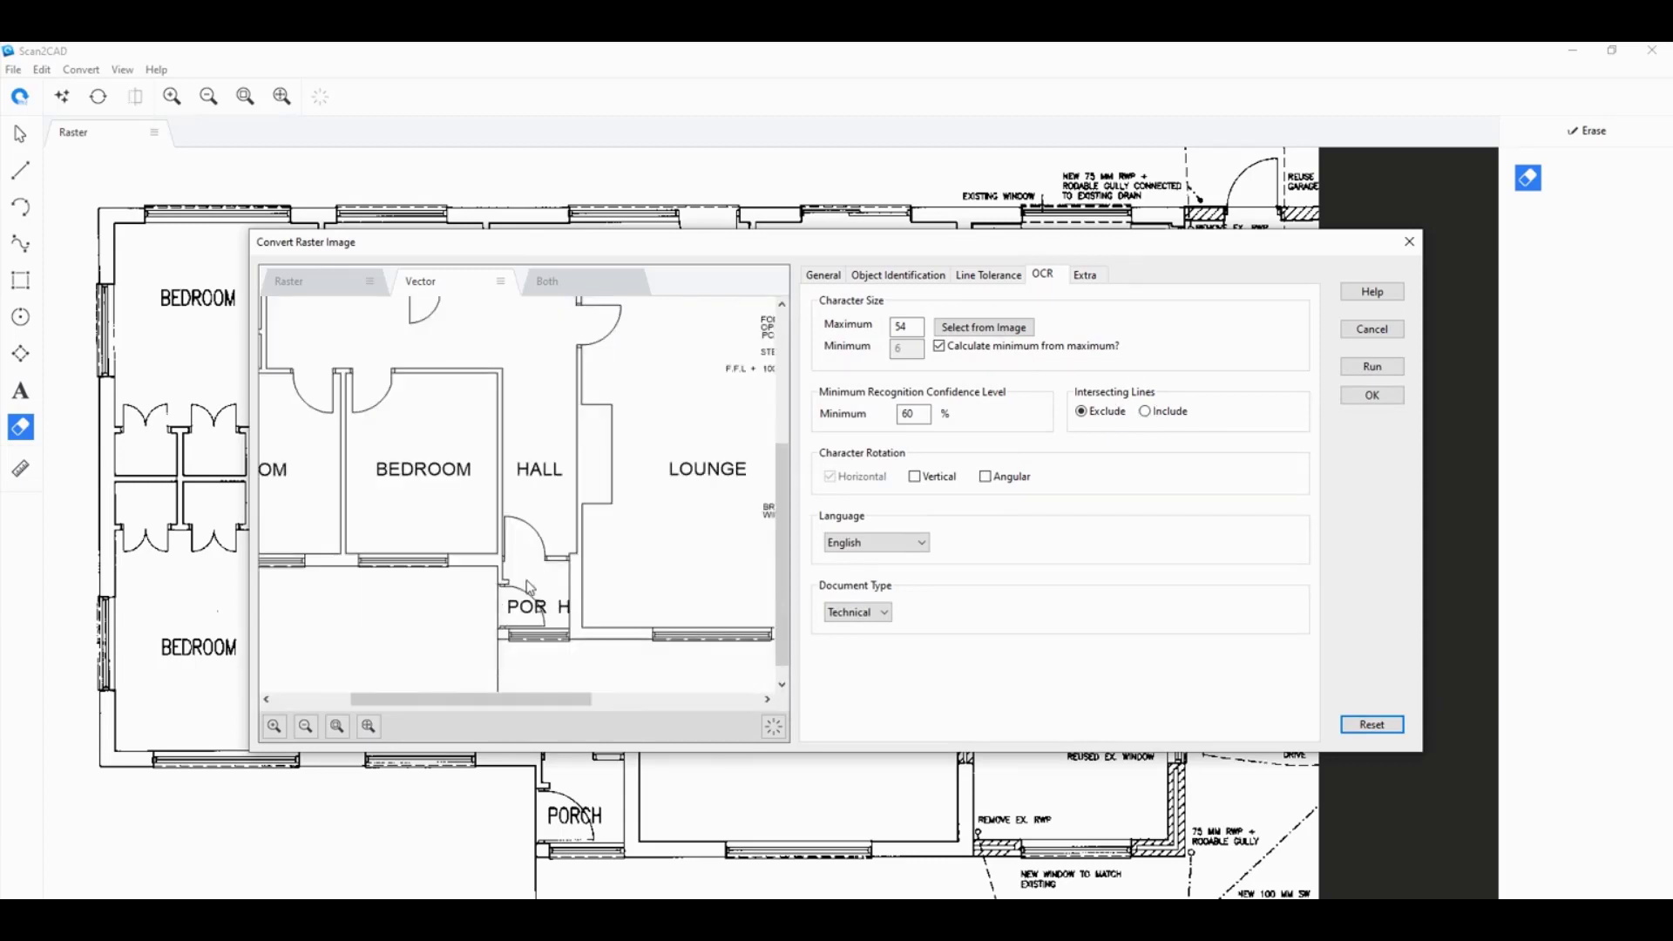
pyautogui.scroll(2, 492, 602)
# - Check PORCH on the original scan, then rerun vectorization with OCR including intersecting lines
pyautogui.click(322, 291)
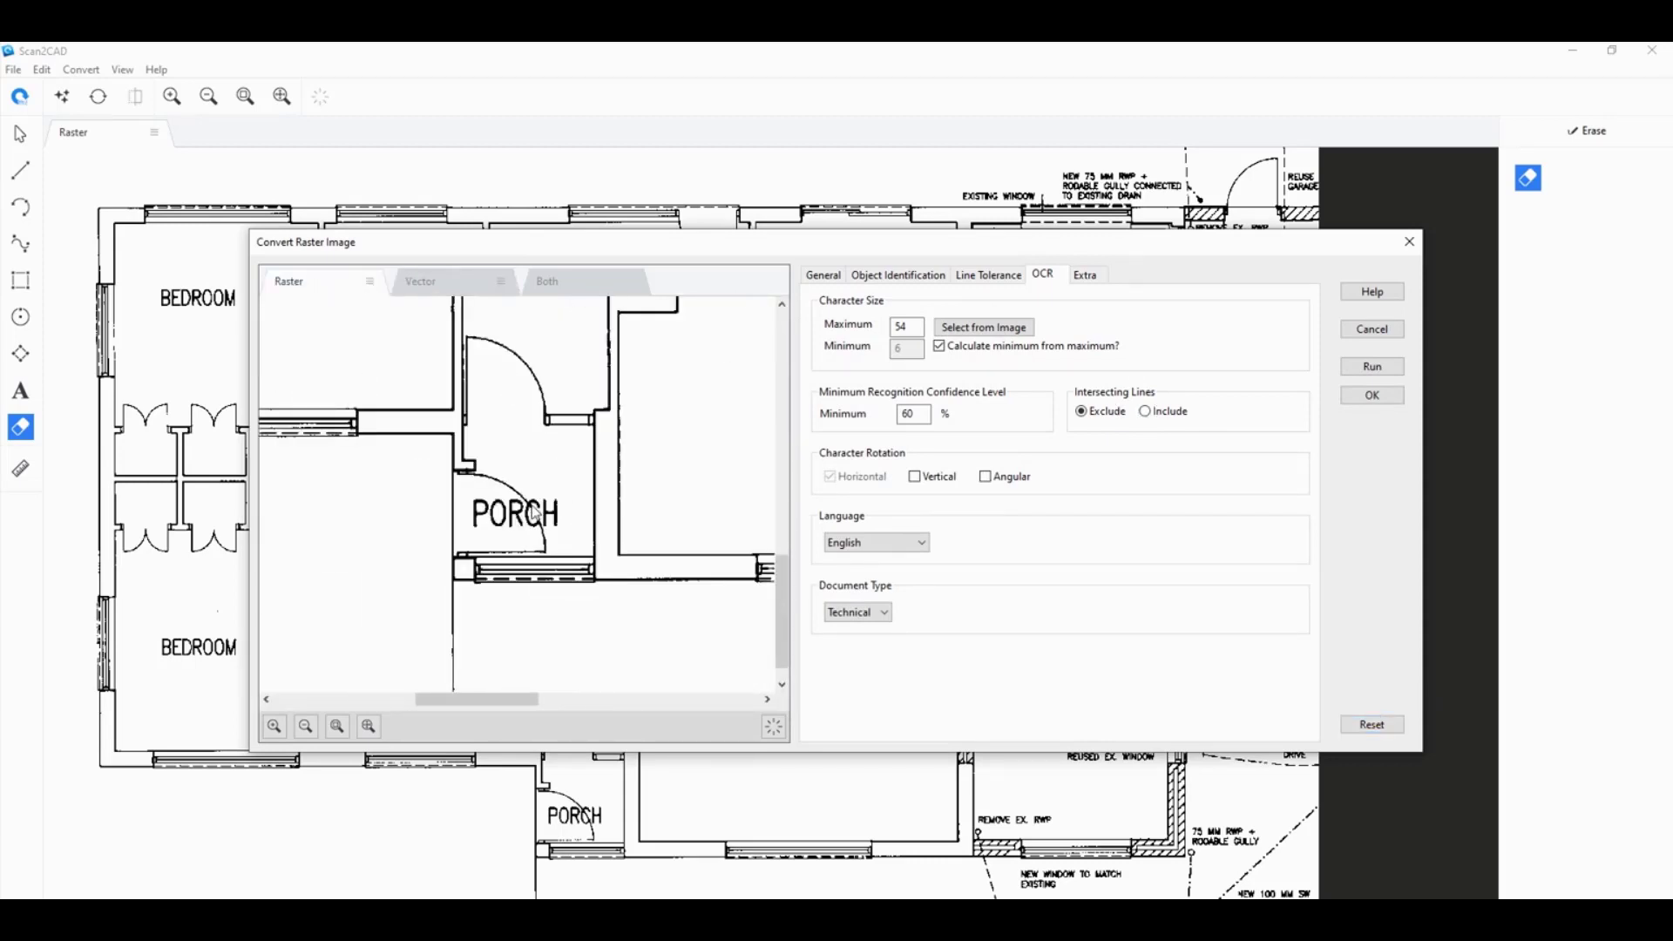
pyautogui.scroll(2, 538, 514)
pyautogui.scroll(2, 537, 510)
pyautogui.scroll(2, 538, 503)
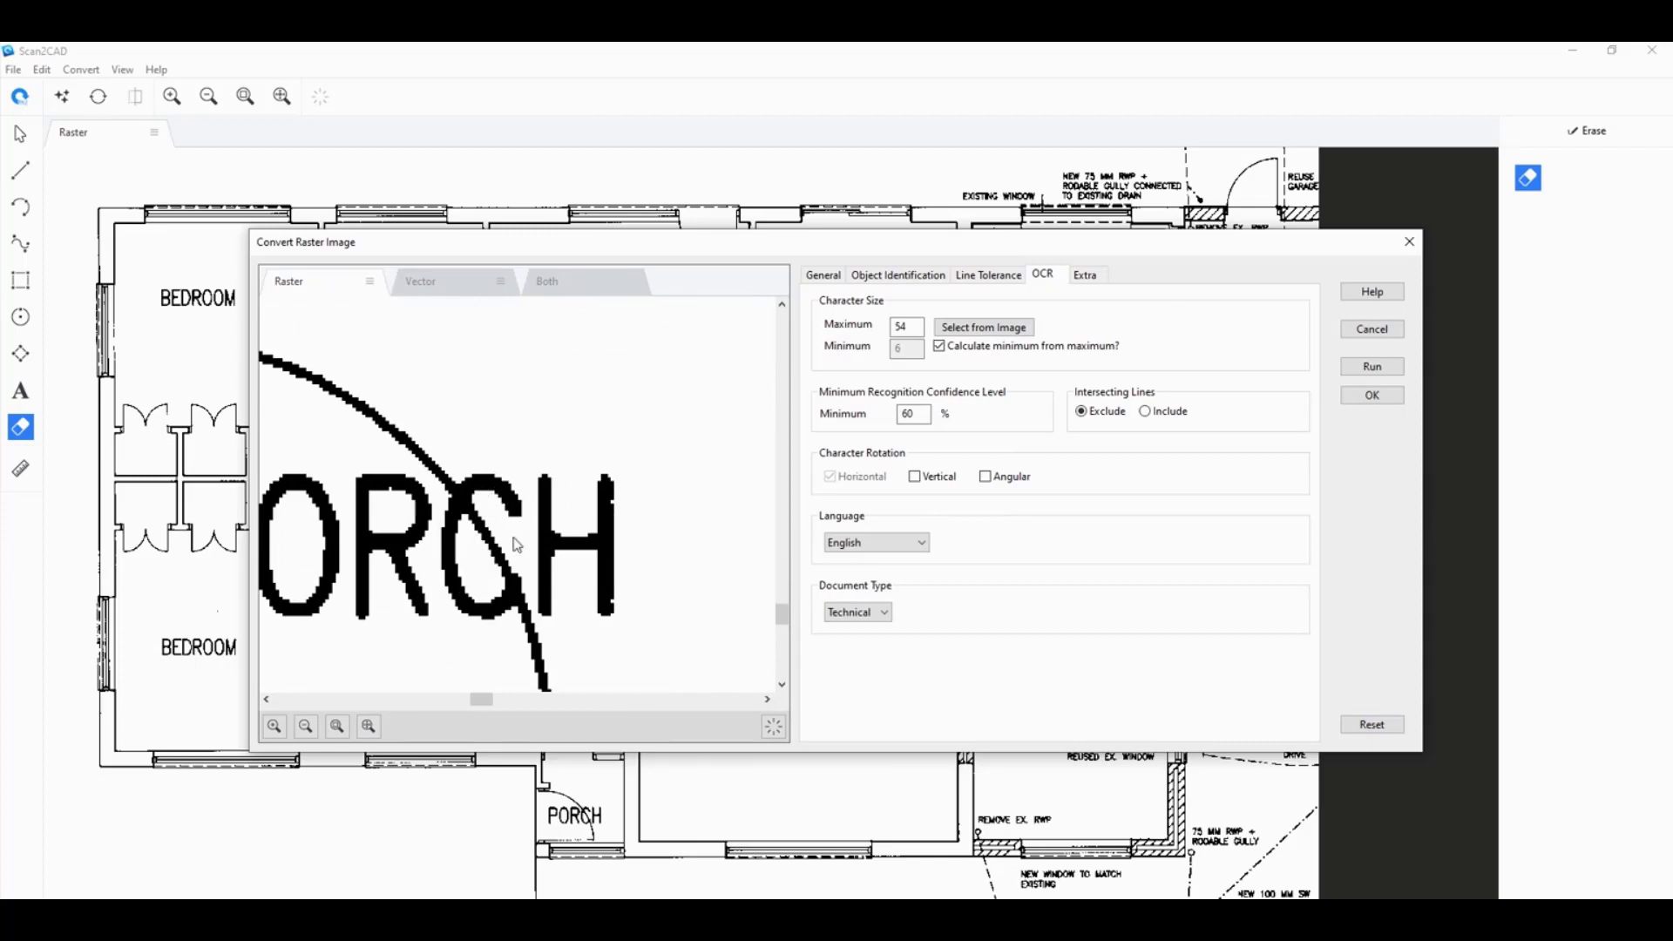
pyautogui.scroll(-2, 497, 617)
pyautogui.scroll(1, 544, 563)
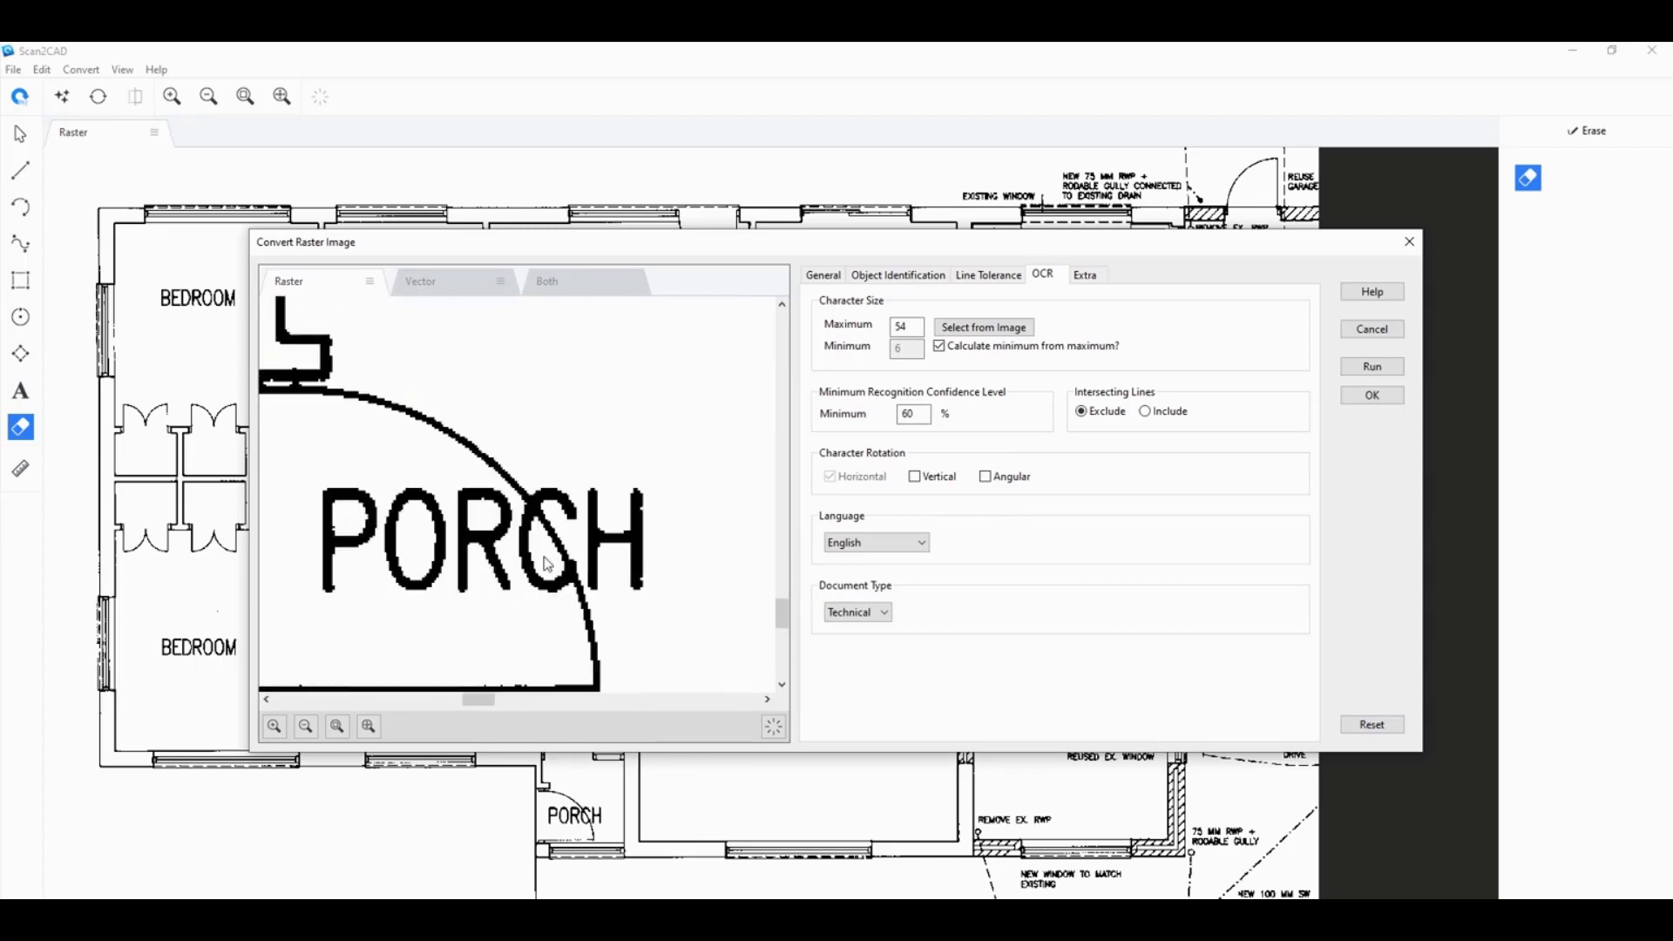
pyautogui.scroll(1, 545, 563)
pyautogui.scroll(-2, 558, 592)
pyautogui.scroll(2, 562, 575)
pyautogui.scroll(-2, 571, 552)
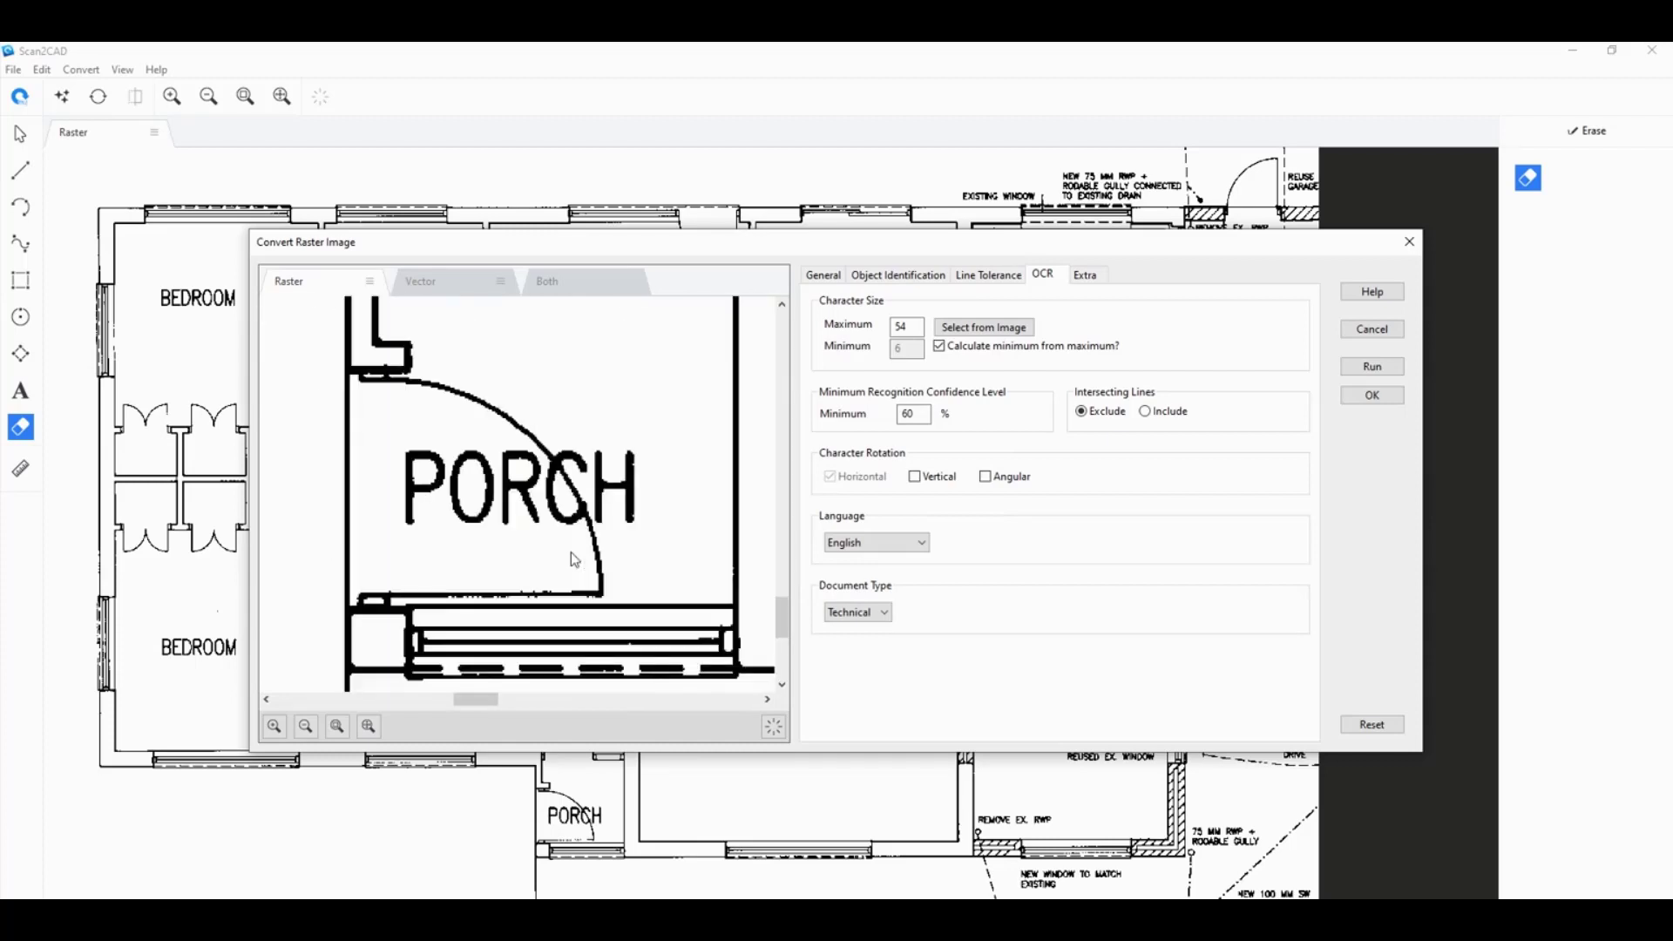
pyautogui.scroll(1, 546, 545)
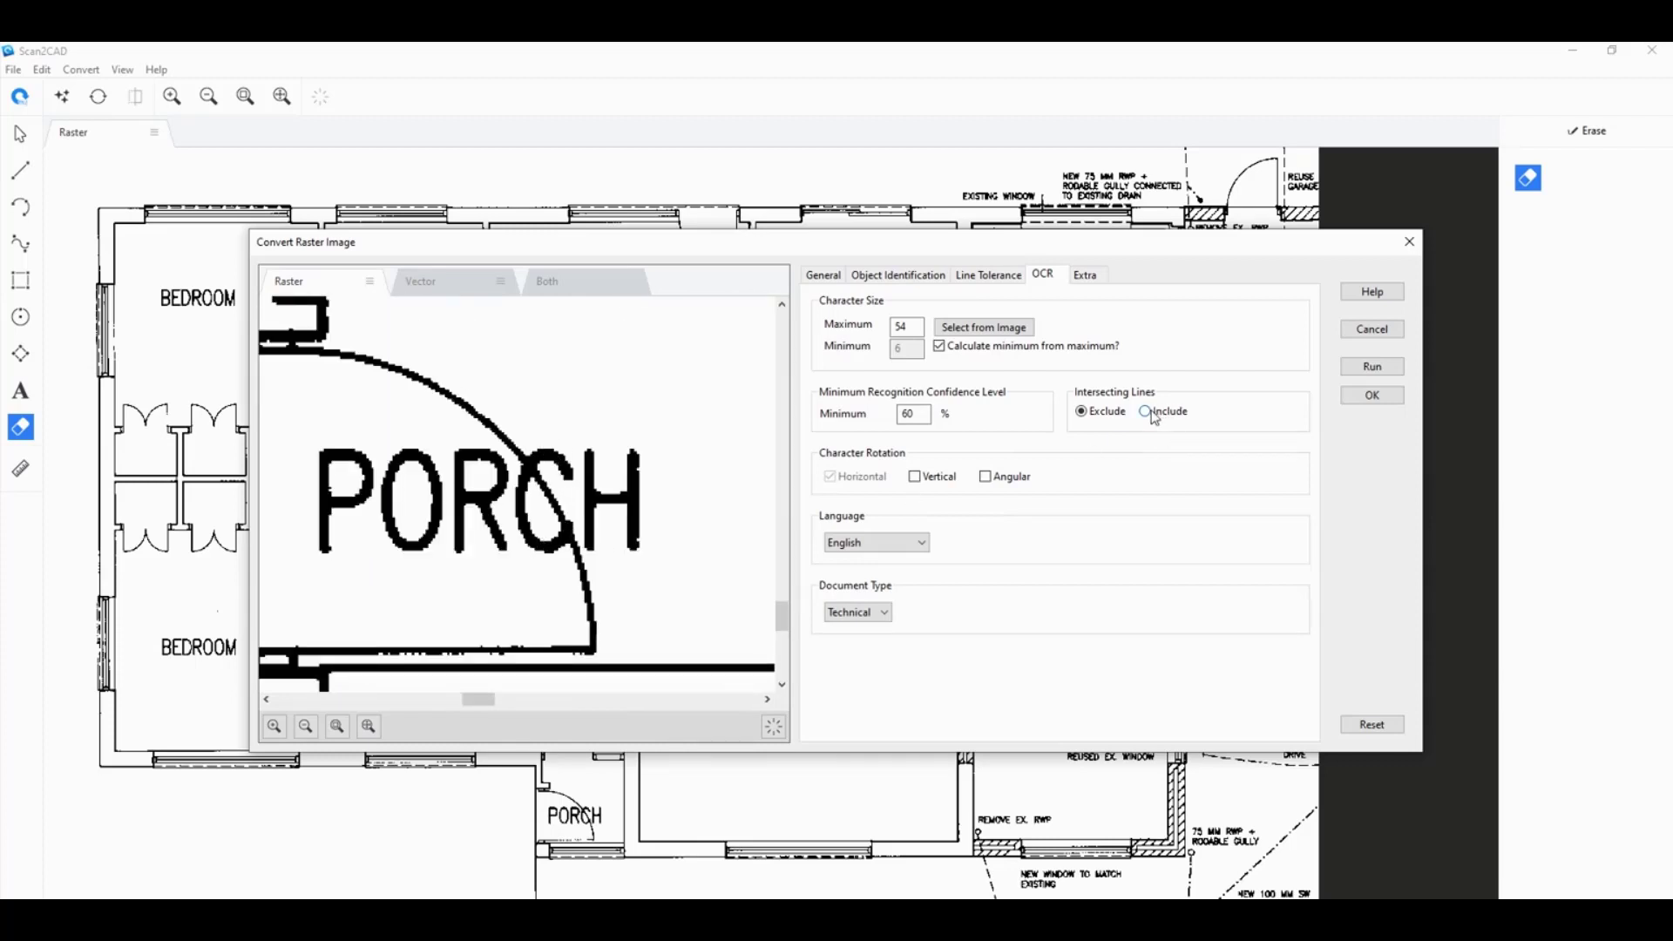
pyautogui.scroll(-1, 477, 563)
pyautogui.scroll(1, 575, 542)
pyautogui.scroll(1, 556, 517)
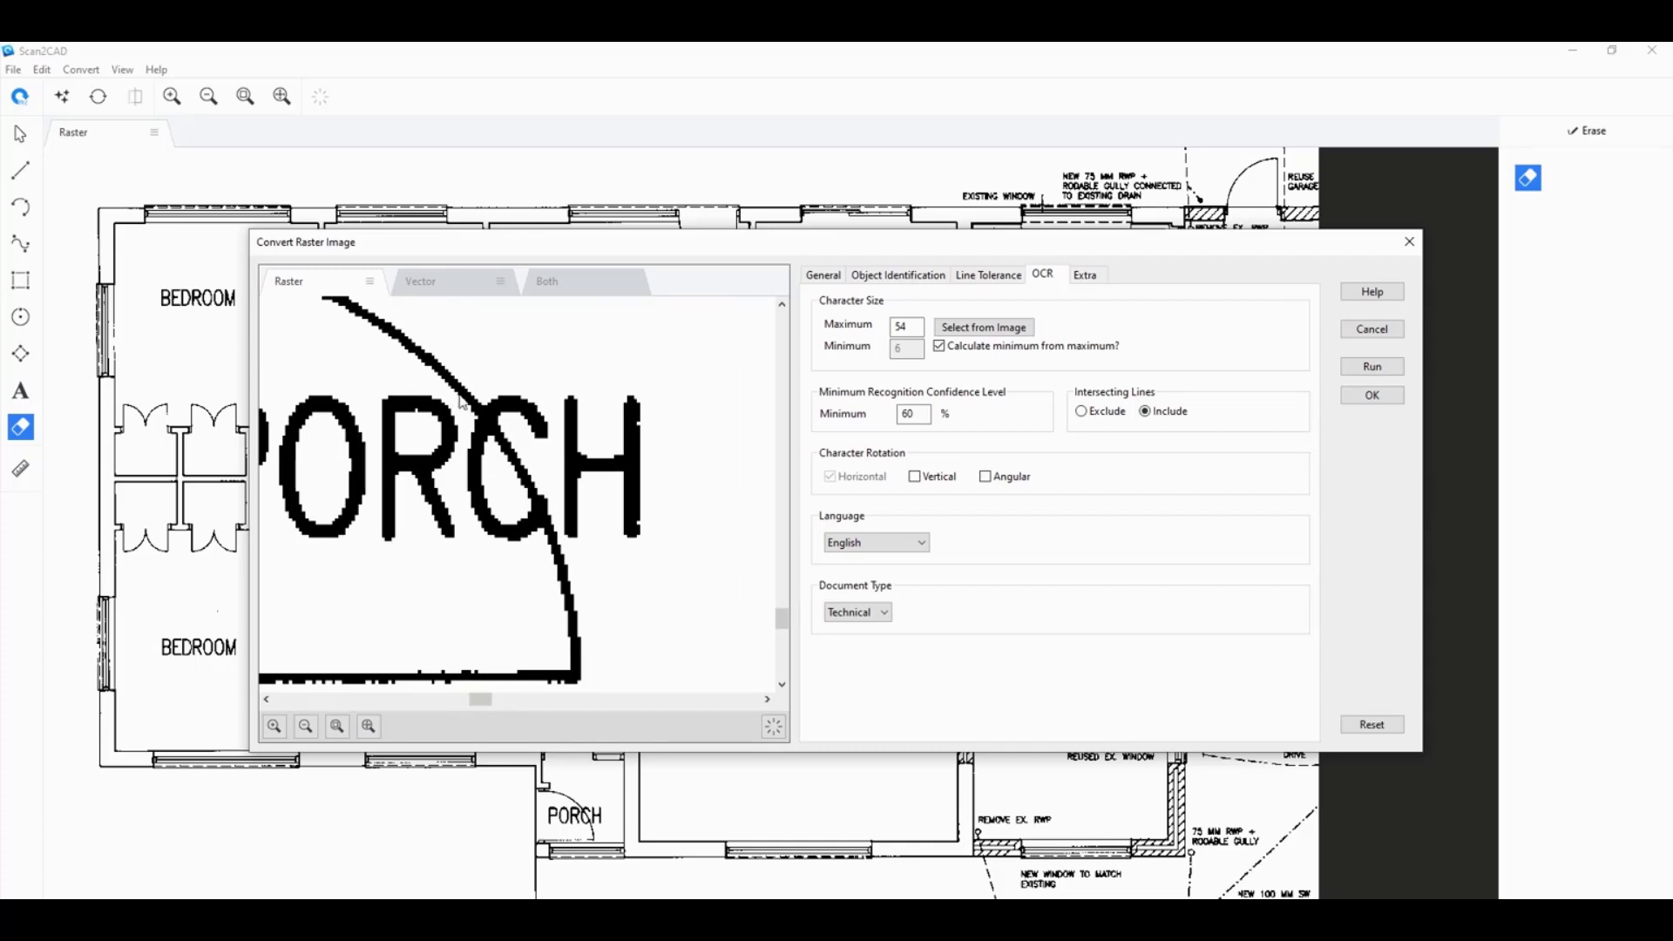
pyautogui.scroll(-1, 576, 604)
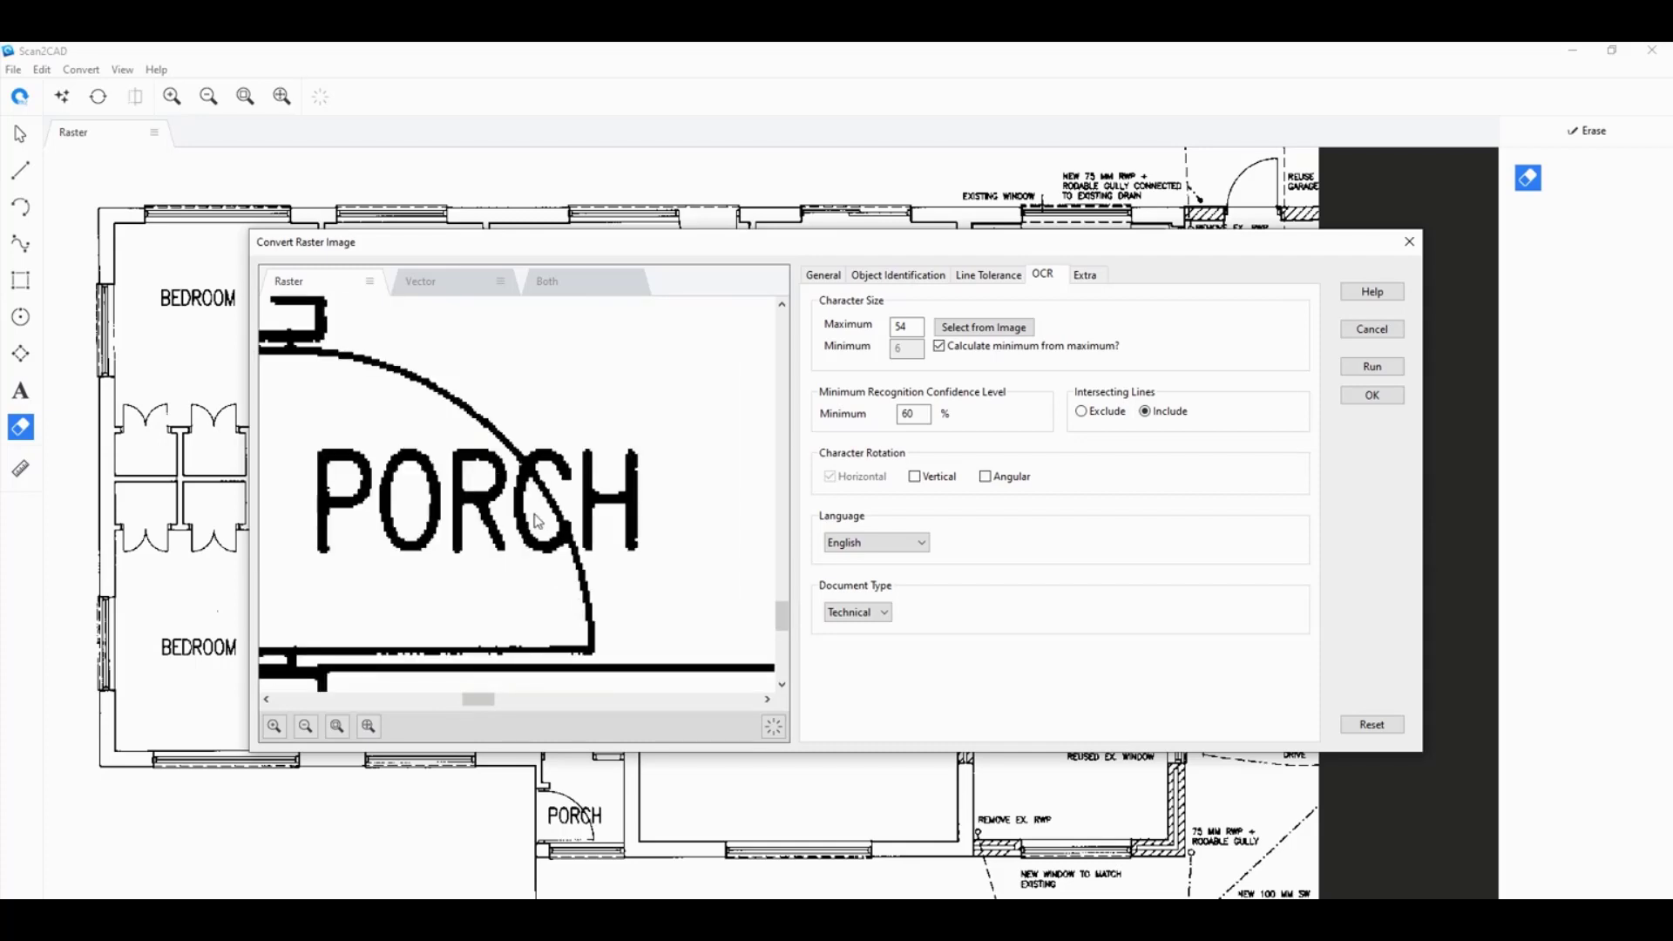
pyautogui.scroll(1, 529, 503)
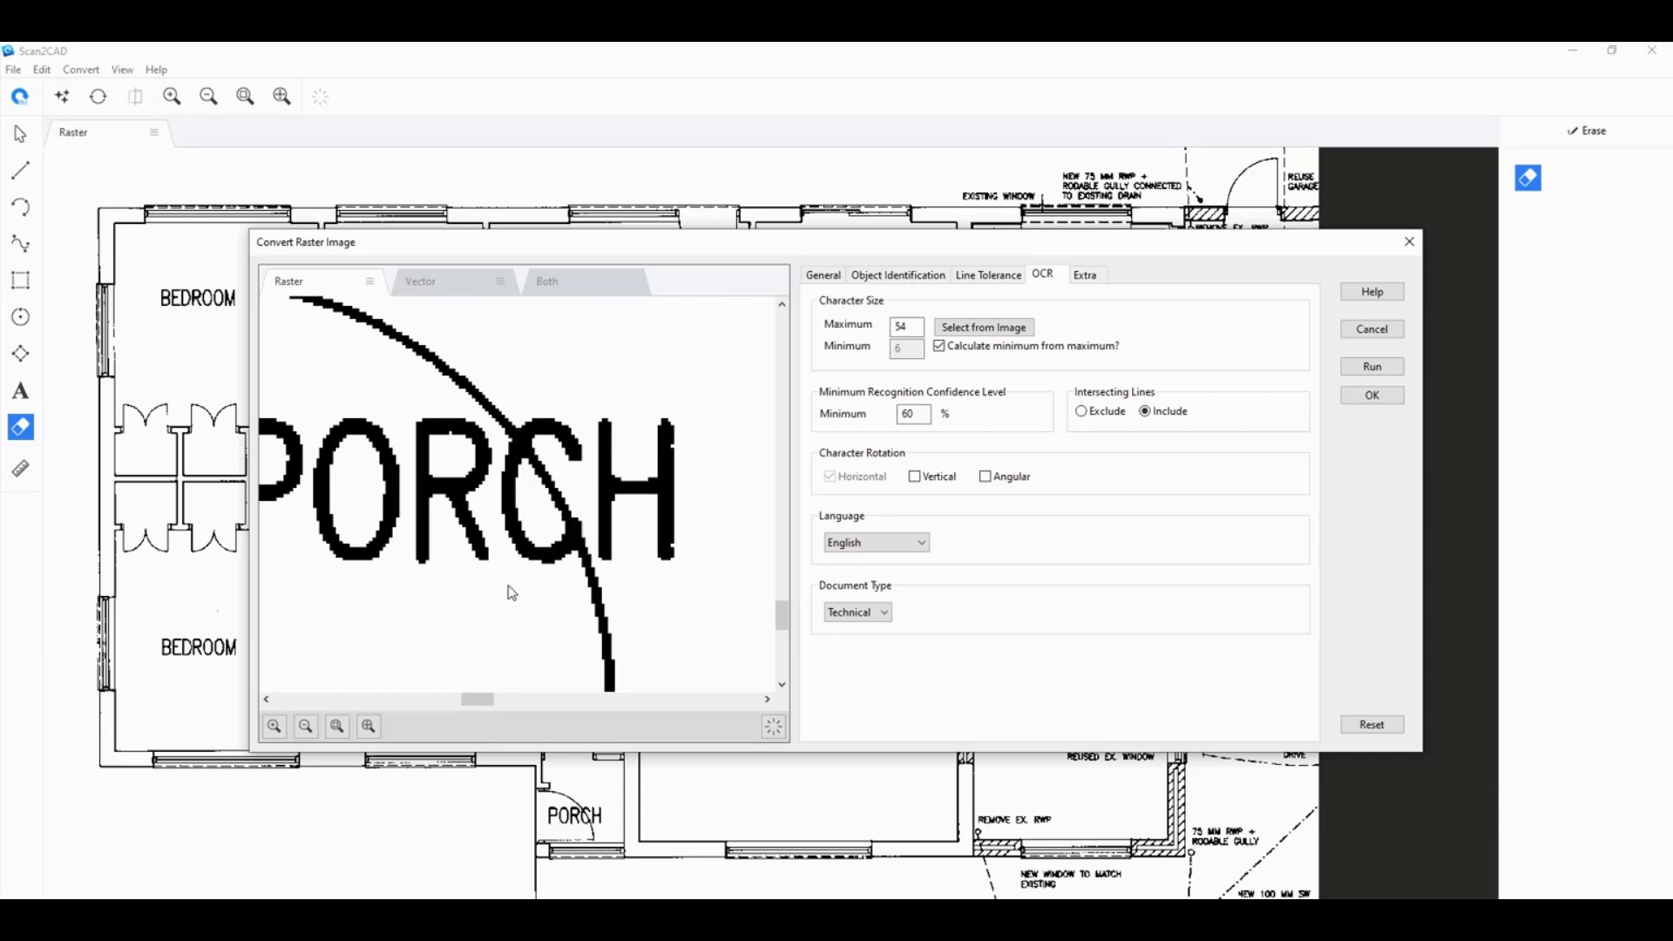
pyautogui.scroll(-2, 510, 593)
pyautogui.scroll(-2, 511, 592)
pyautogui.scroll(-1, 510, 592)
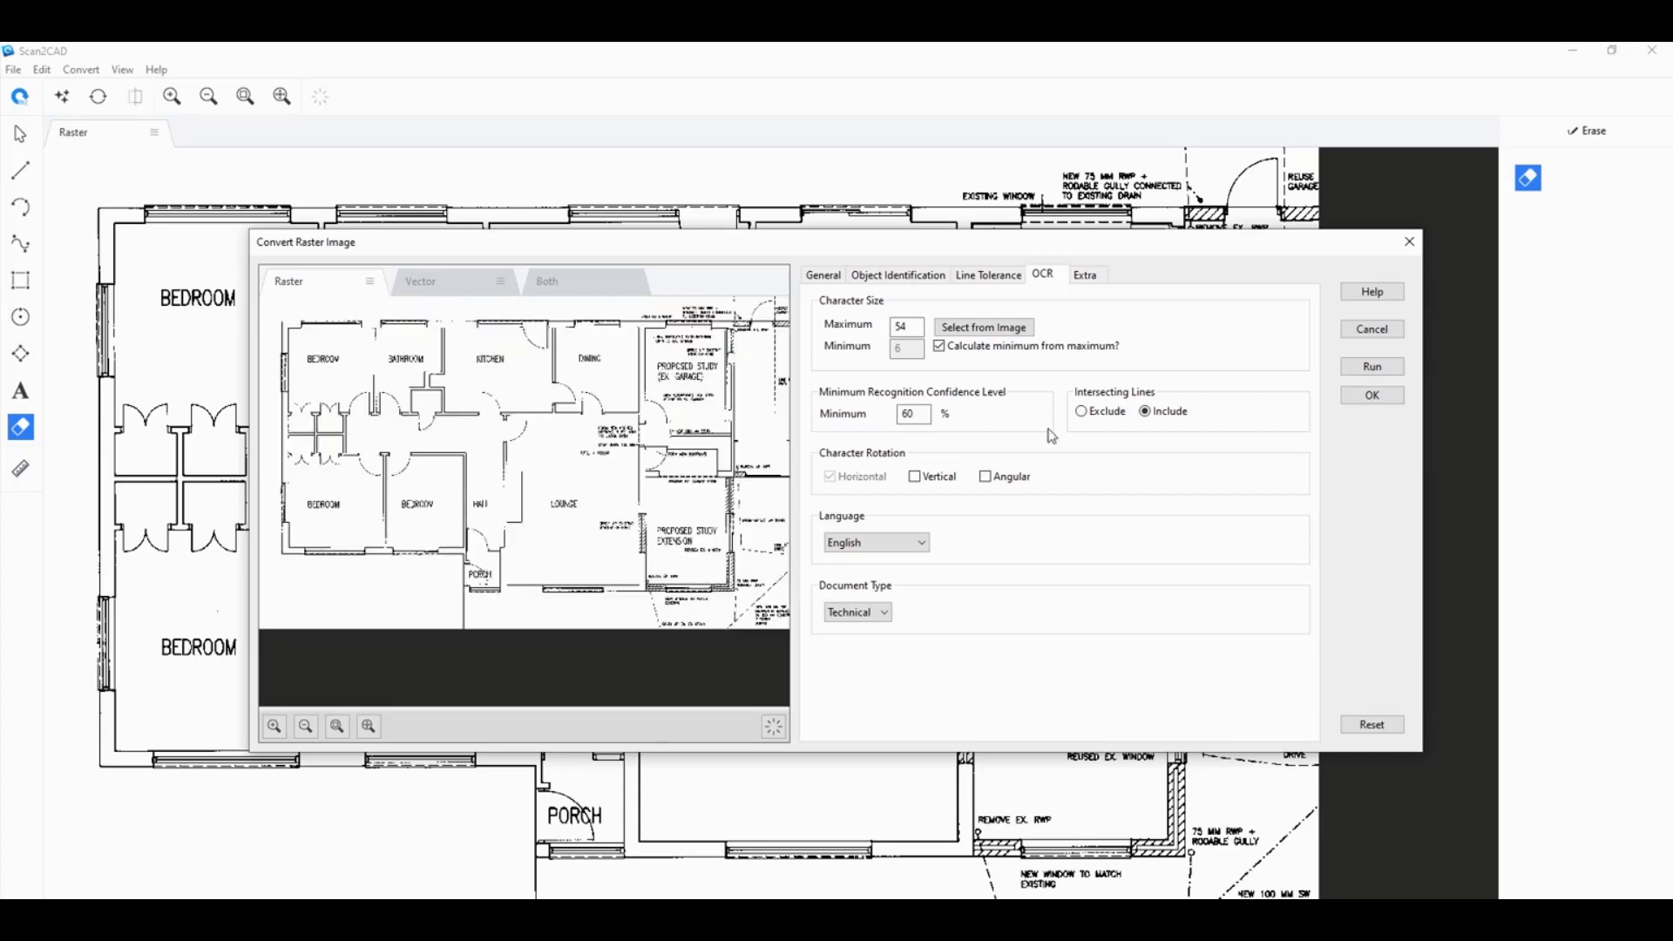
pyautogui.click(1373, 368)
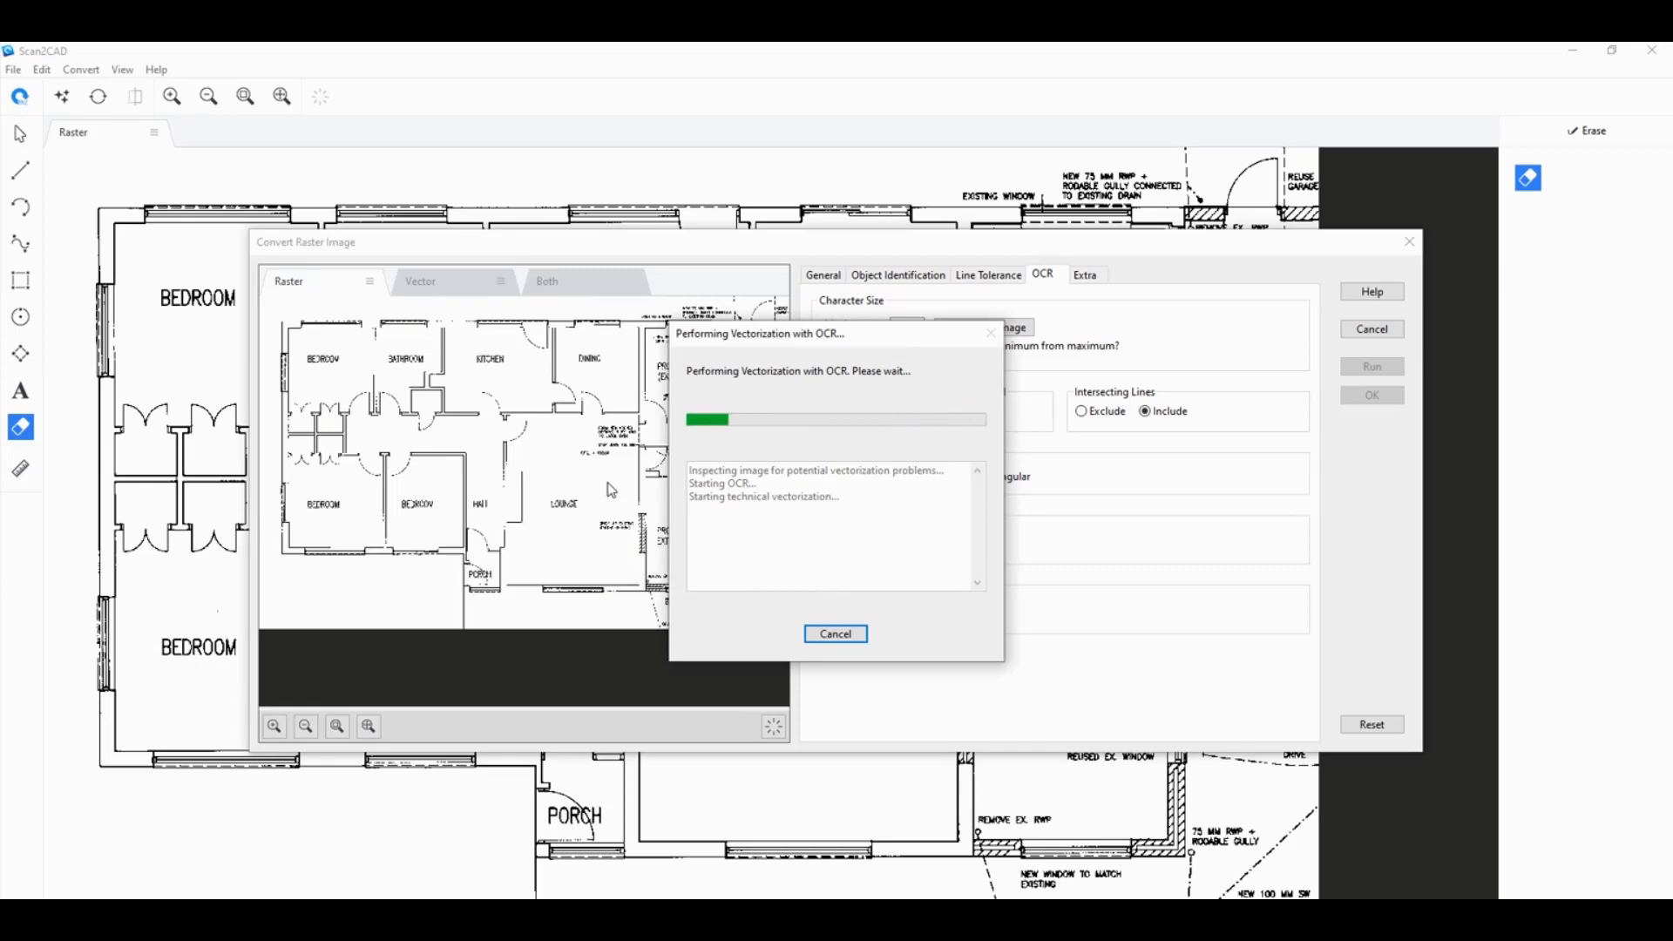
pyautogui.scroll(3, 506, 592)
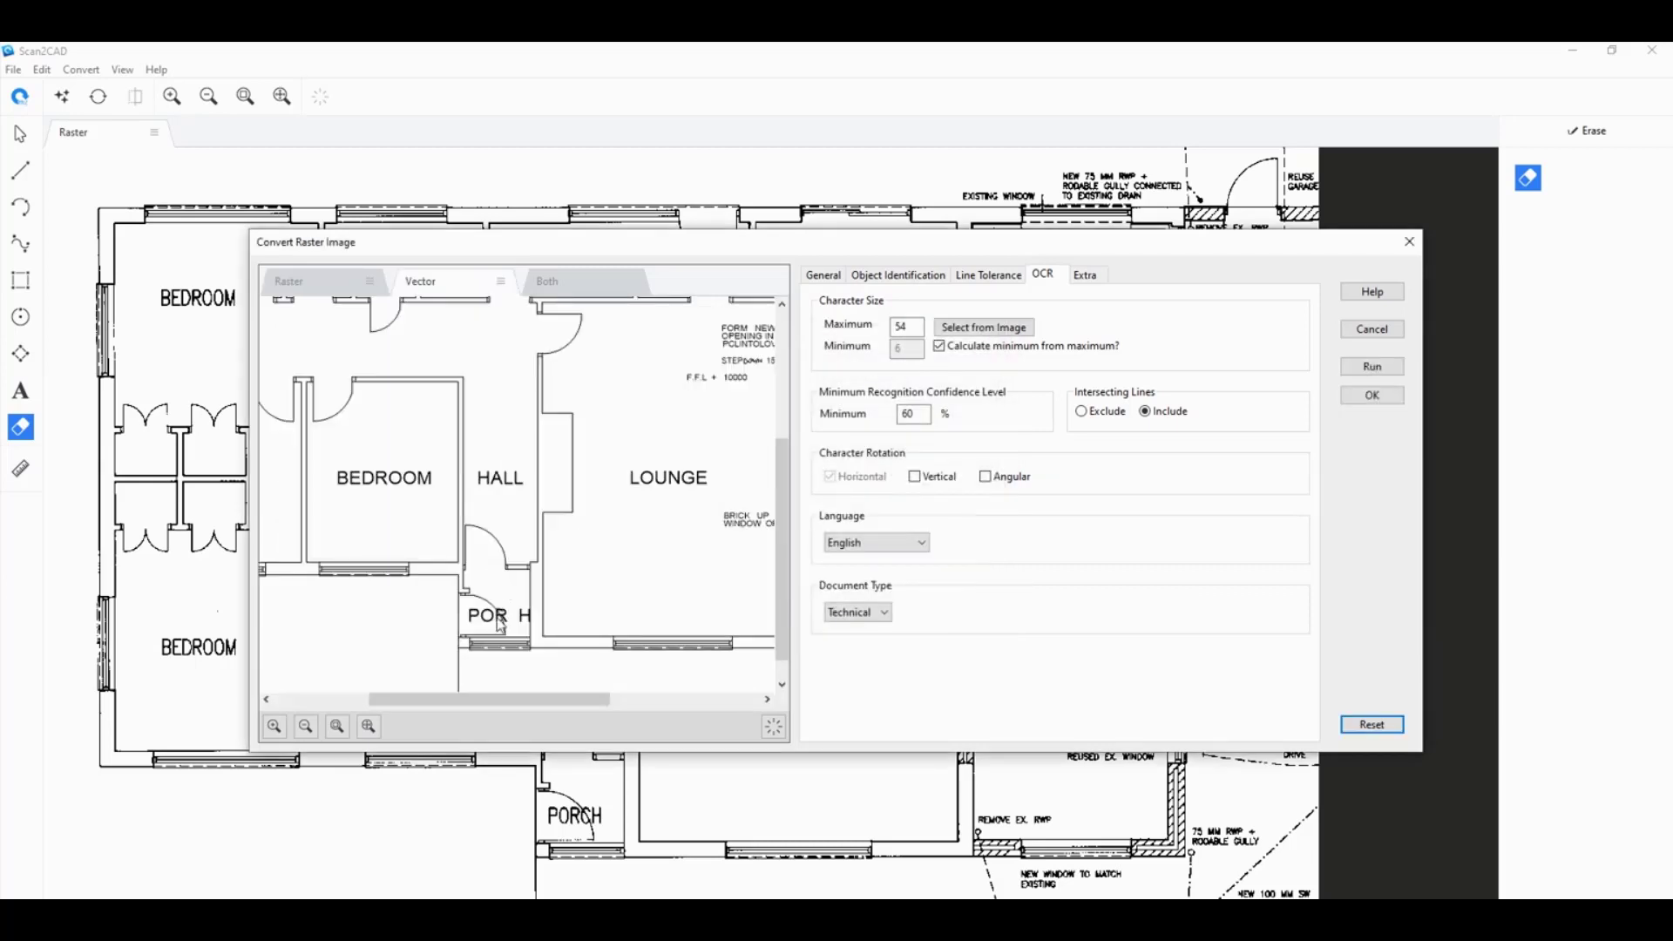
pyautogui.scroll(2, 500, 626)
pyautogui.scroll(-6, 498, 480)
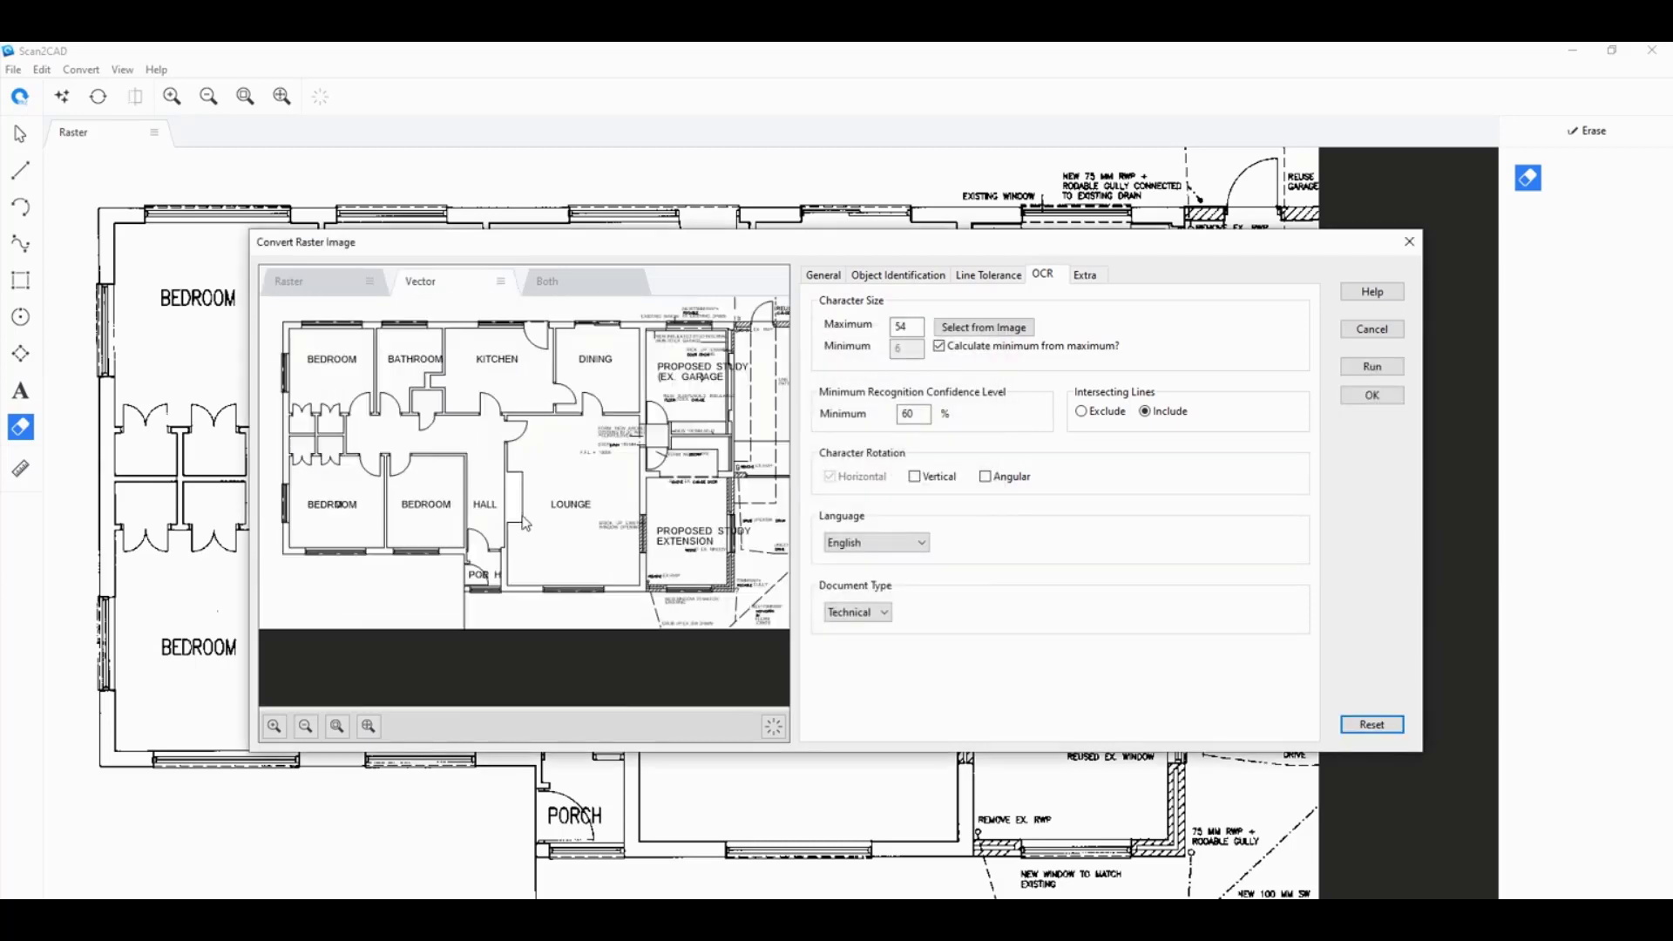
pyautogui.scroll(2, 693, 546)
pyautogui.scroll(1, 578, 477)
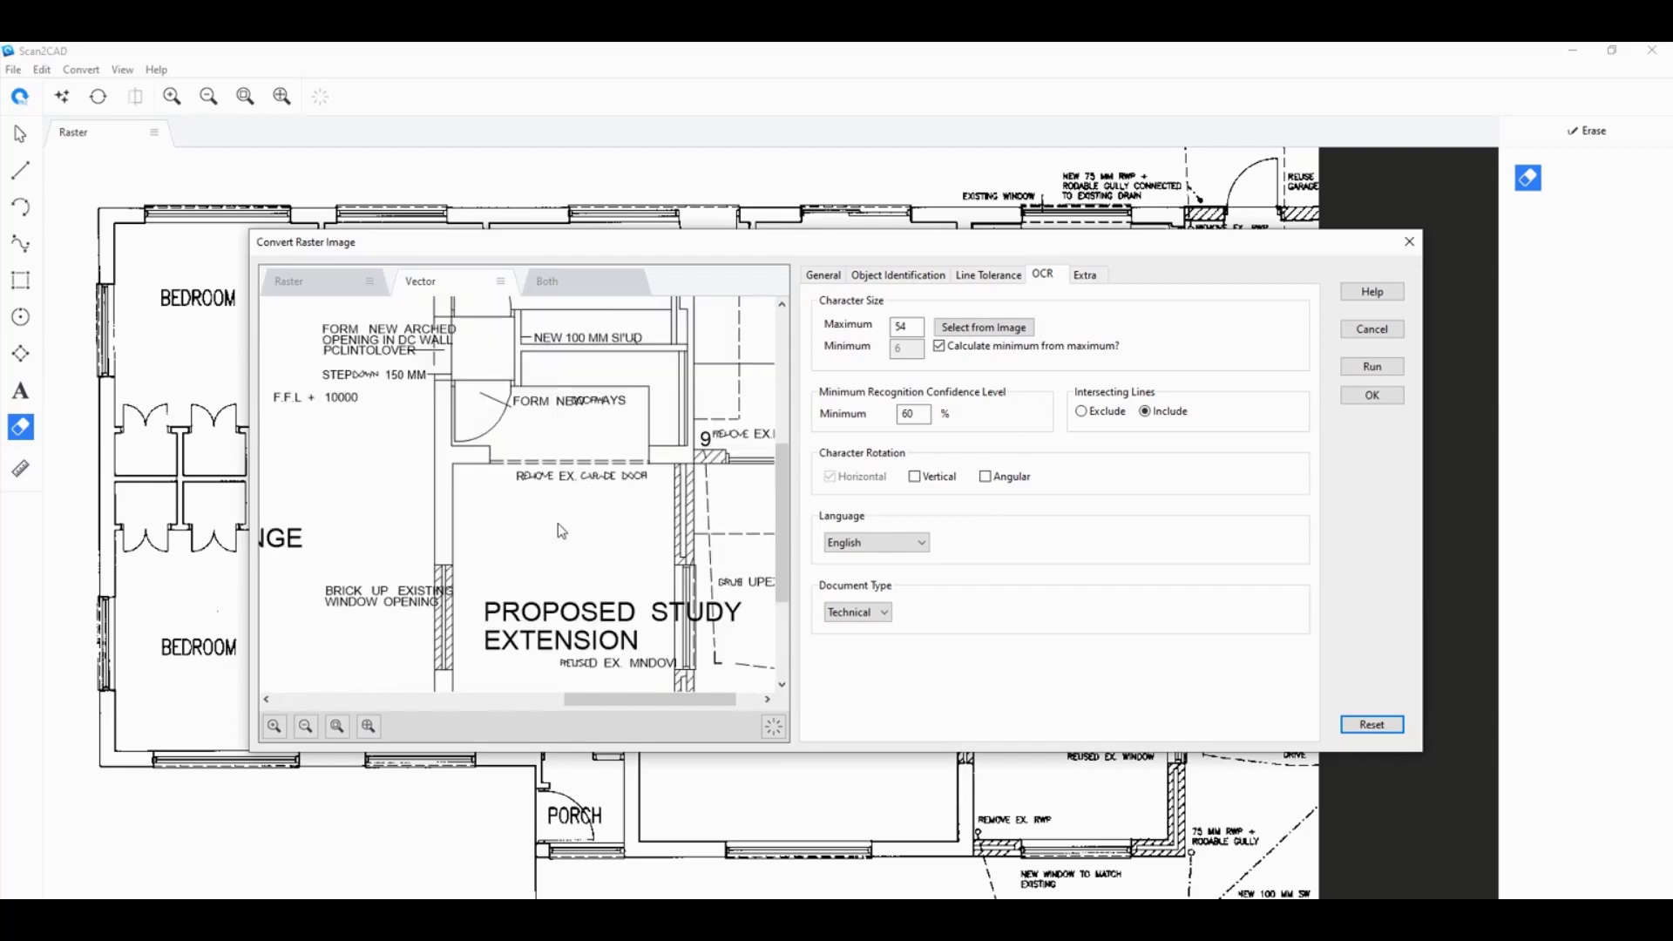
pyautogui.scroll(2, 445, 589)
pyautogui.scroll(1, 617, 504)
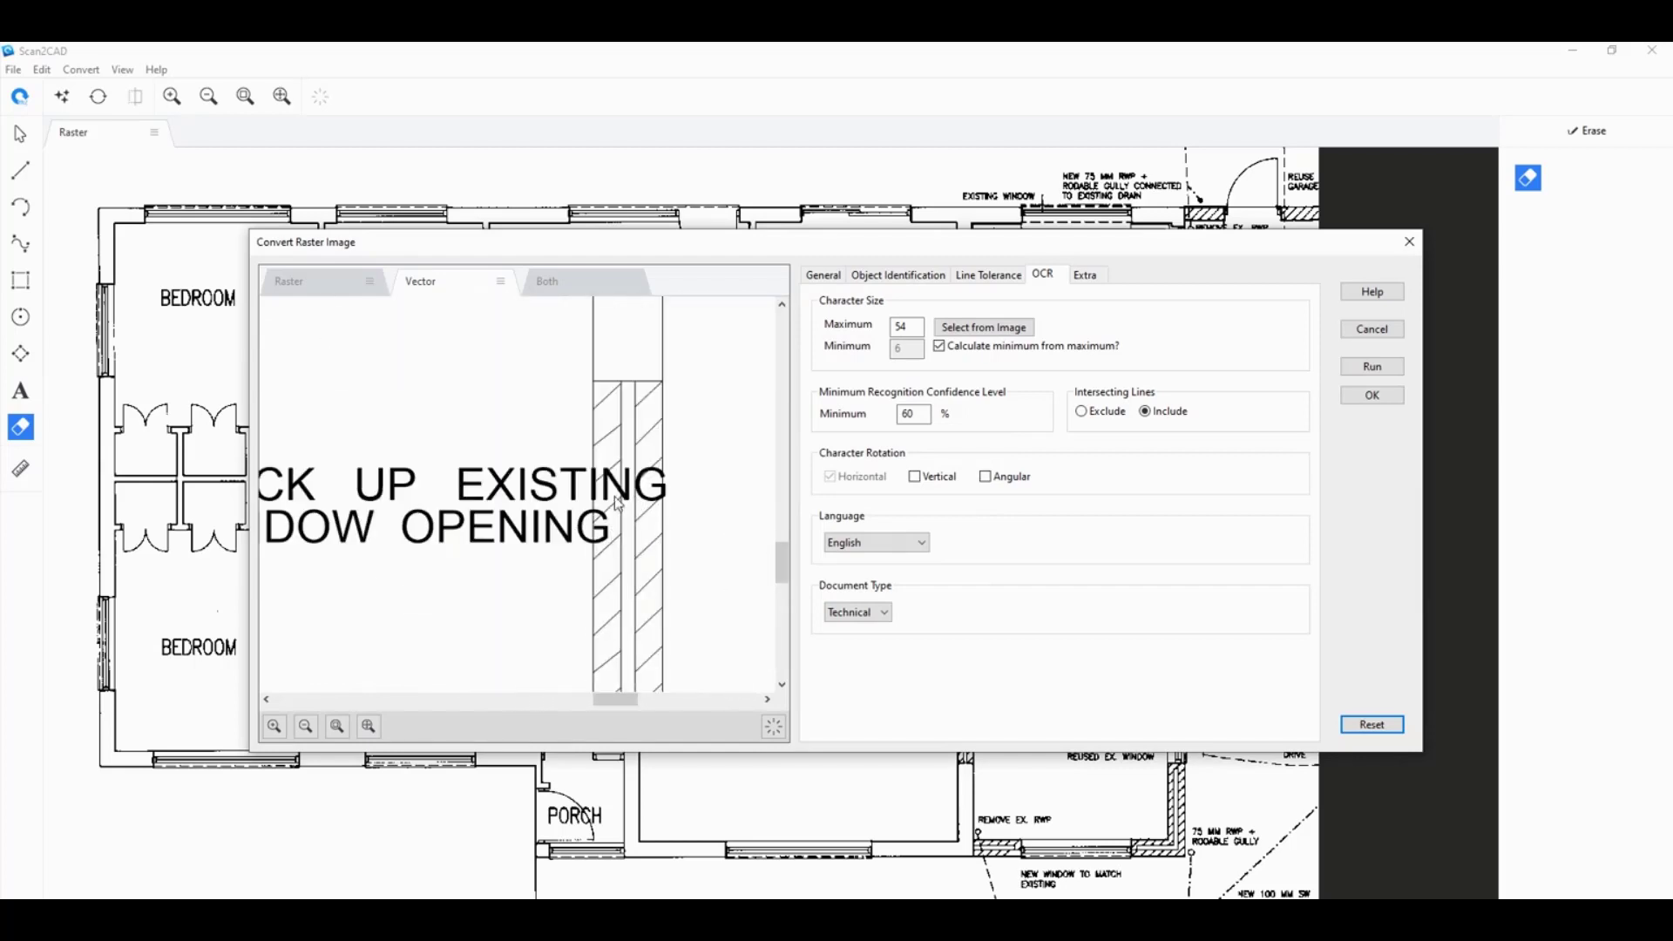
pyautogui.scroll(-3, 597, 513)
pyautogui.scroll(-1, 583, 560)
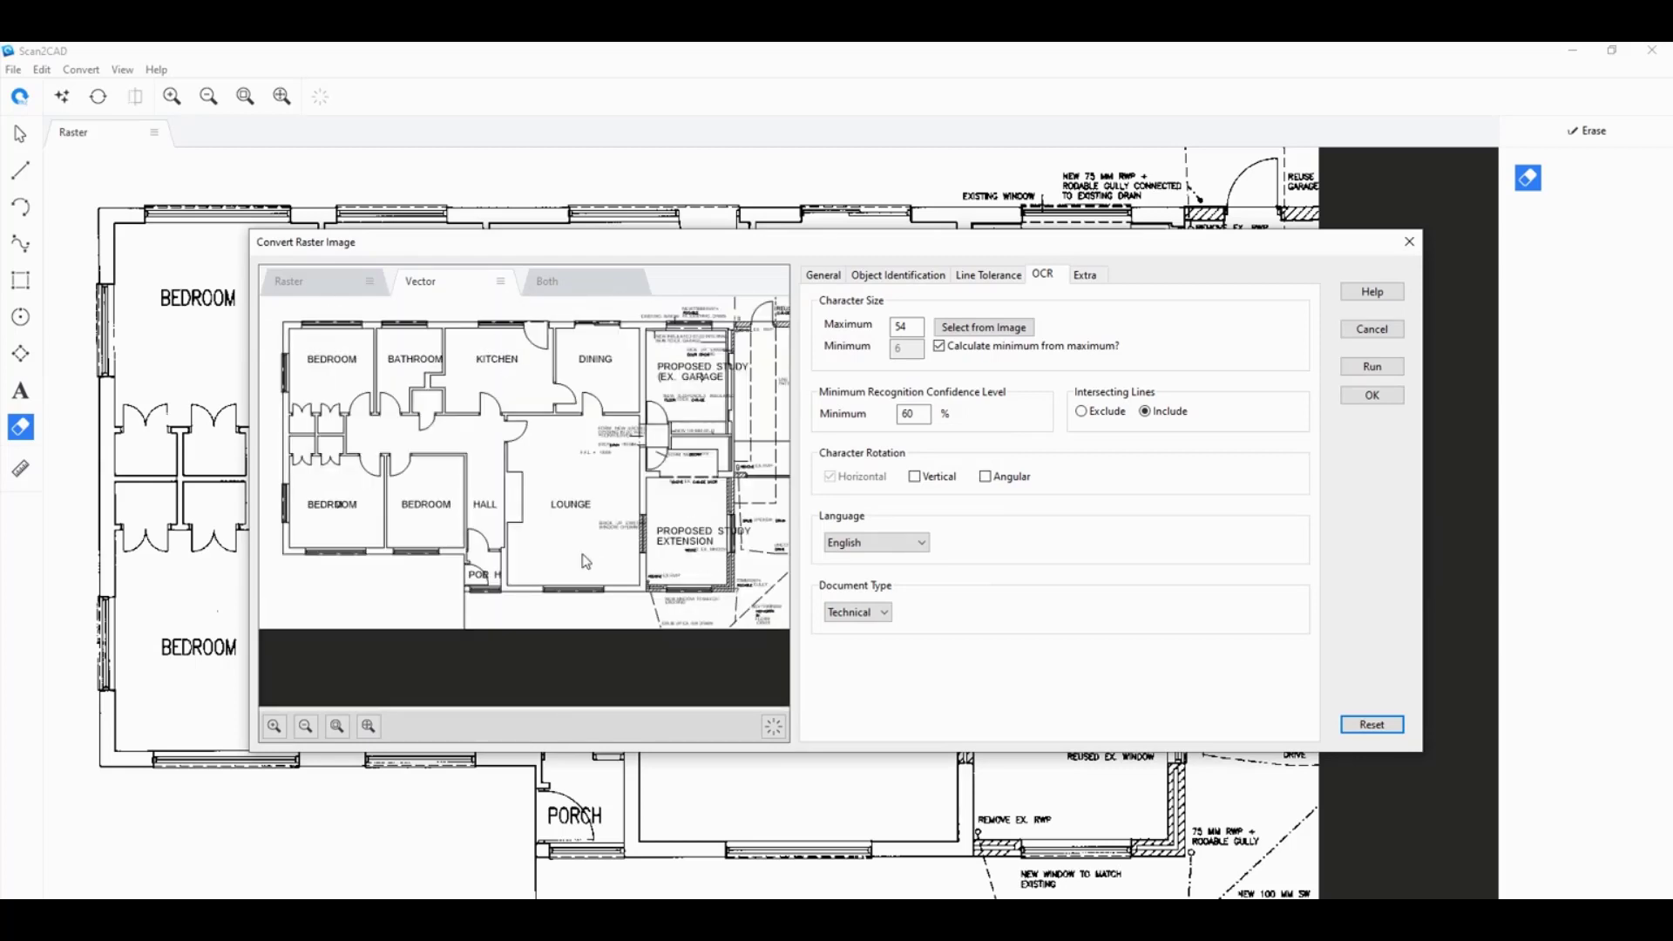
# - Accept the conversion and overlay highlighted vectors on the scan around STEP DOWN 150 MM
pyautogui.click(1374, 395)
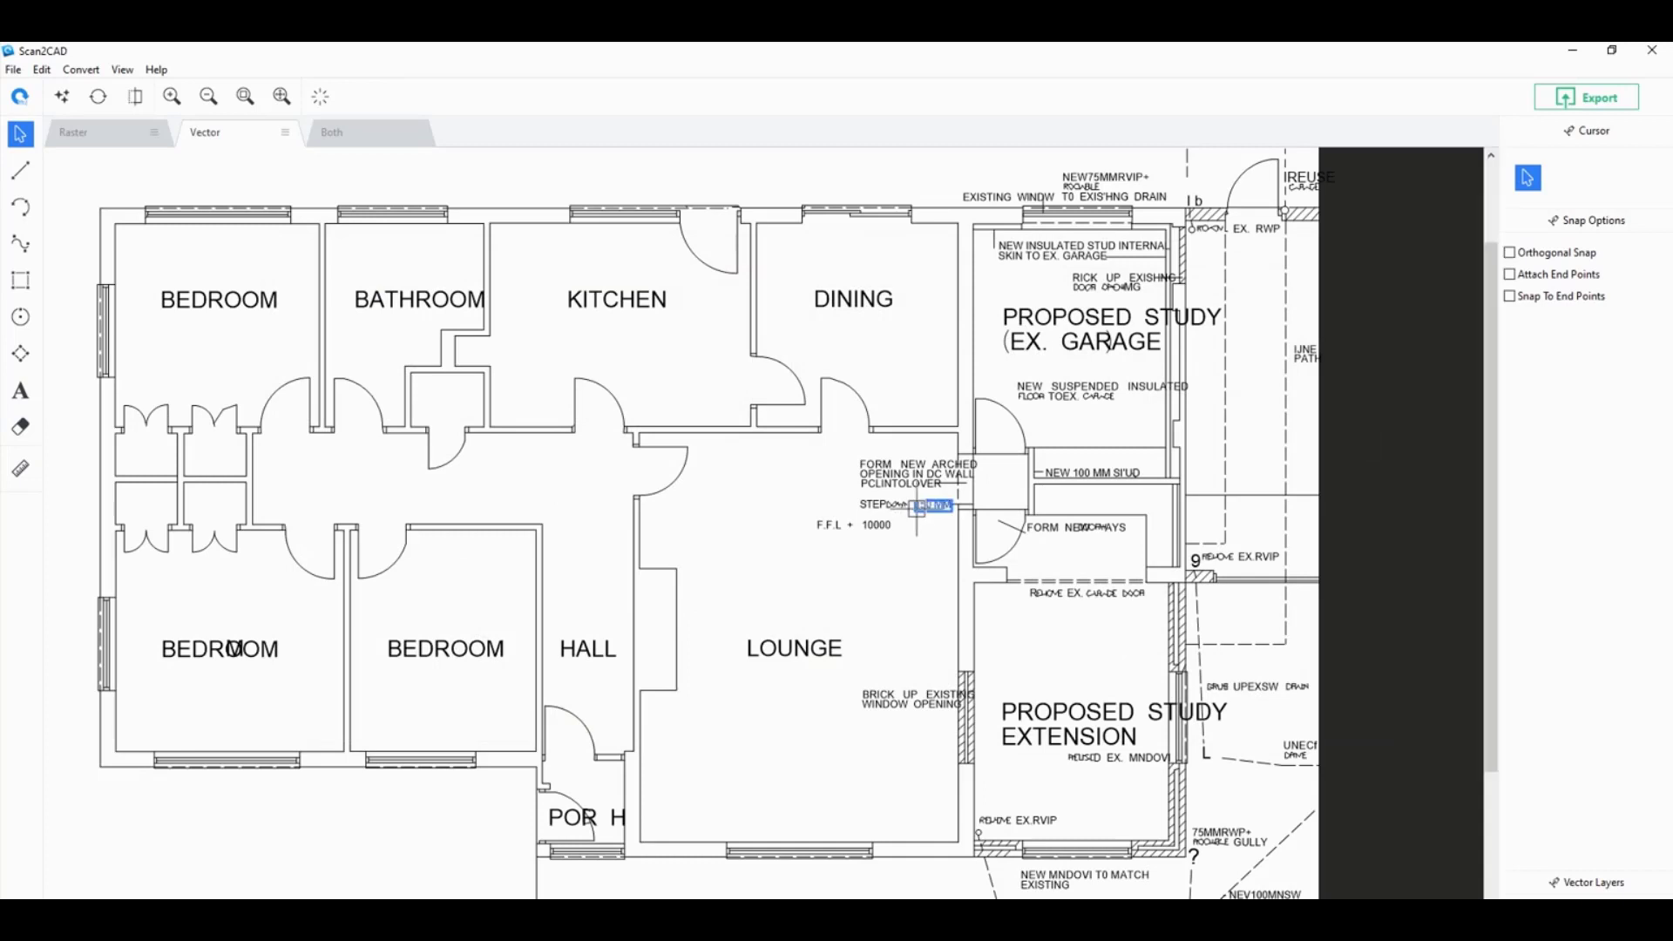
pyautogui.scroll(2, 924, 522)
pyautogui.scroll(1, 934, 550)
pyautogui.scroll(1, 803, 523)
pyautogui.scroll(1, 760, 605)
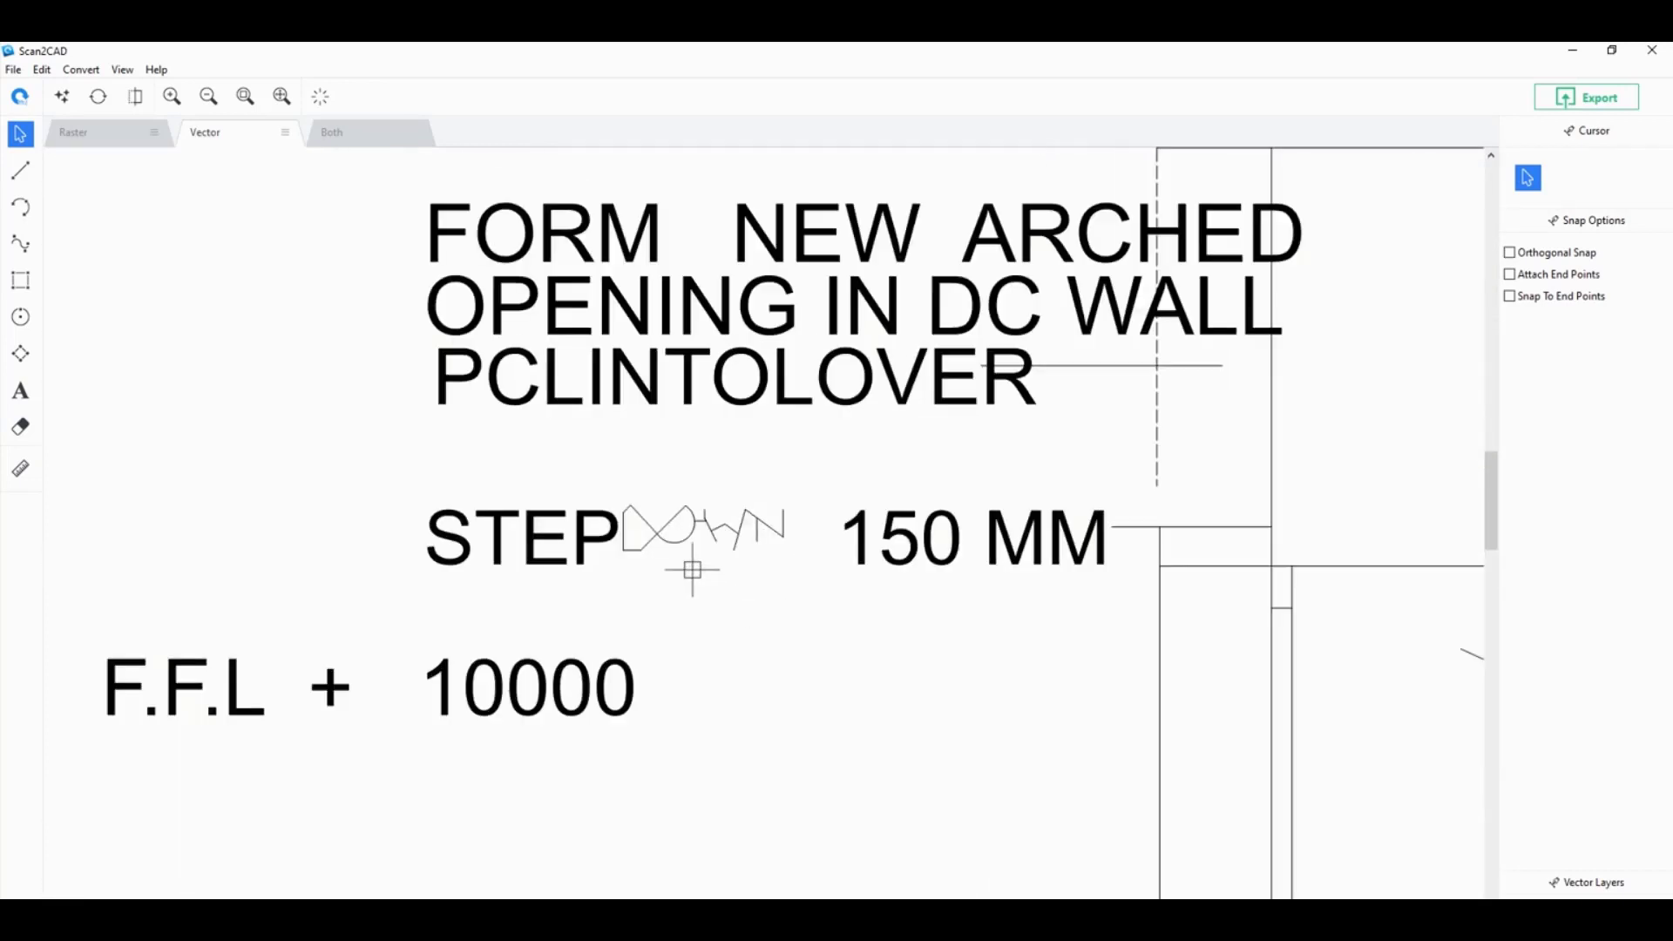
pyautogui.click(351, 139)
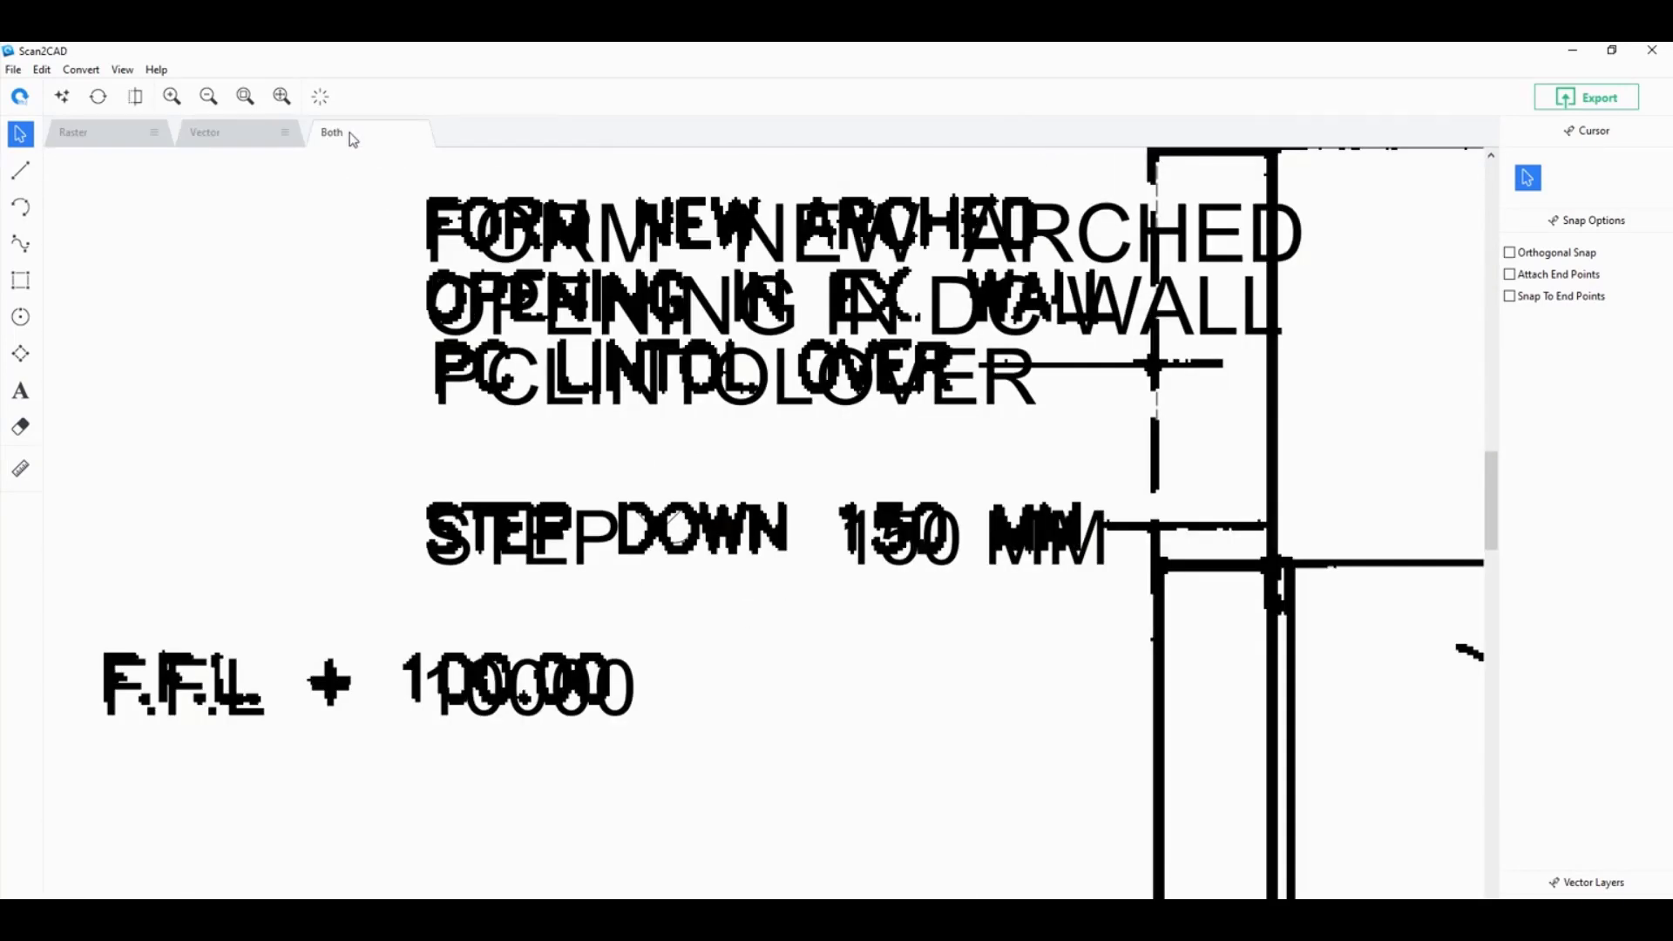
pyautogui.click(317, 97)
pyautogui.click(451, 521)
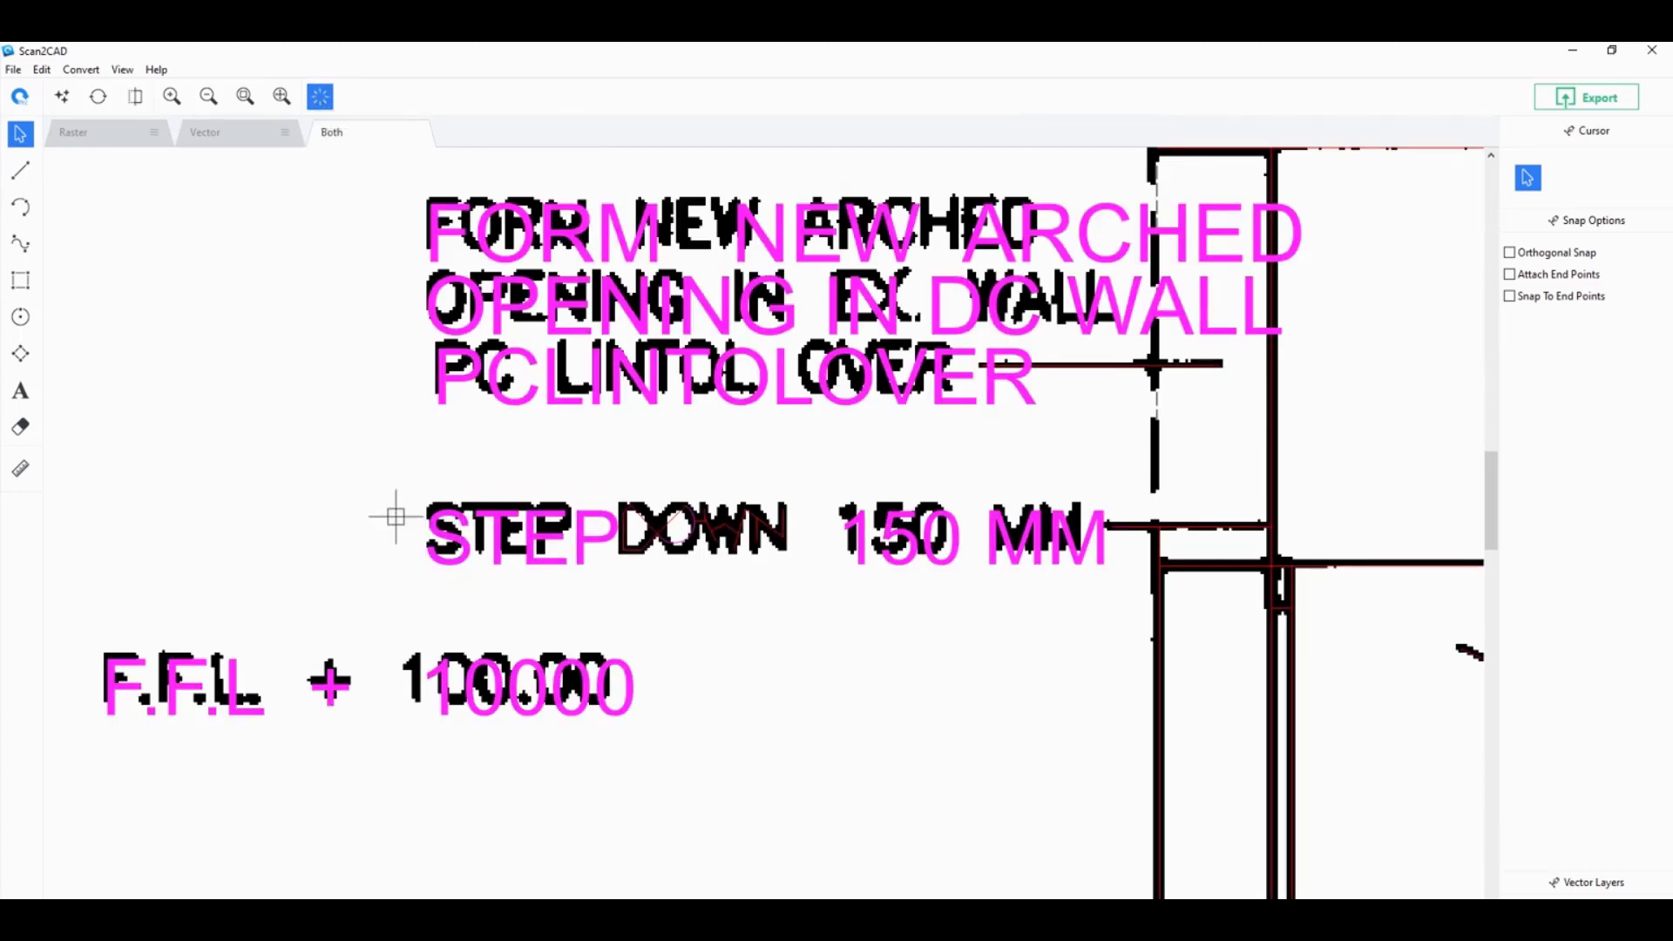
pyautogui.scroll(2, 642, 580)
pyautogui.scroll(-1, 1007, 609)
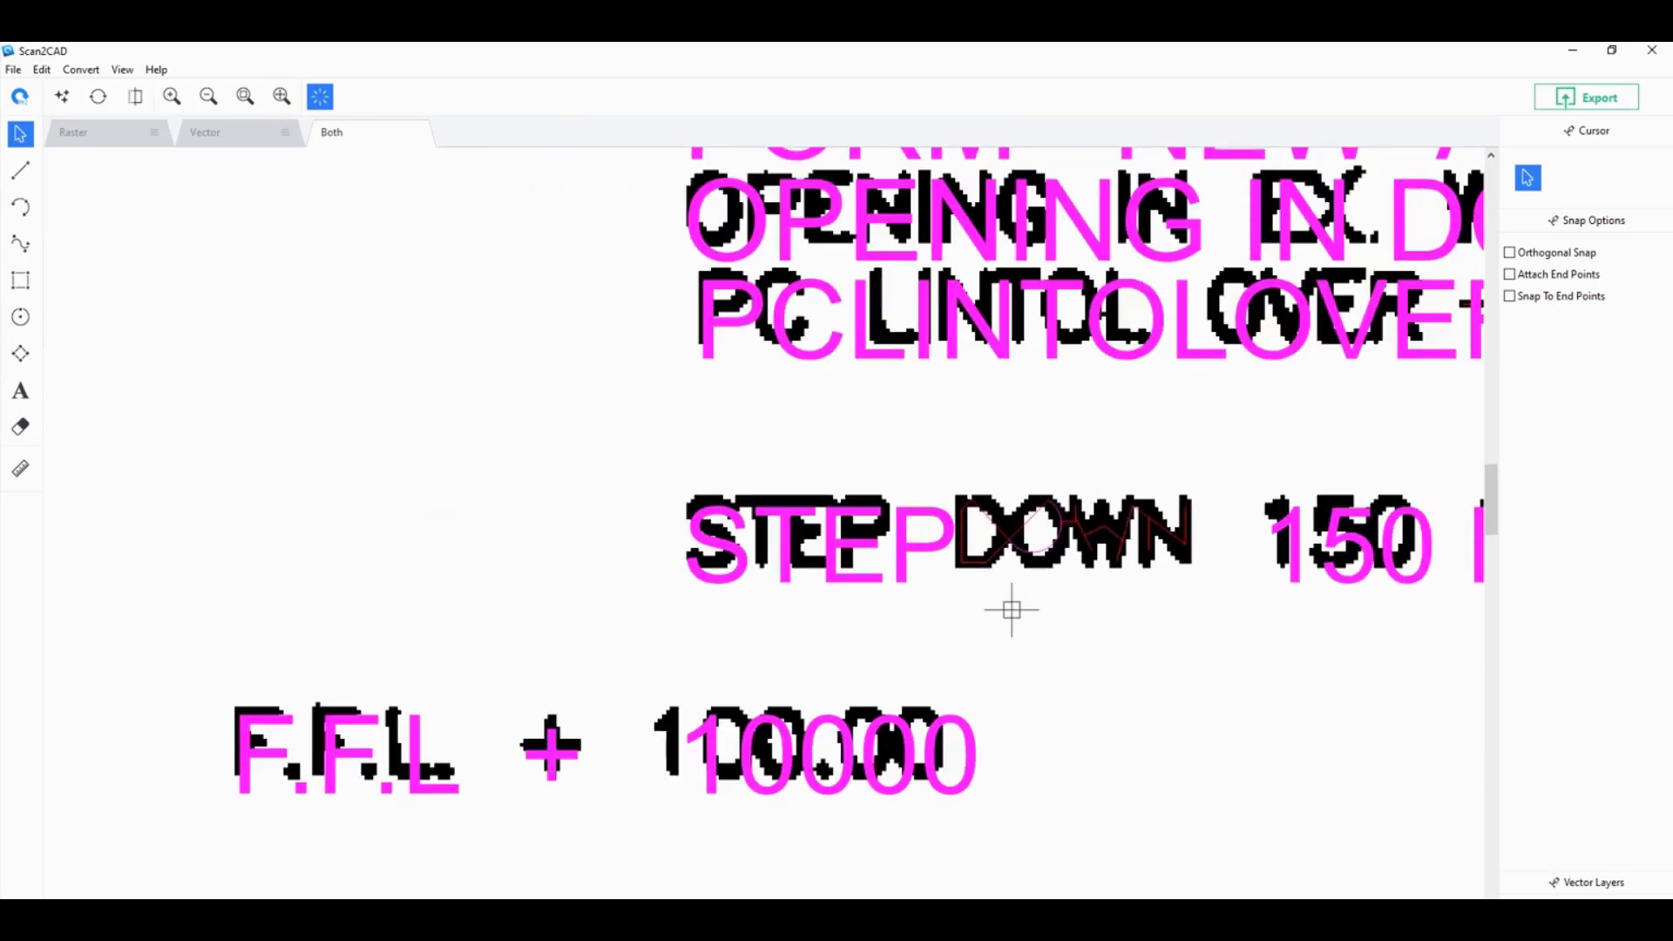
pyautogui.scroll(1, 1138, 603)
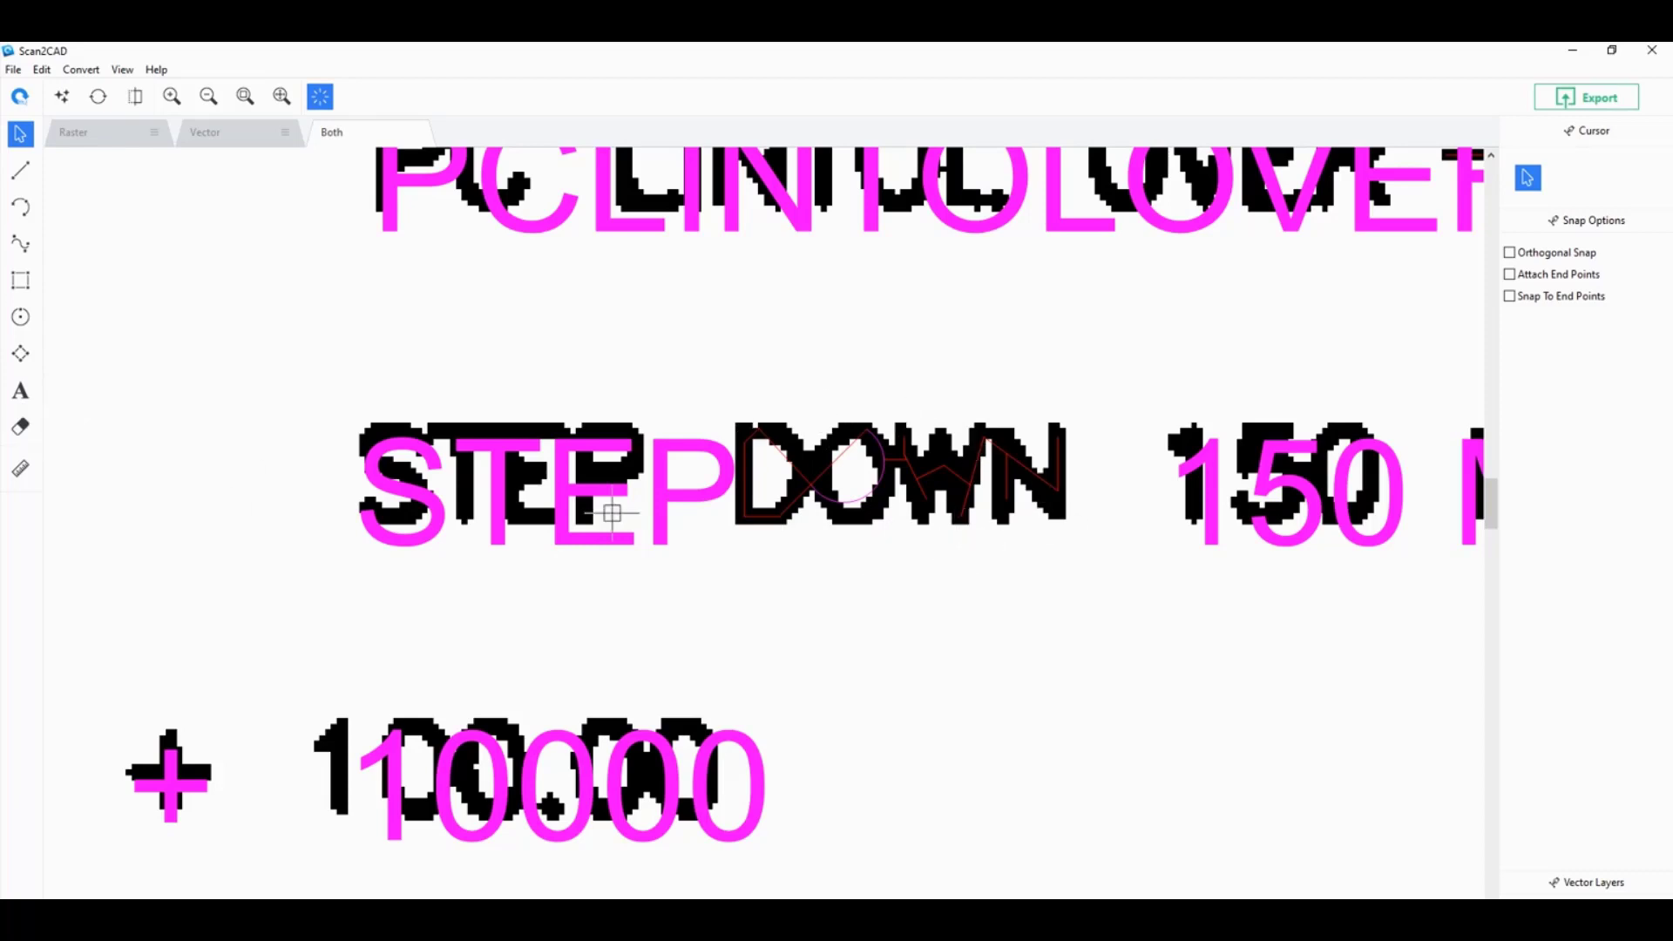
# - Erase the misread vector strokes traced over the scanned word DOWN
pyautogui.click(20, 426)
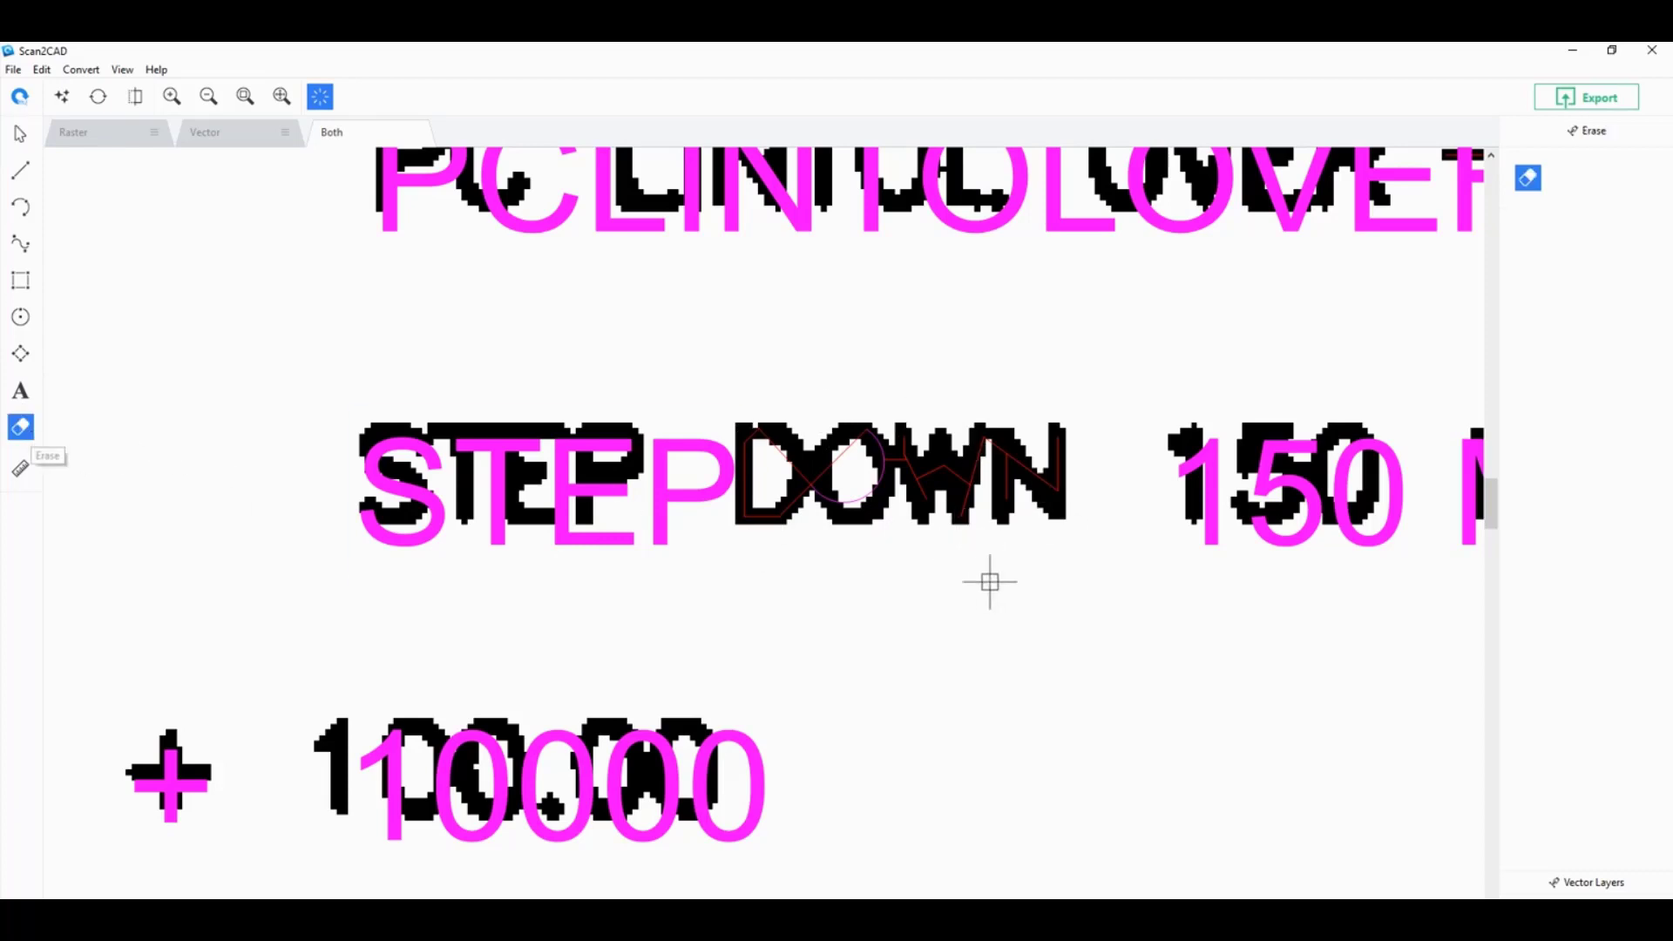
pyautogui.moveTo(1079, 570); pyautogui.dragTo(772, 425)
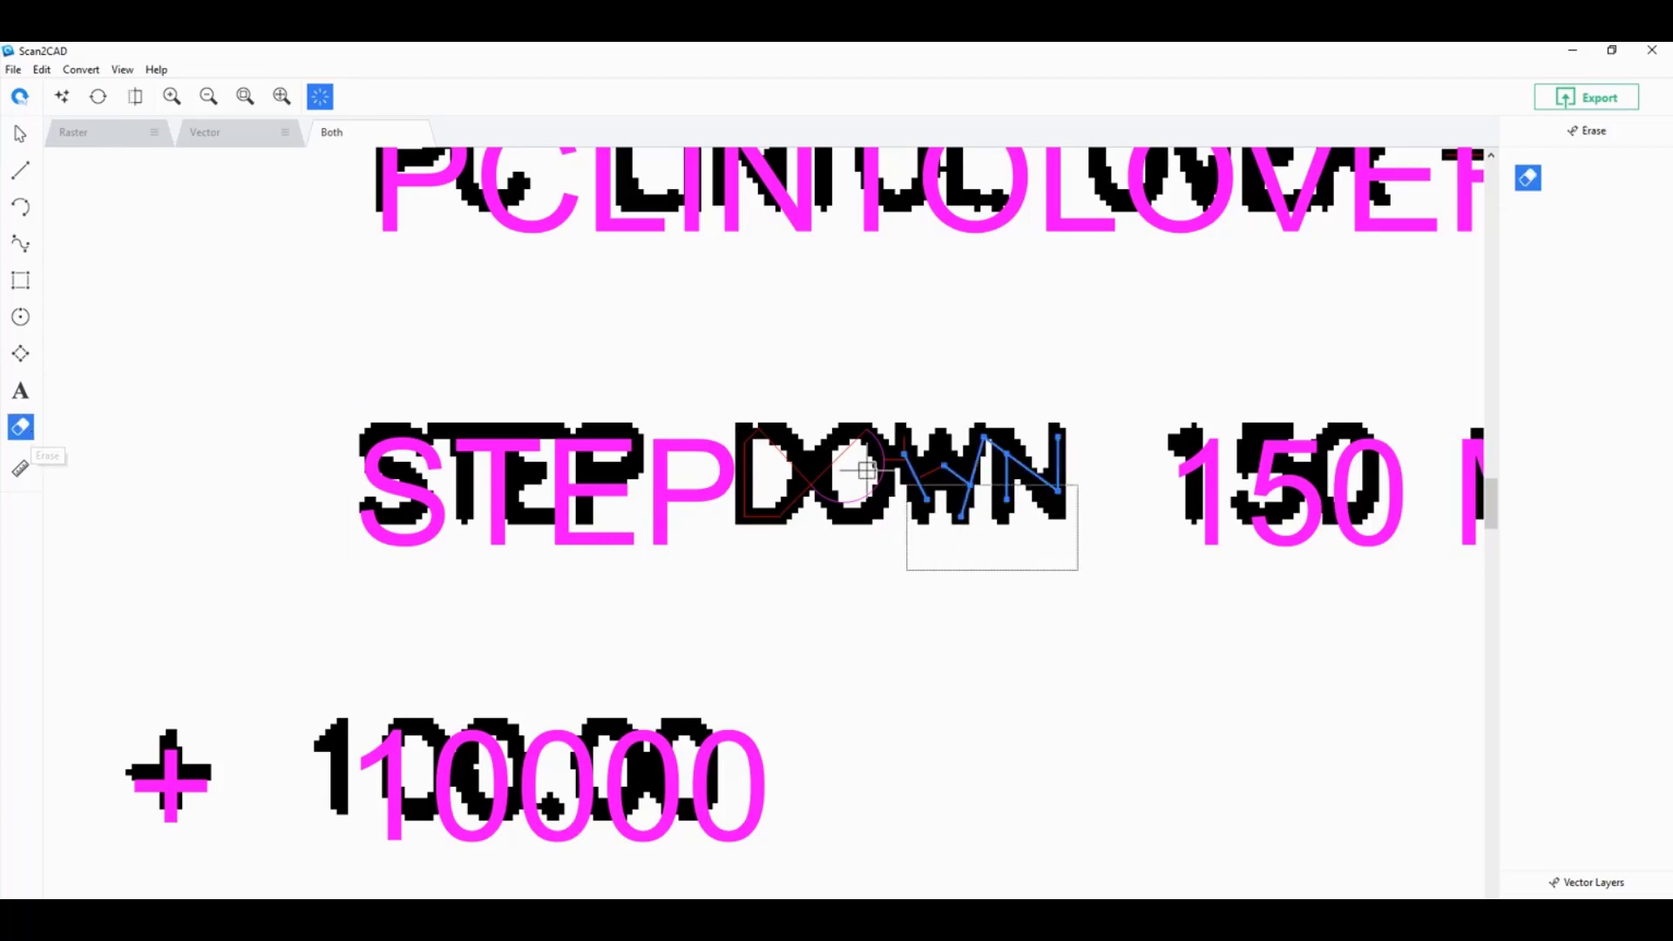
pyautogui.click(740, 418)
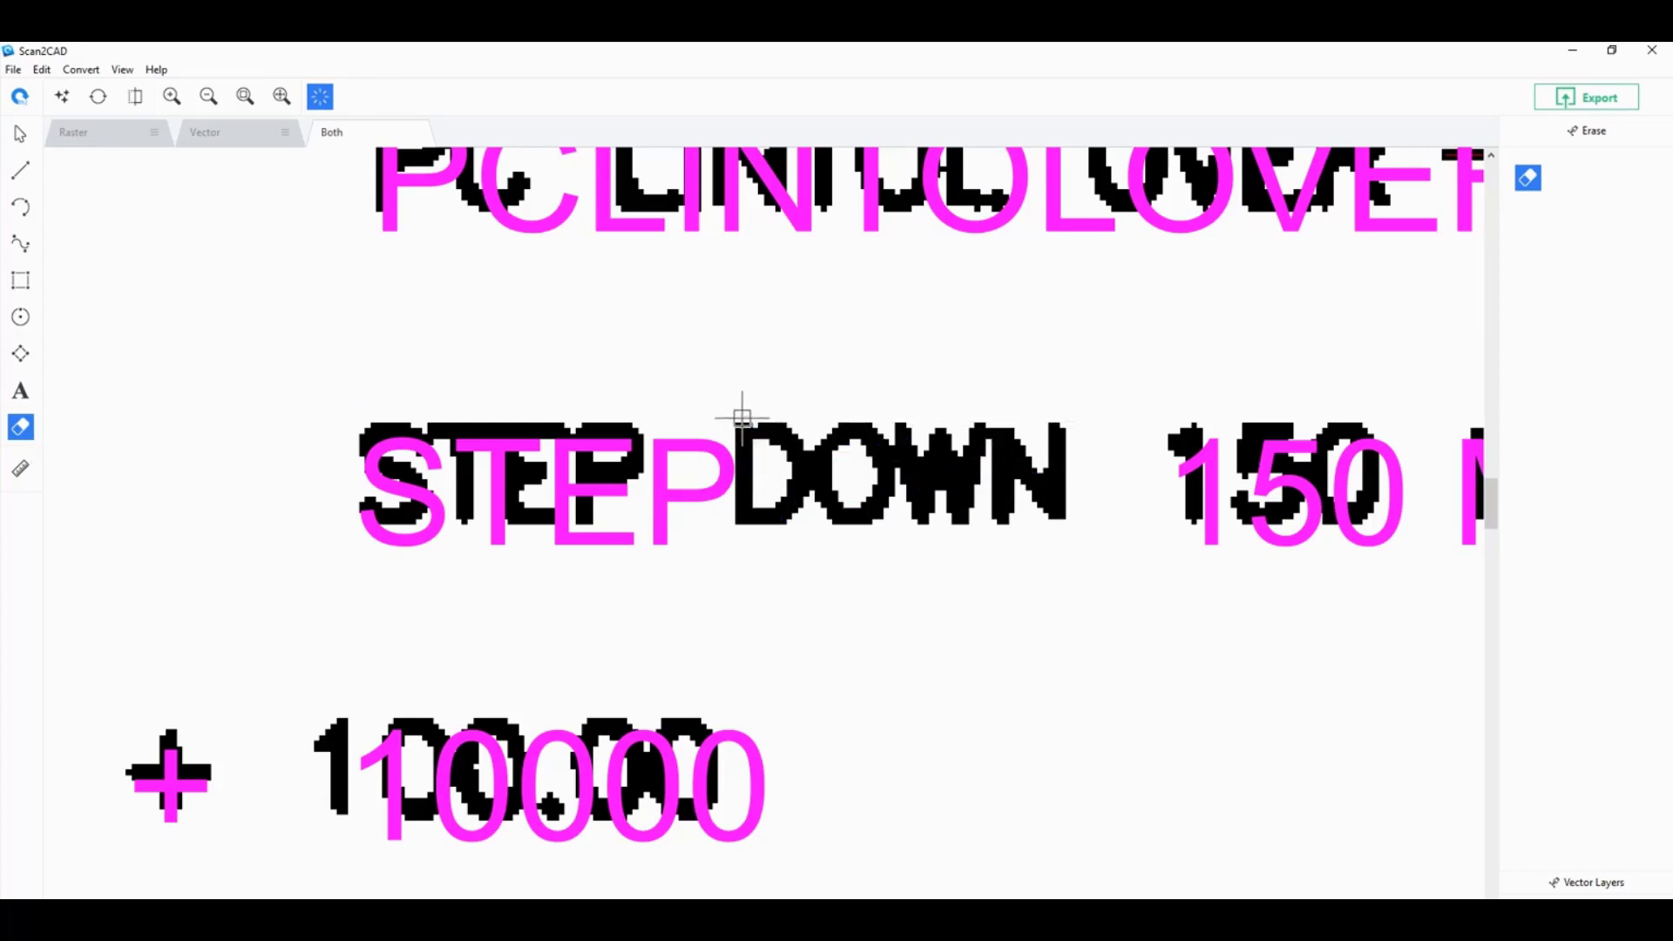
pyautogui.click(20, 391)
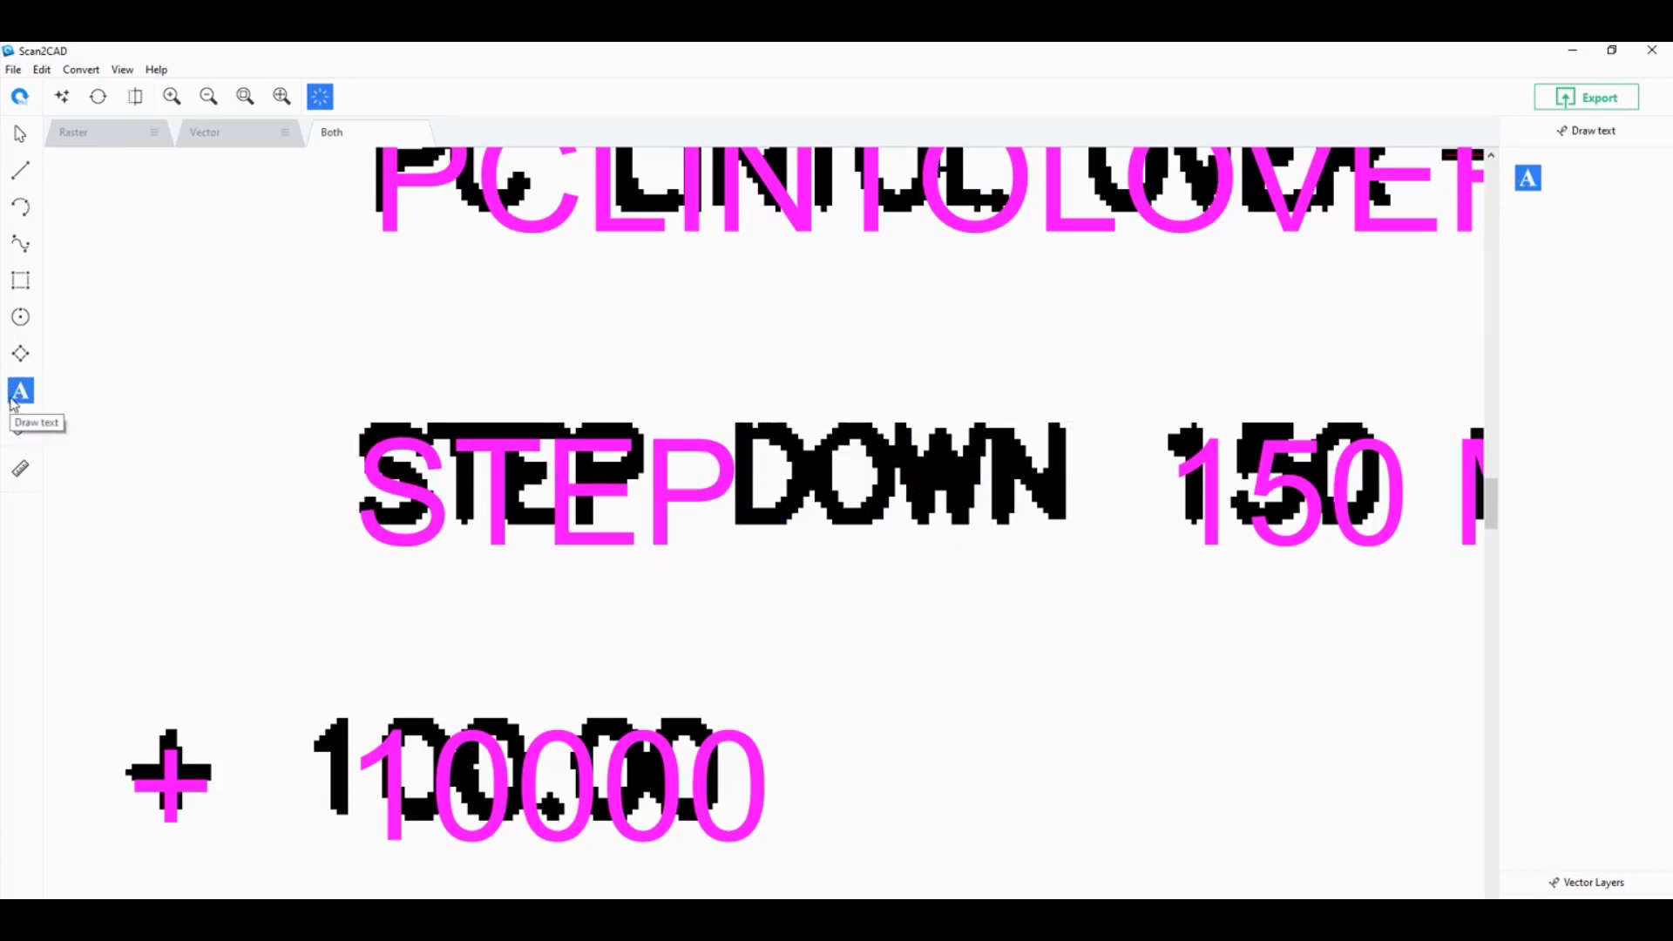
pyautogui.click(20, 134)
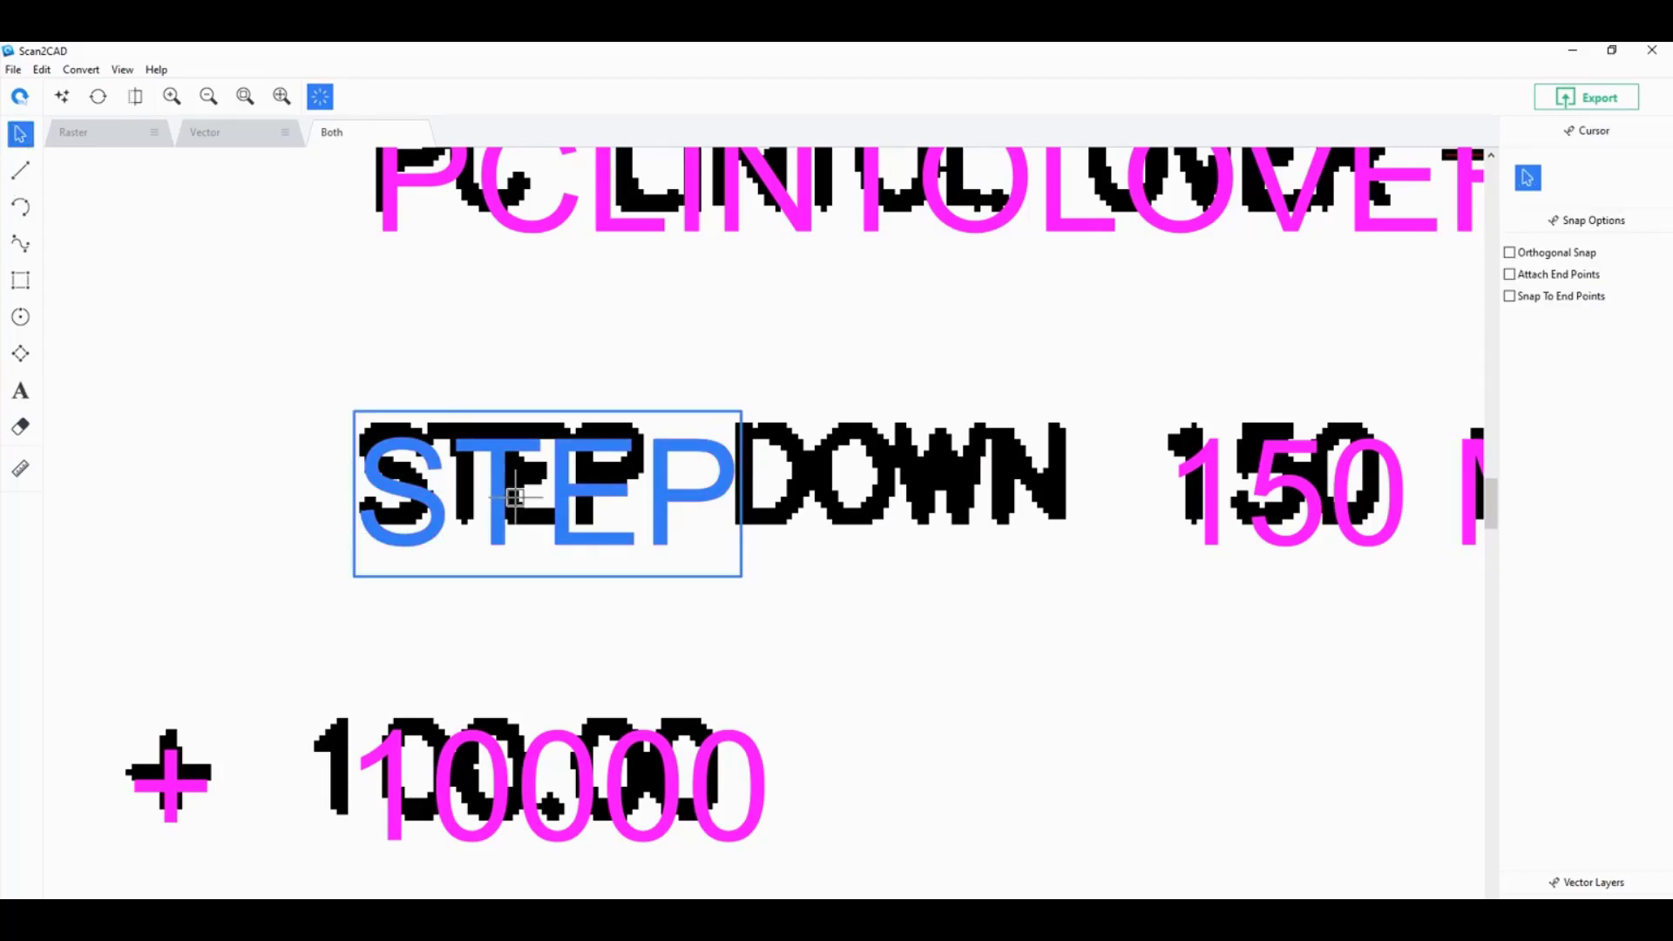
pyautogui.click(687, 504)
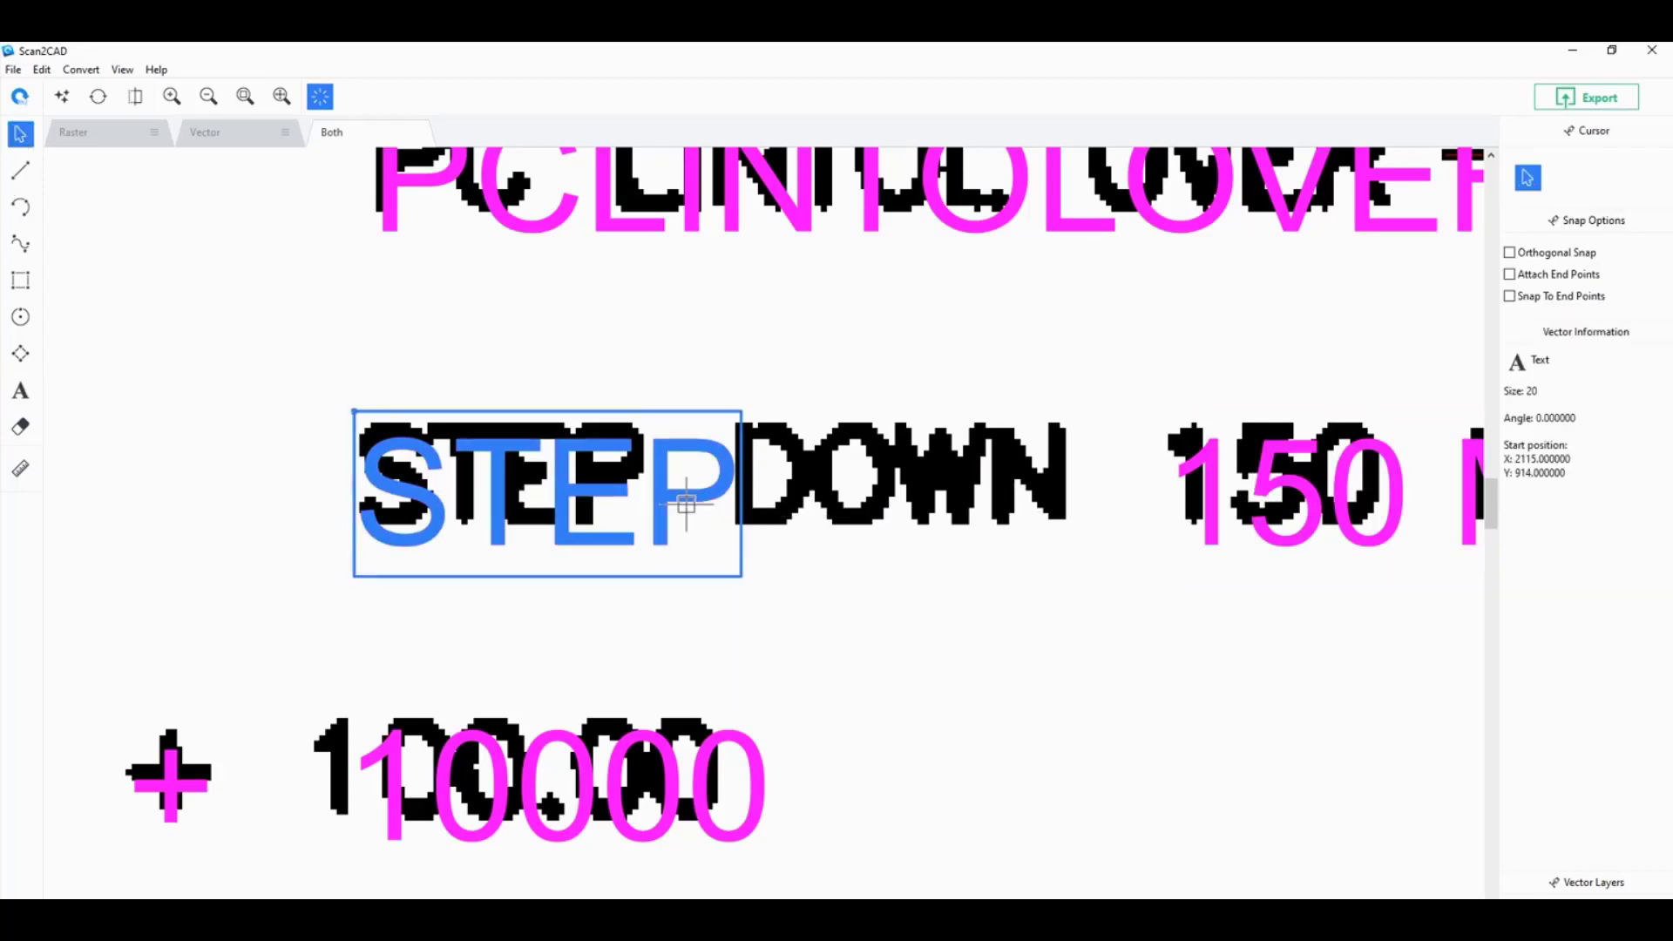
pyautogui.keyDown('shift'); pyautogui.click(1320, 484); pyautogui.keyUp('shift')
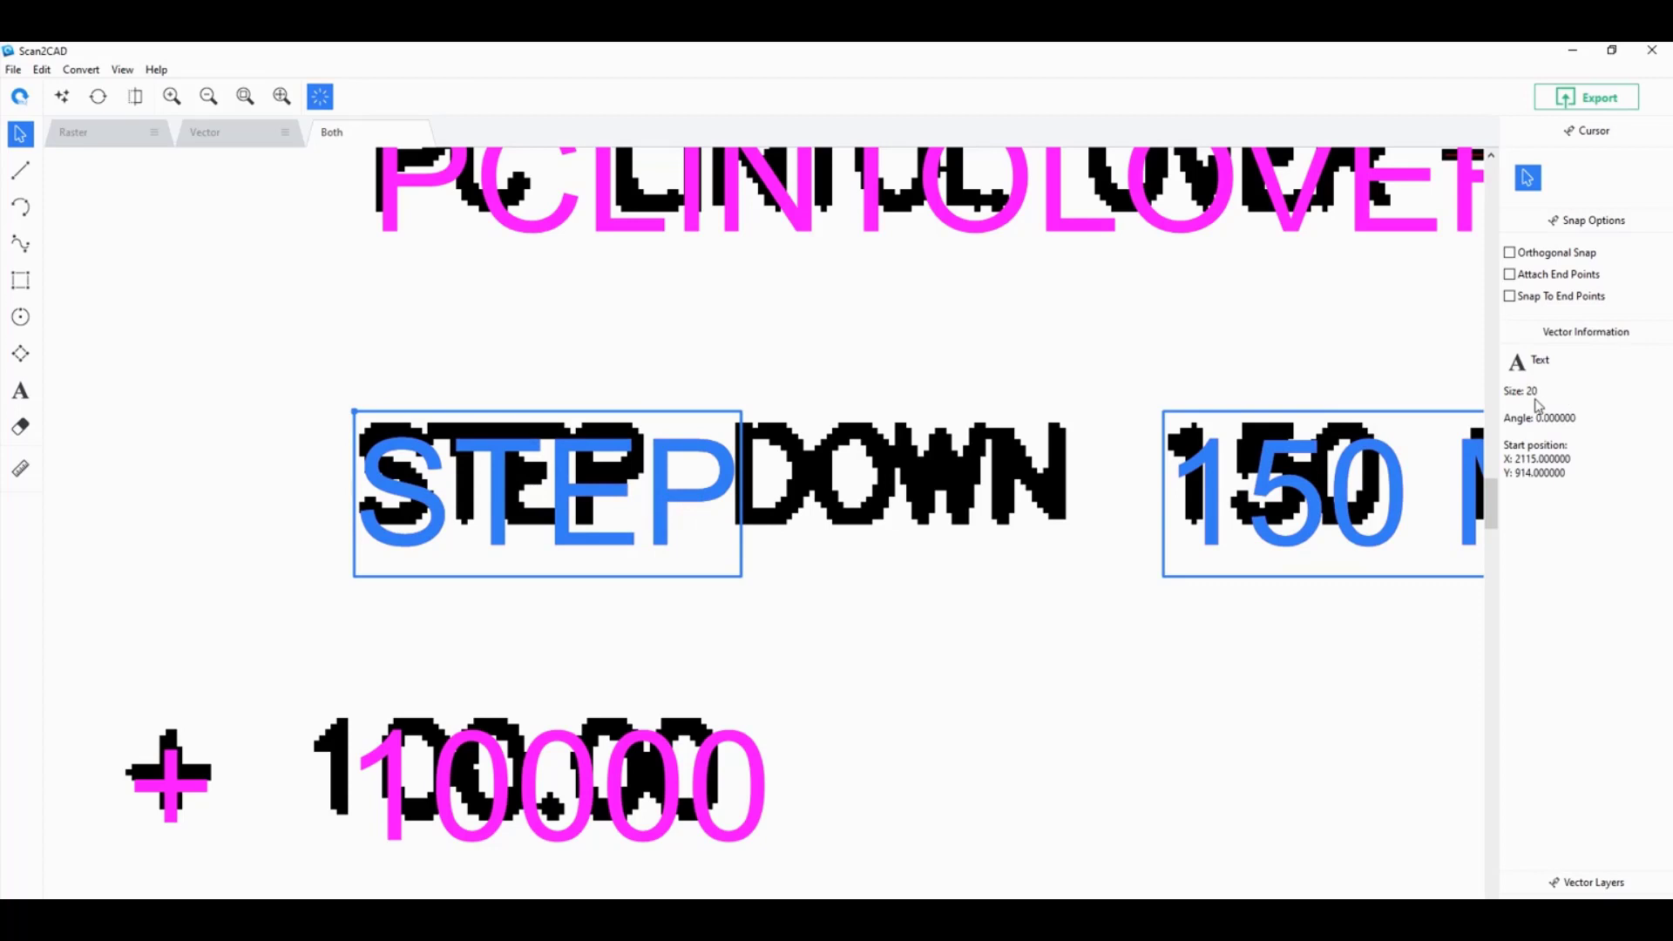
pyautogui.click(1040, 606)
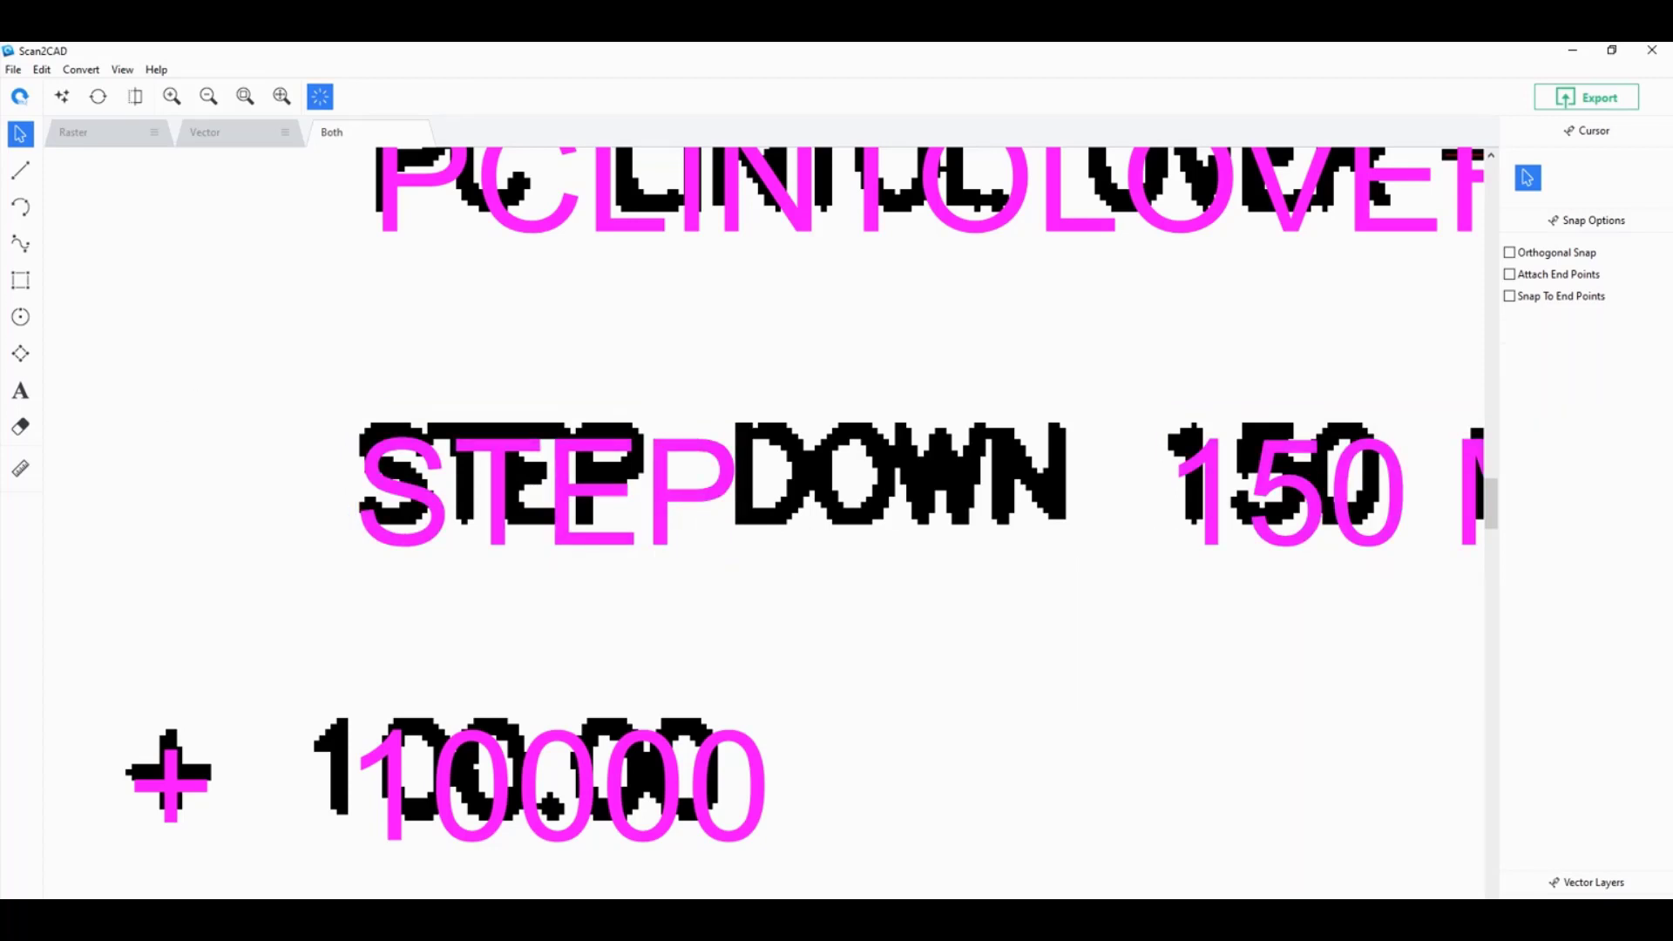
# - Create a size-20 text object reading DOWN below STEP DOWN
pyautogui.click(22, 393)
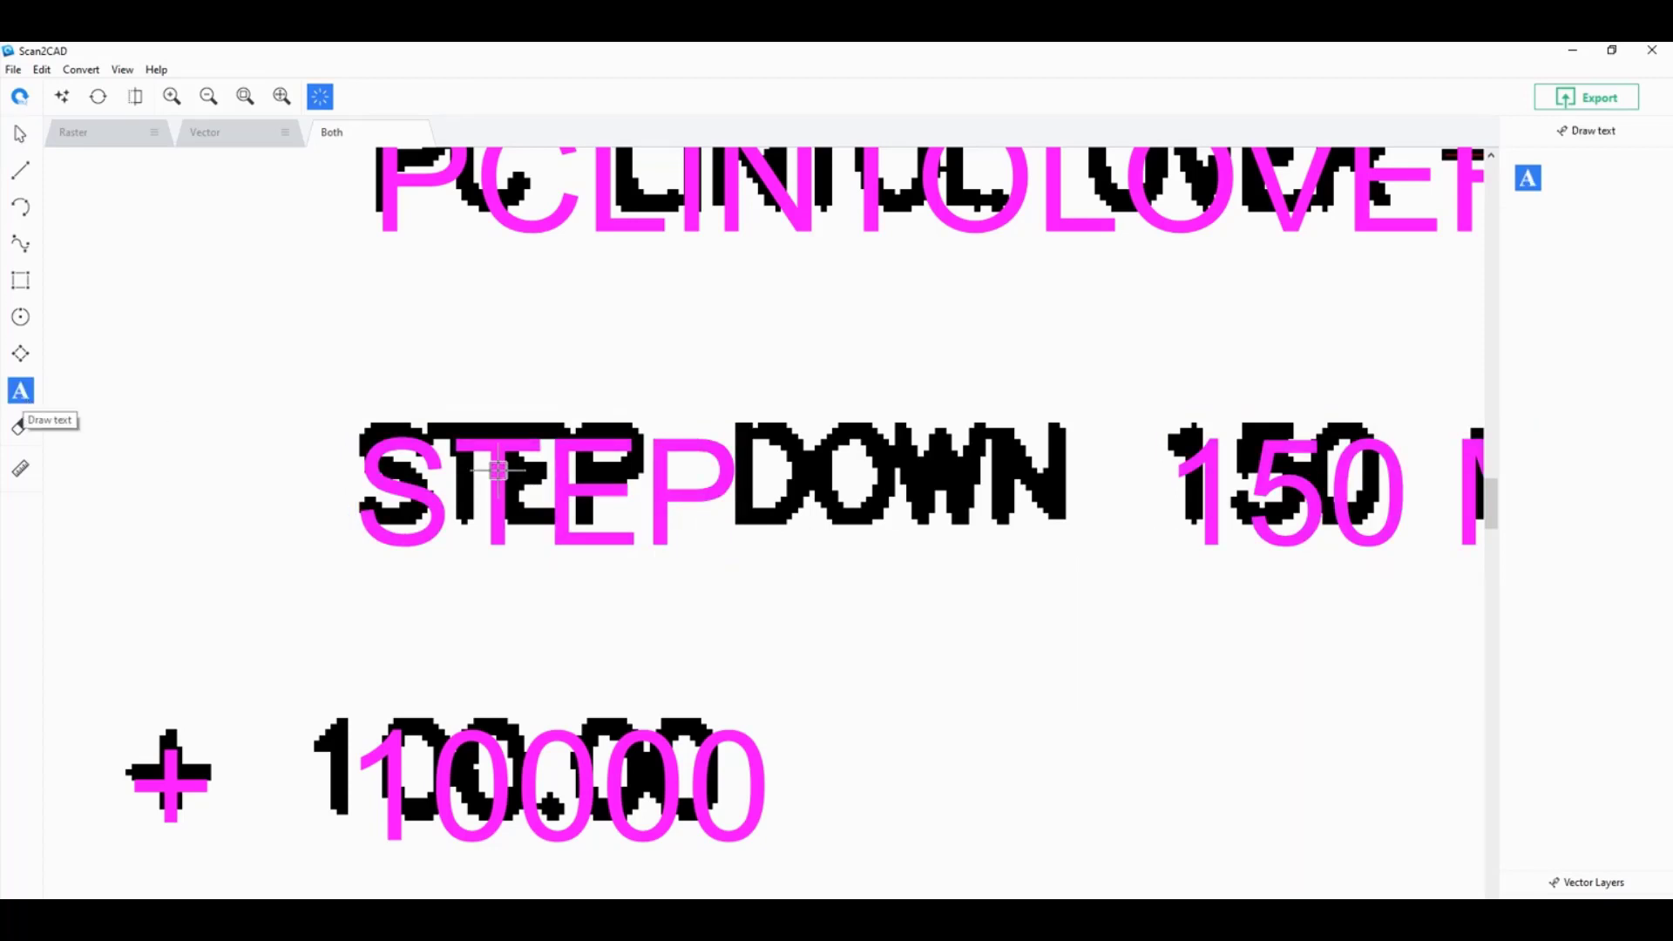
pyautogui.click(792, 491)
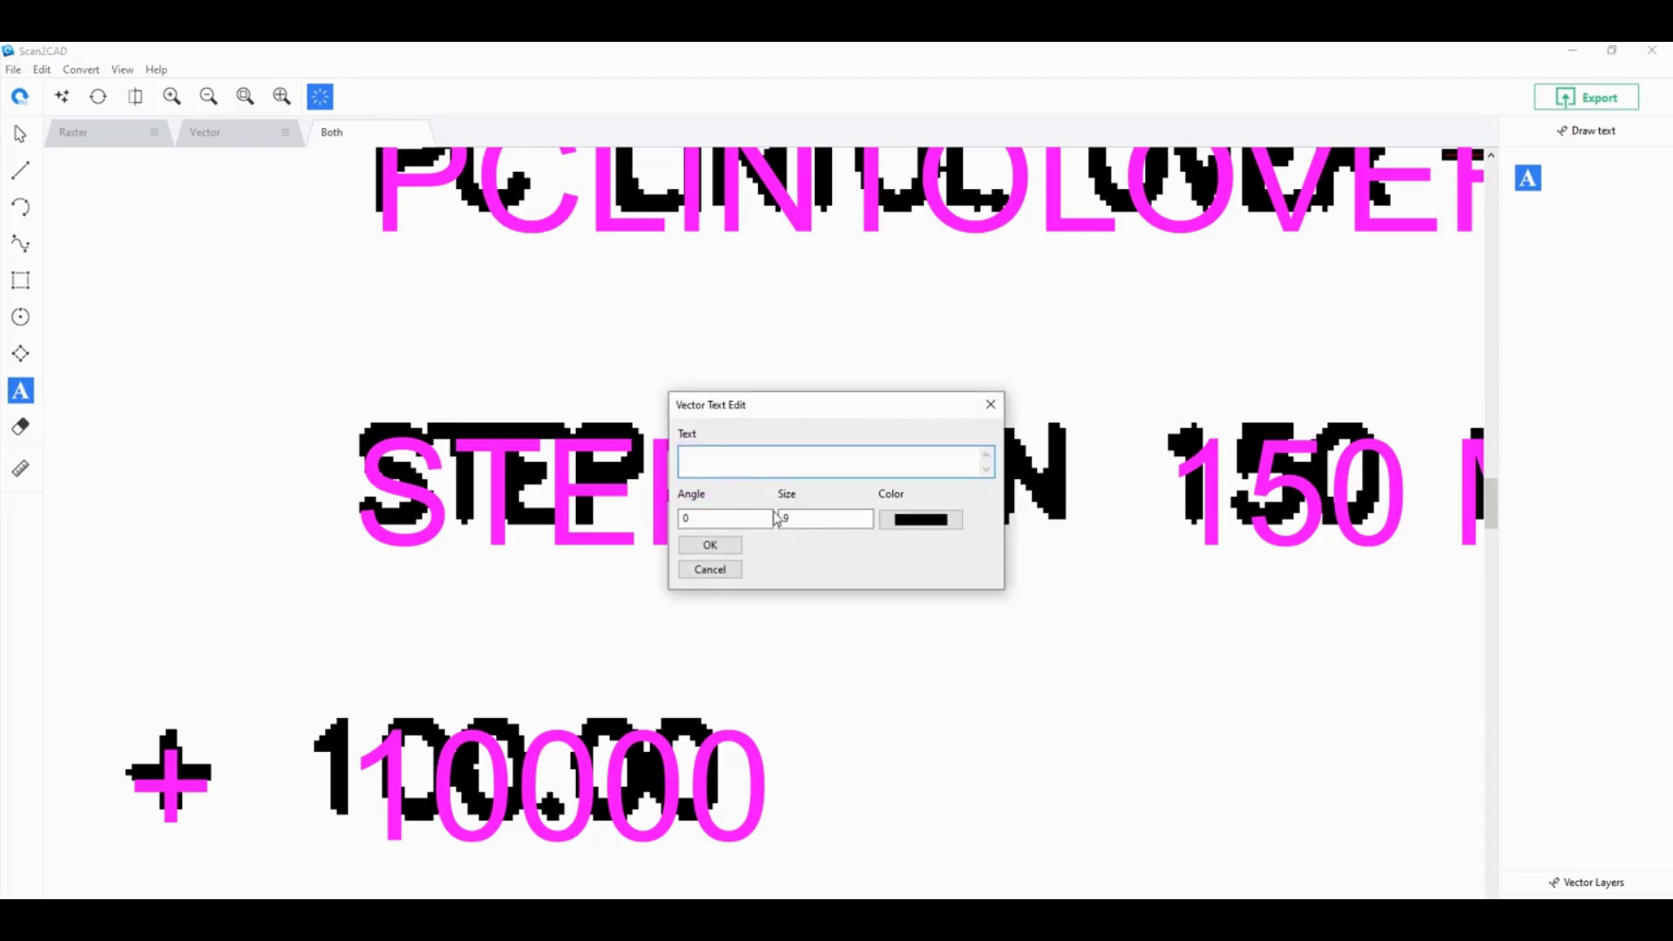
pyautogui.doubleClick(784, 520)
pyautogui.write('20')
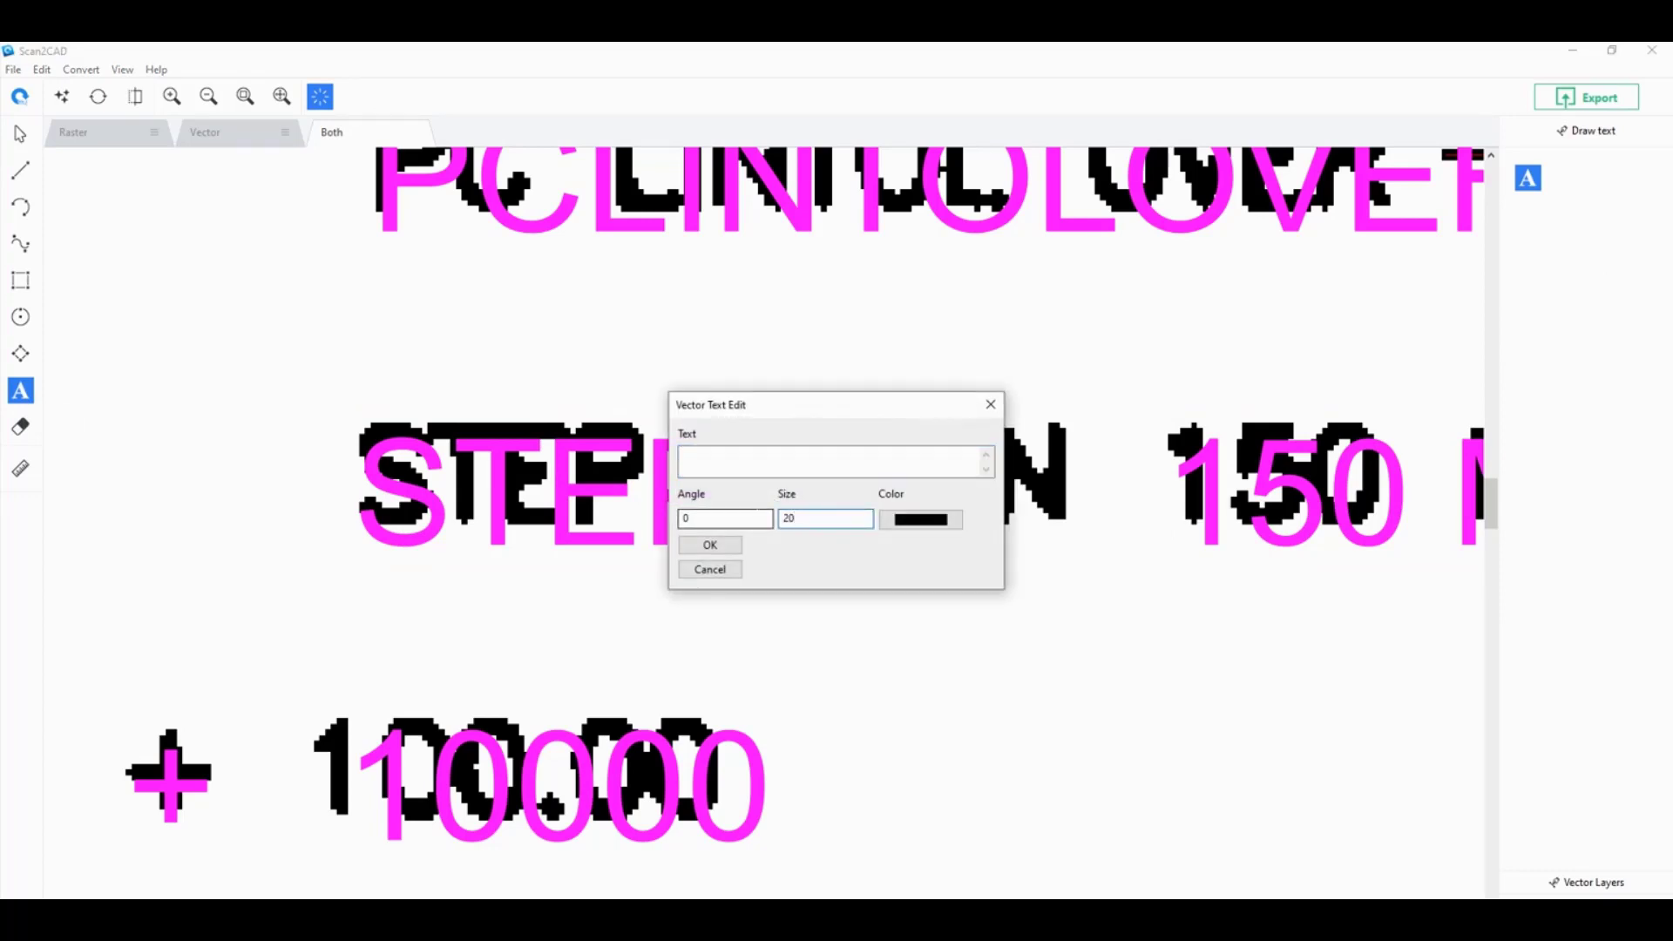
pyautogui.click(785, 461)
pyautogui.write('DOWN')
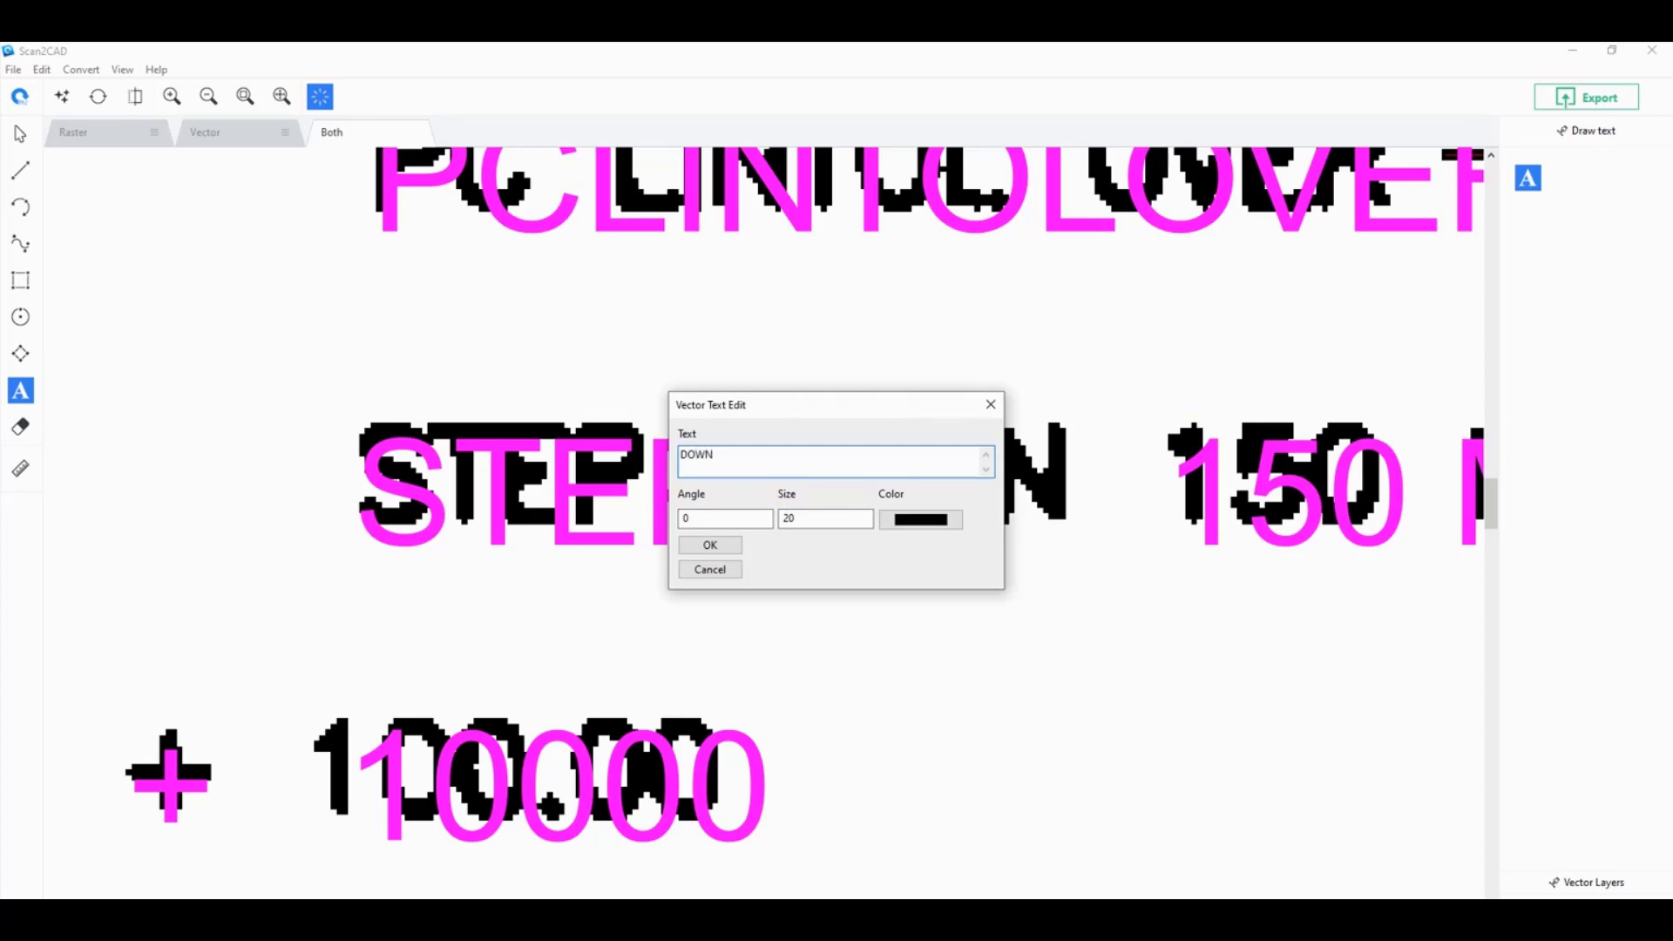
pyautogui.click(727, 545)
# - Move the new DOWN text over the scanned word DOWN
pyautogui.click(22, 134)
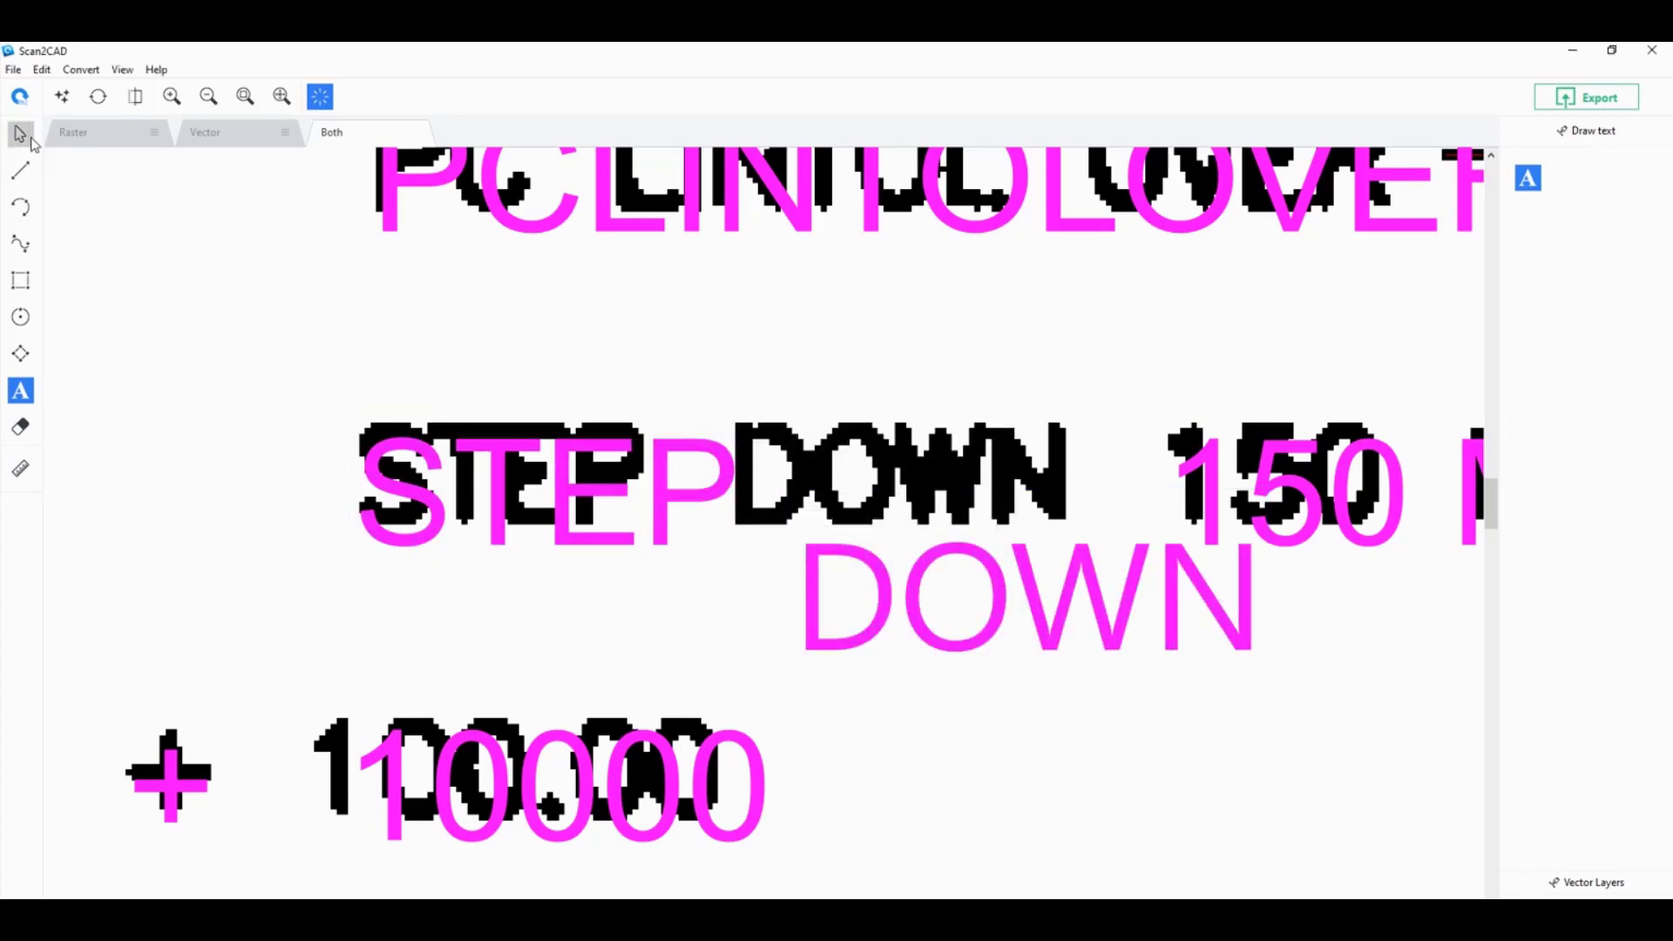
pyautogui.click(792, 564)
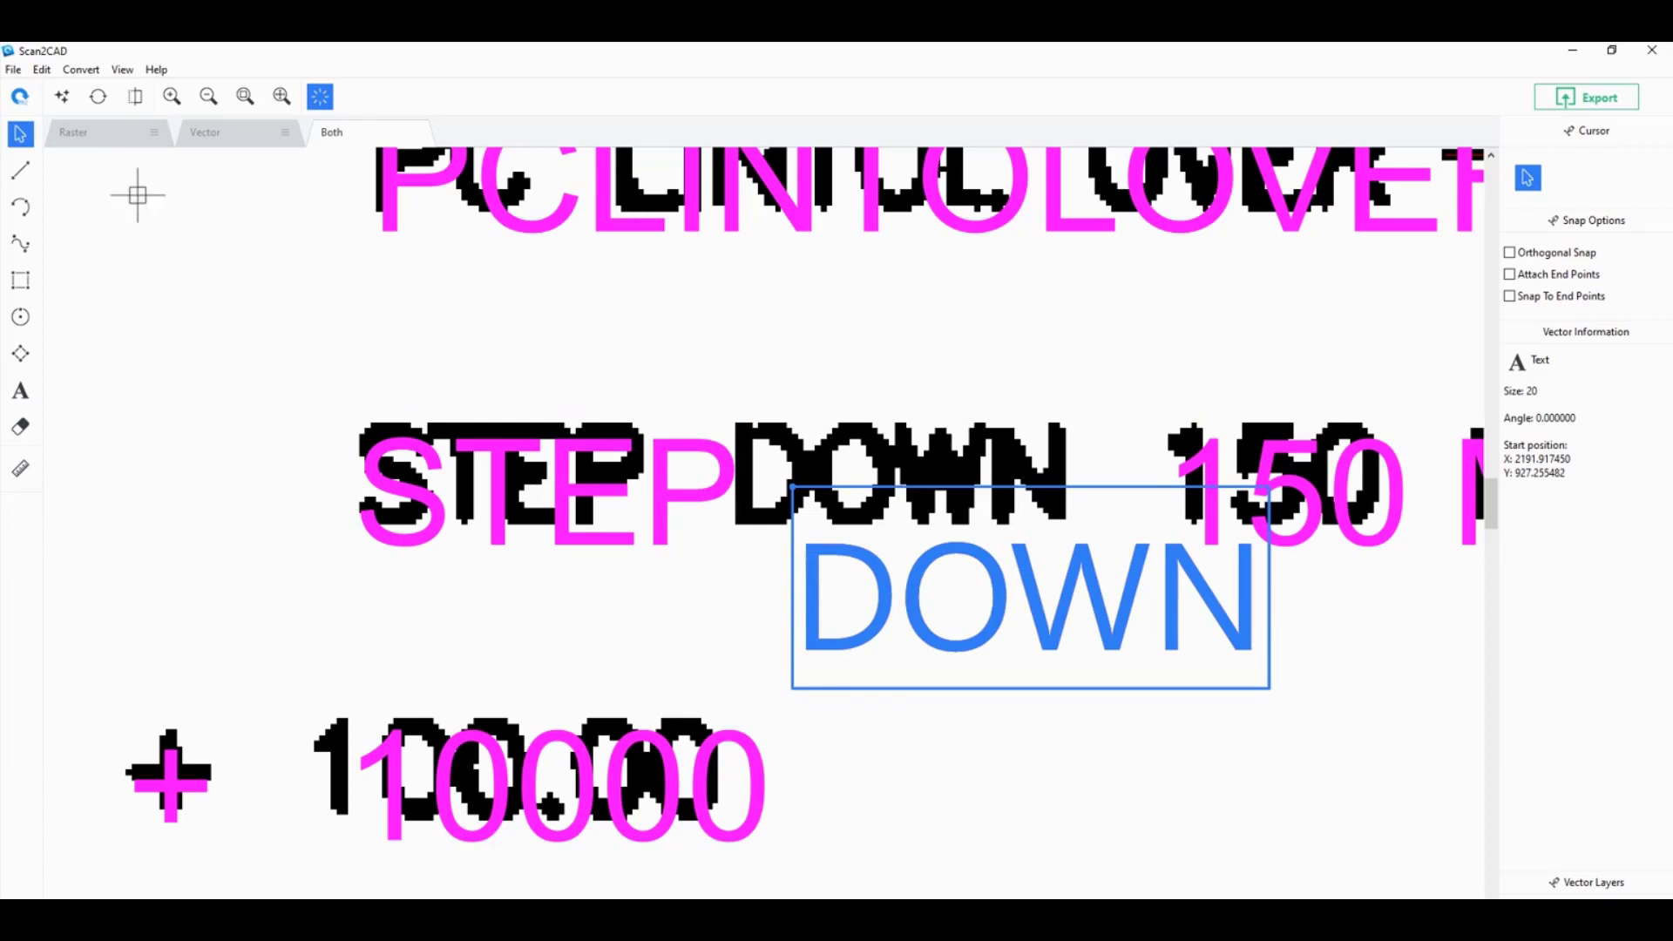
pyautogui.moveTo(784, 504); pyautogui.dragTo(729, 388)
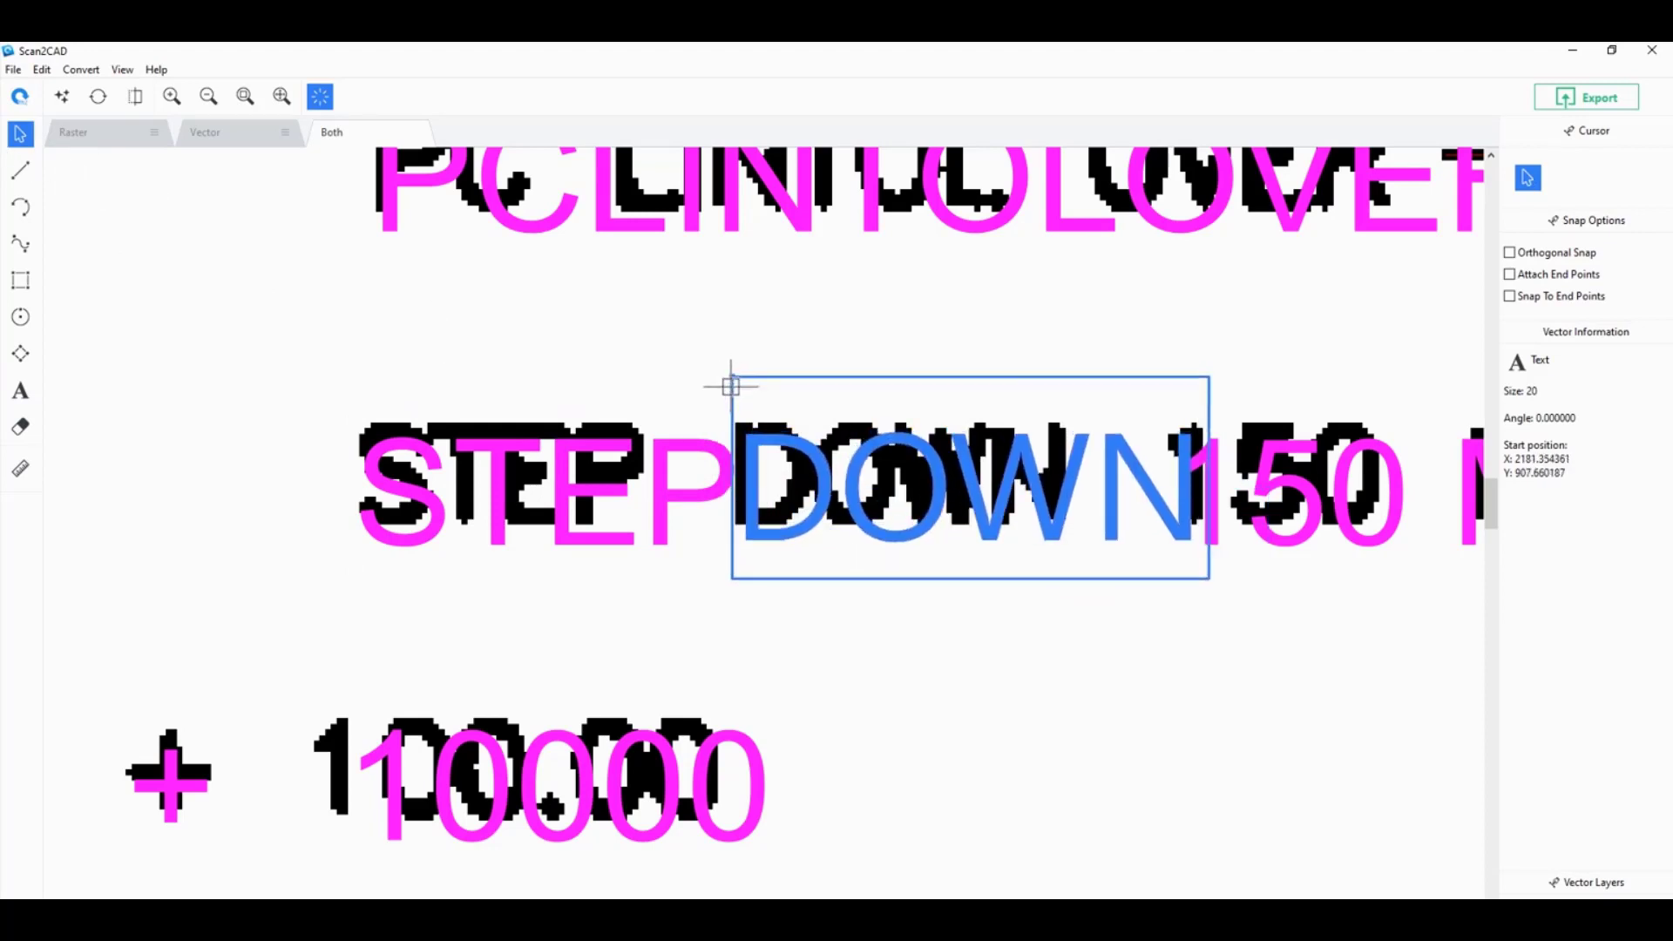
pyautogui.scroll(-3, 803, 580)
pyautogui.scroll(-1, 803, 580)
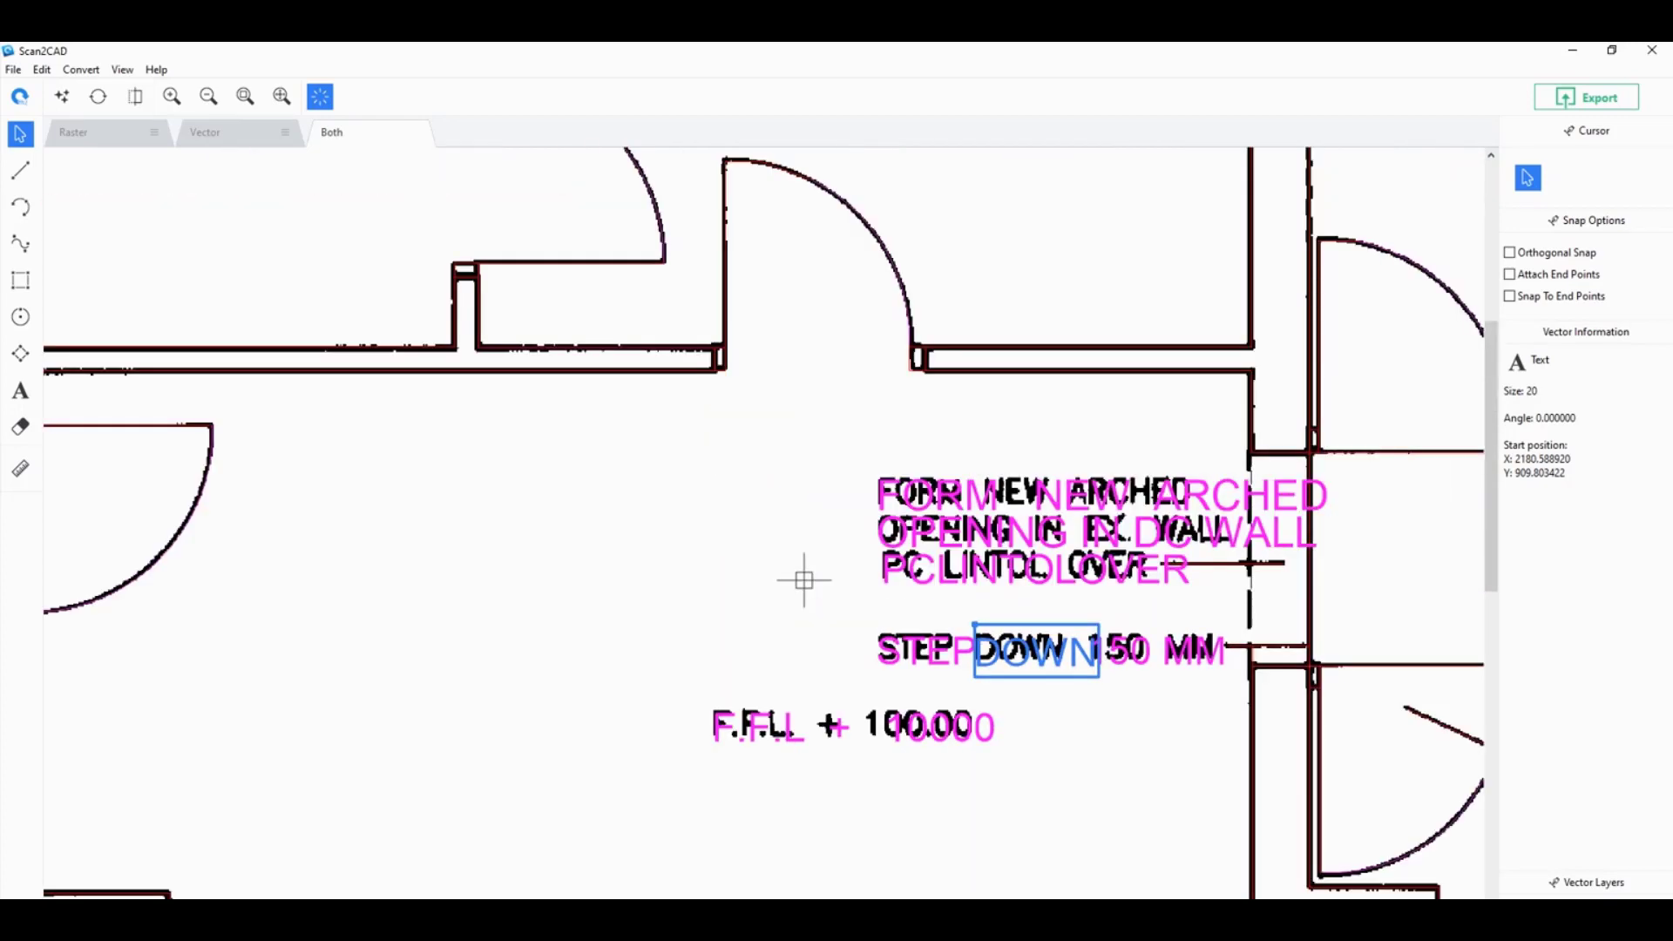
pyautogui.scroll(-2, 803, 580)
# - Show only the vector layer of the floor plan
pyautogui.click(242, 136)
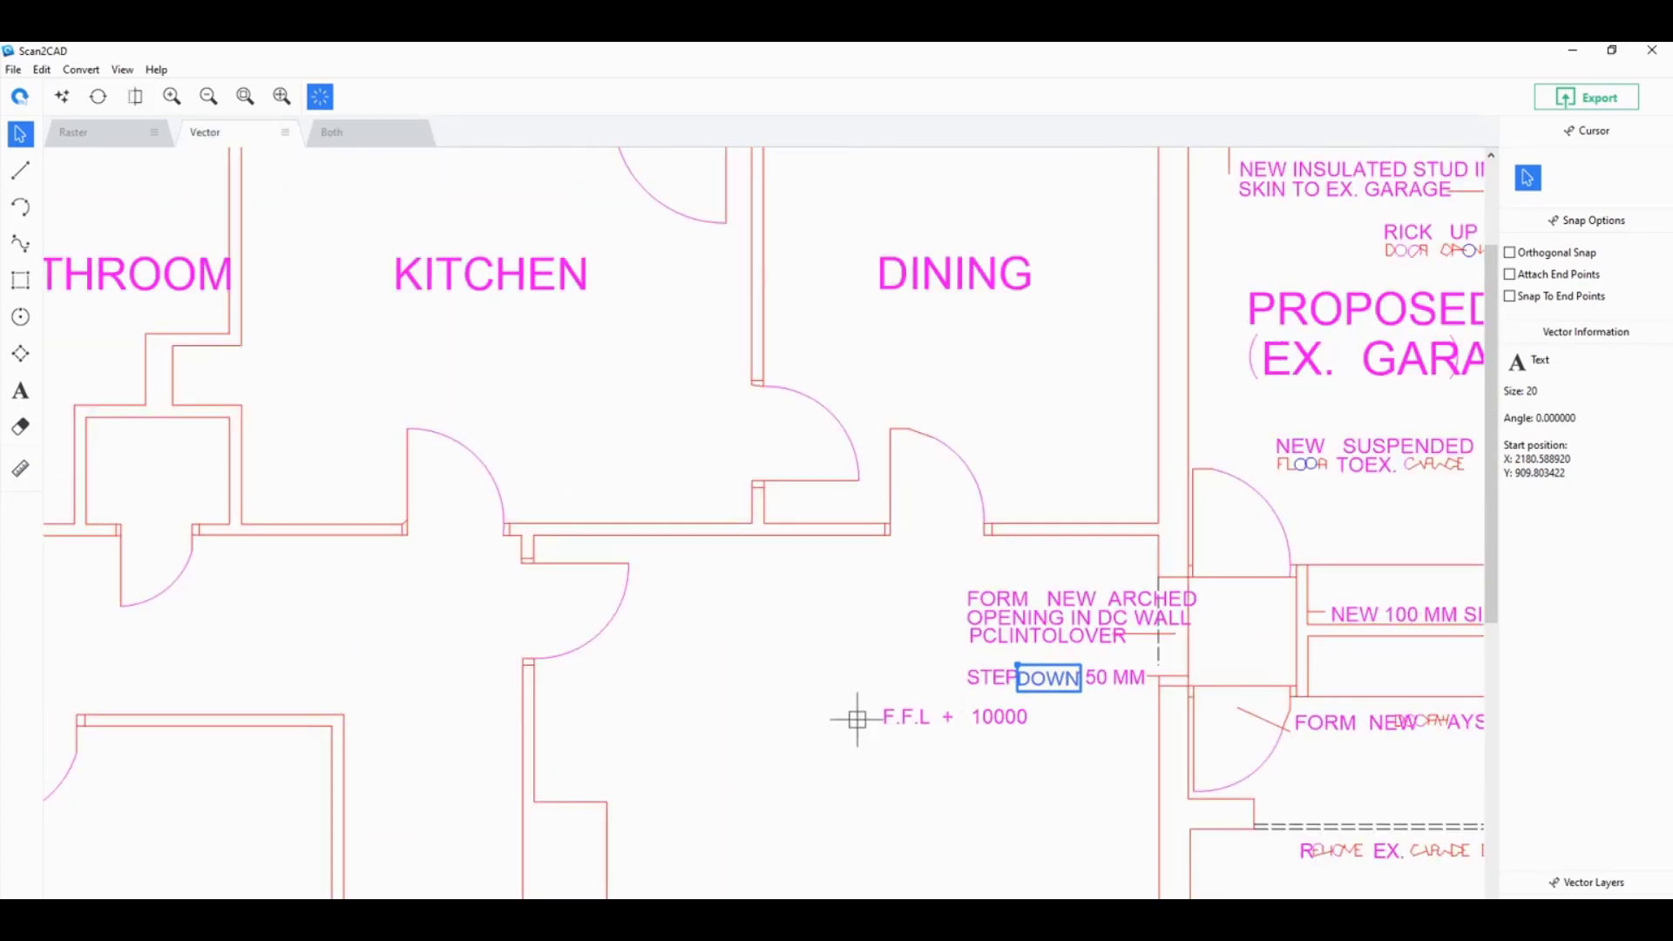
pyautogui.scroll(-2, 728, 644)
pyautogui.scroll(-1, 1160, 699)
pyautogui.scroll(2, 1077, 610)
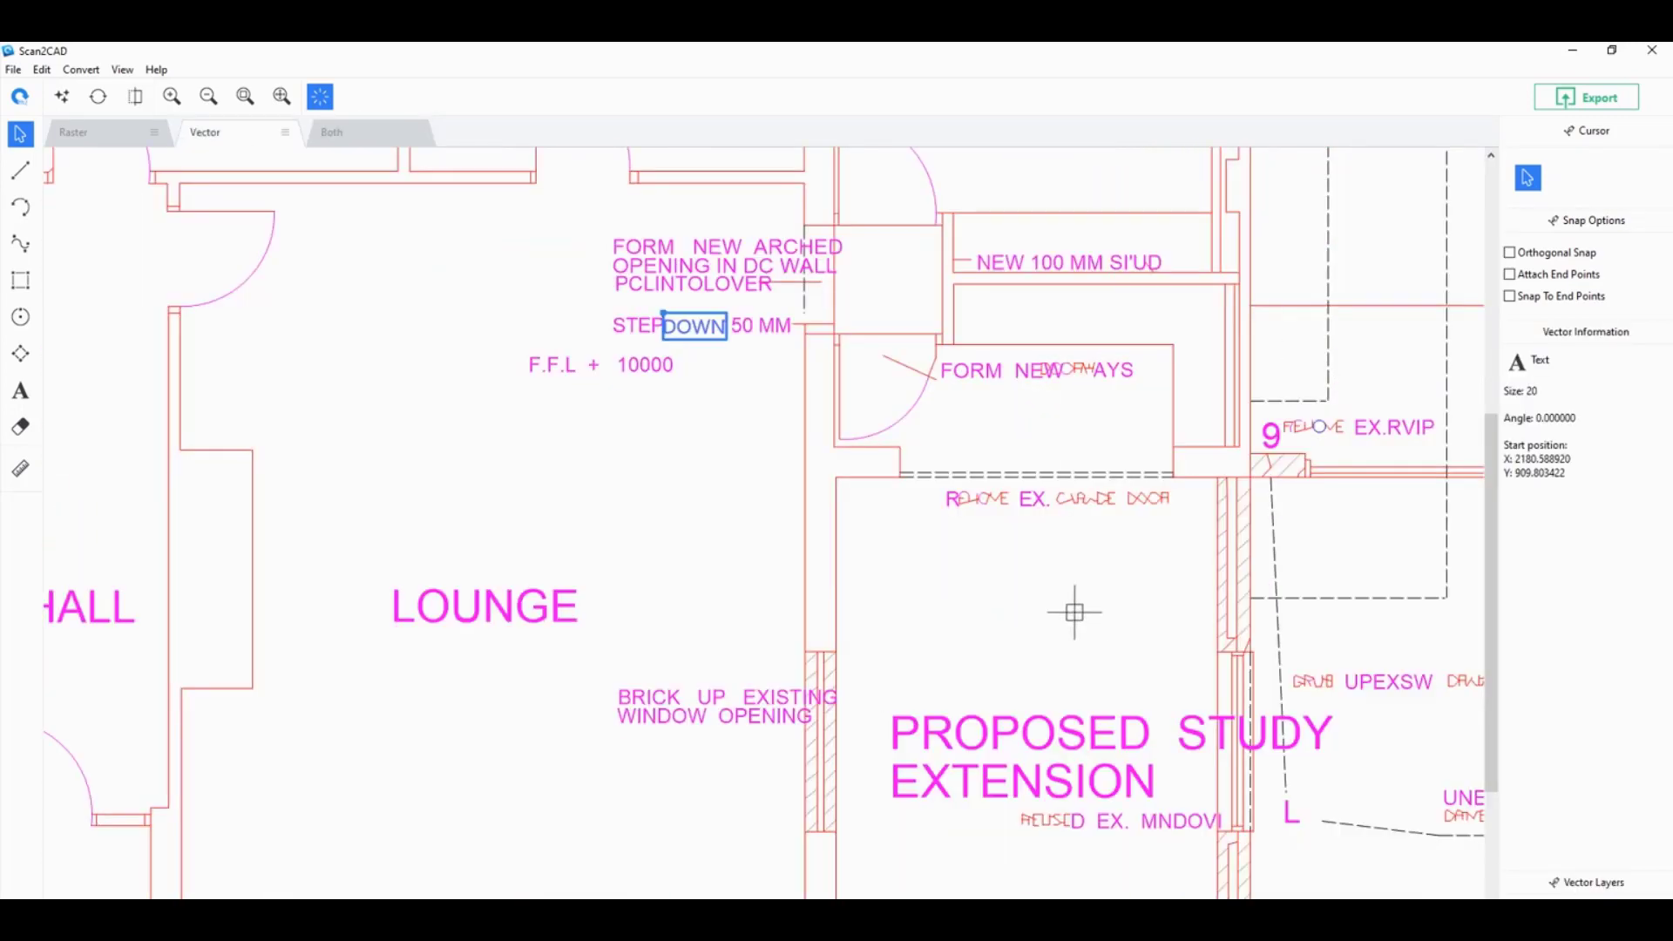
pyautogui.scroll(1, 1000, 533)
pyautogui.scroll(1, 710, 486)
pyautogui.scroll(1, 766, 597)
pyautogui.scroll(1, 740, 580)
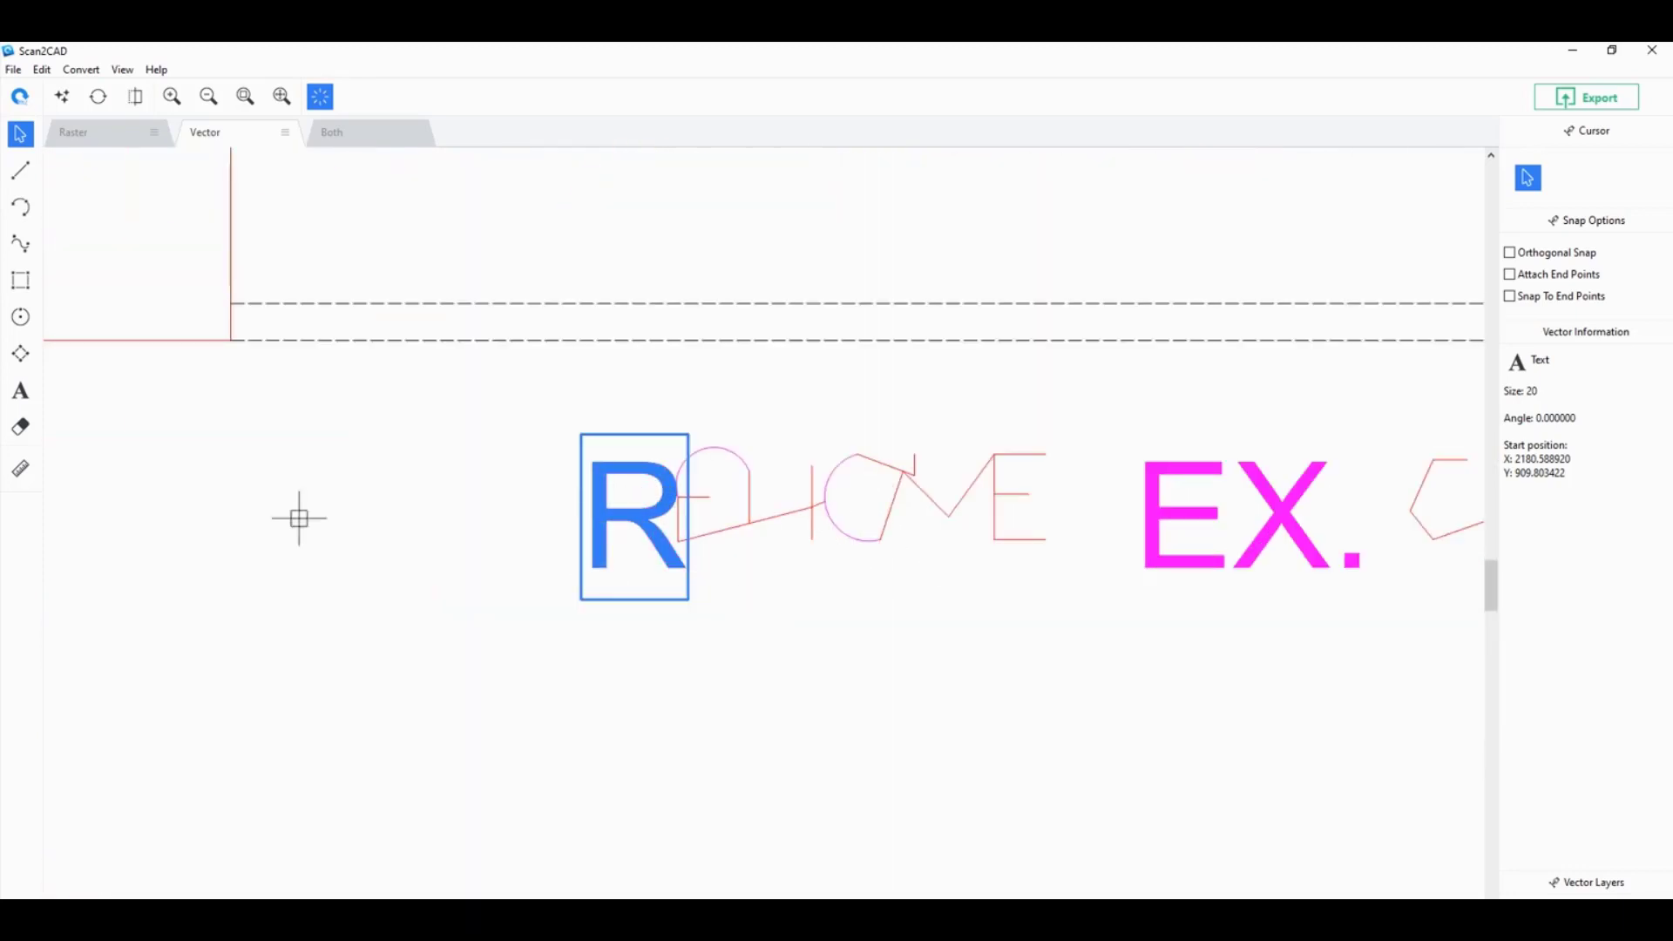
# - Erase the misread EMOVE vectors and the stray line beside R, then overlay the scan again
pyautogui.click(19, 427)
pyautogui.moveTo(1065, 599); pyautogui.dragTo(702, 437)
pyautogui.click(683, 521)
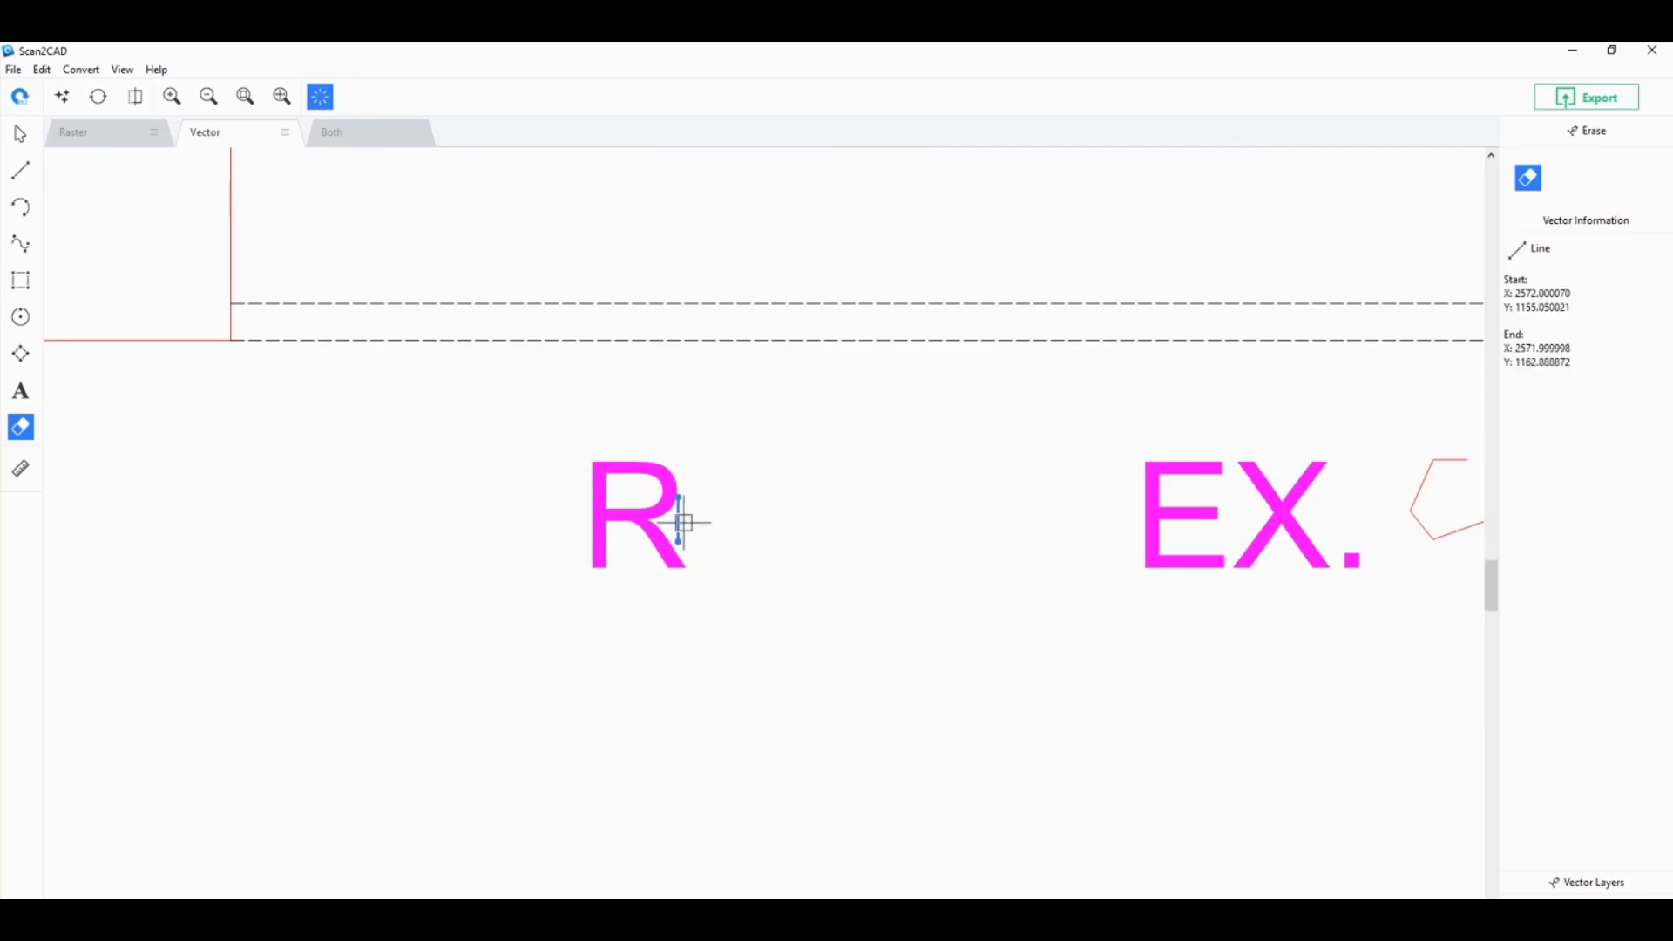
pyautogui.click(344, 135)
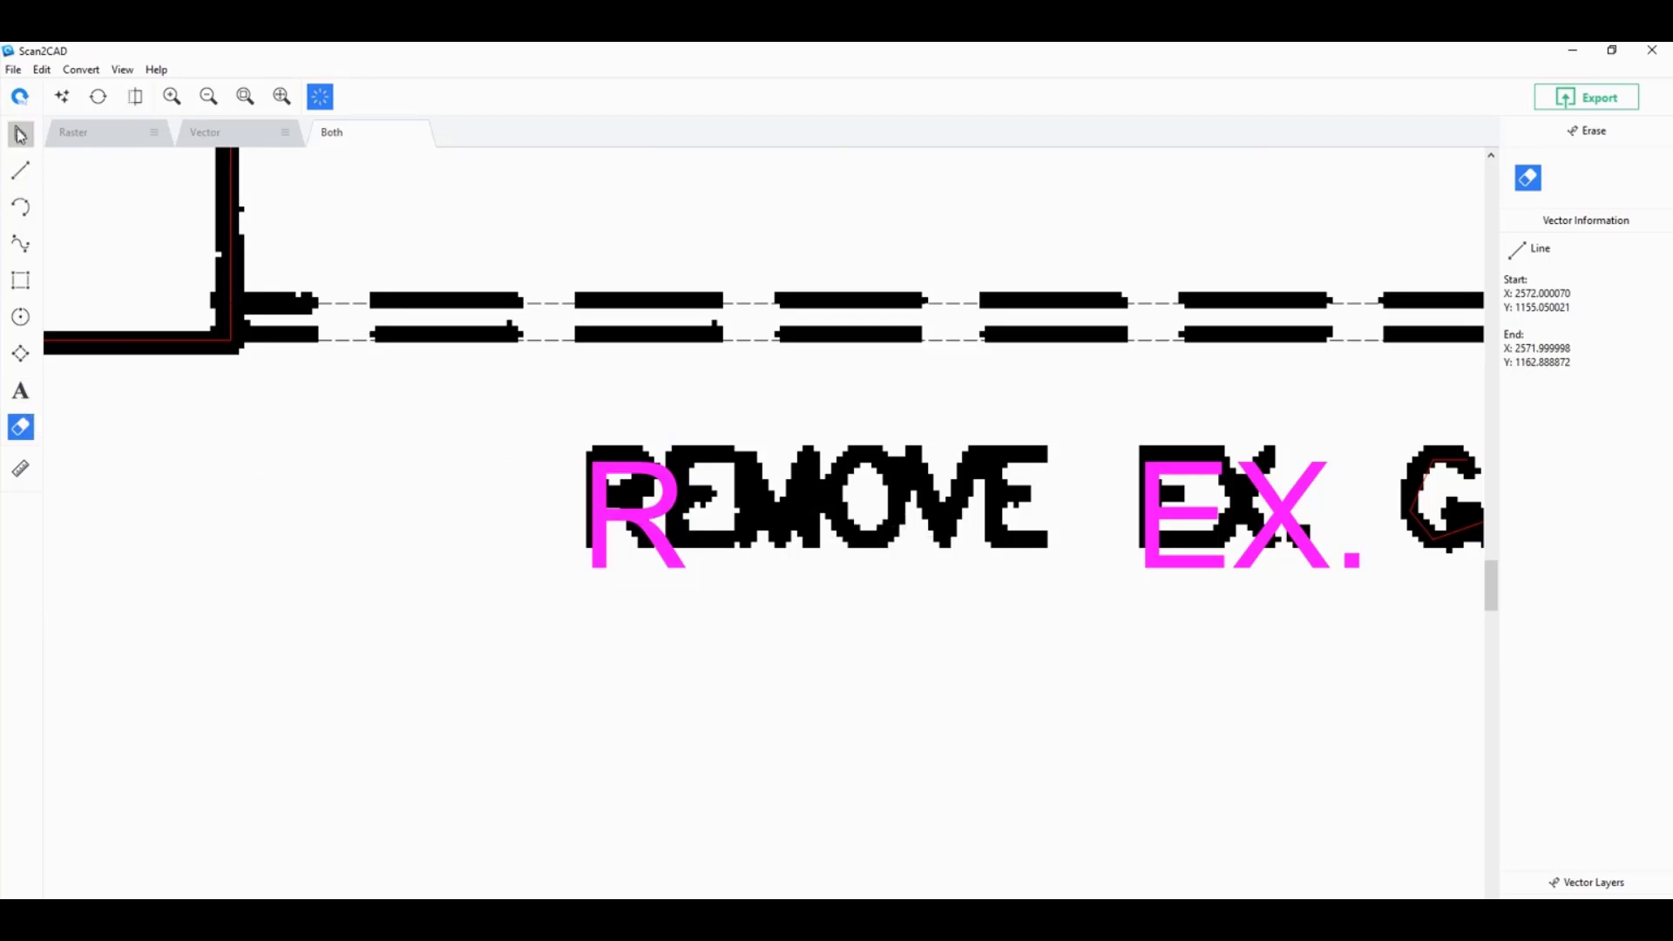
# - Retype the lone R text as REMOVE and move it over the scanned REMOVE
pyautogui.click(20, 133)
pyautogui.click(632, 521)
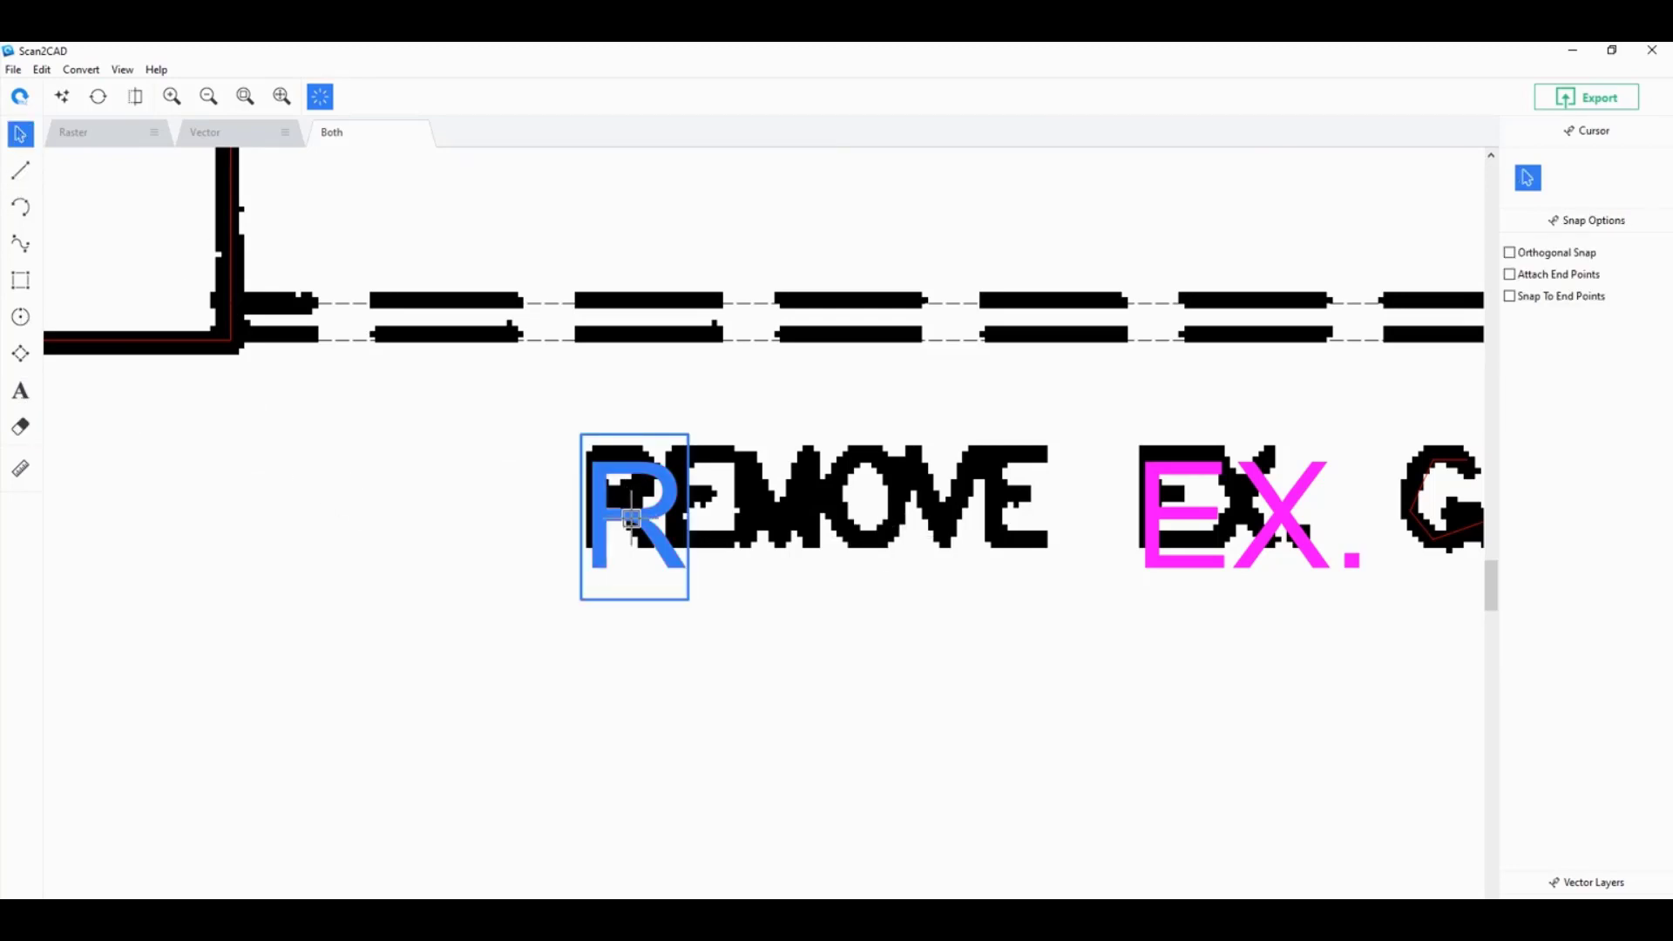
pyautogui.doubleClick(632, 520)
pyautogui.write('REMOVE')
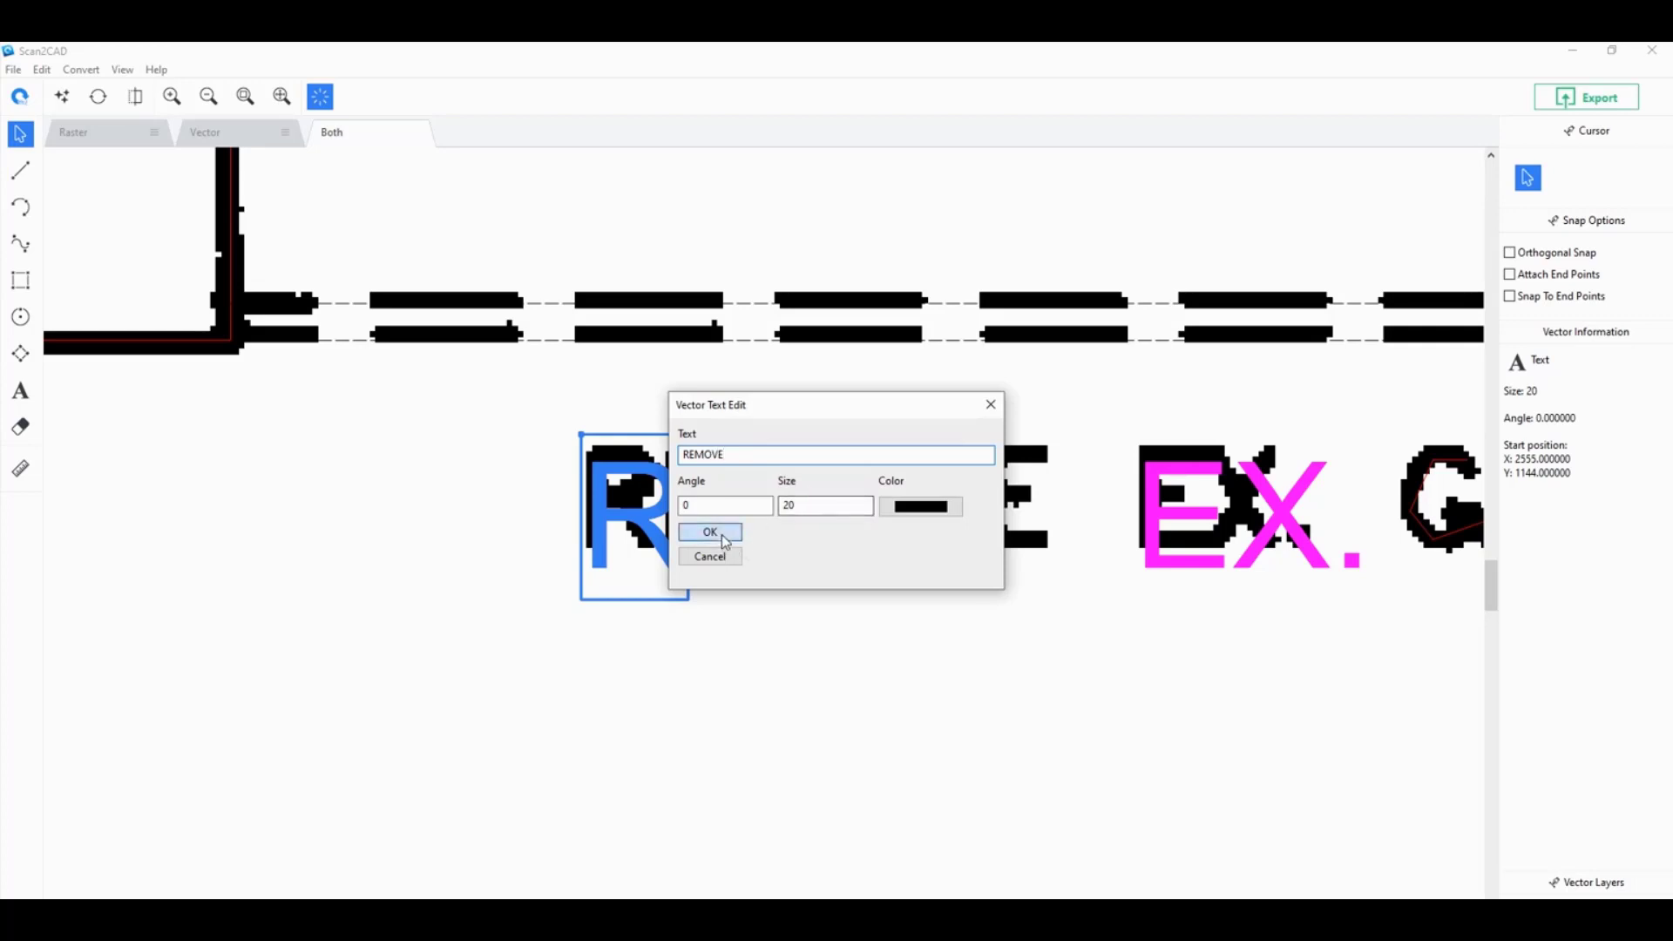
pyautogui.click(710, 531)
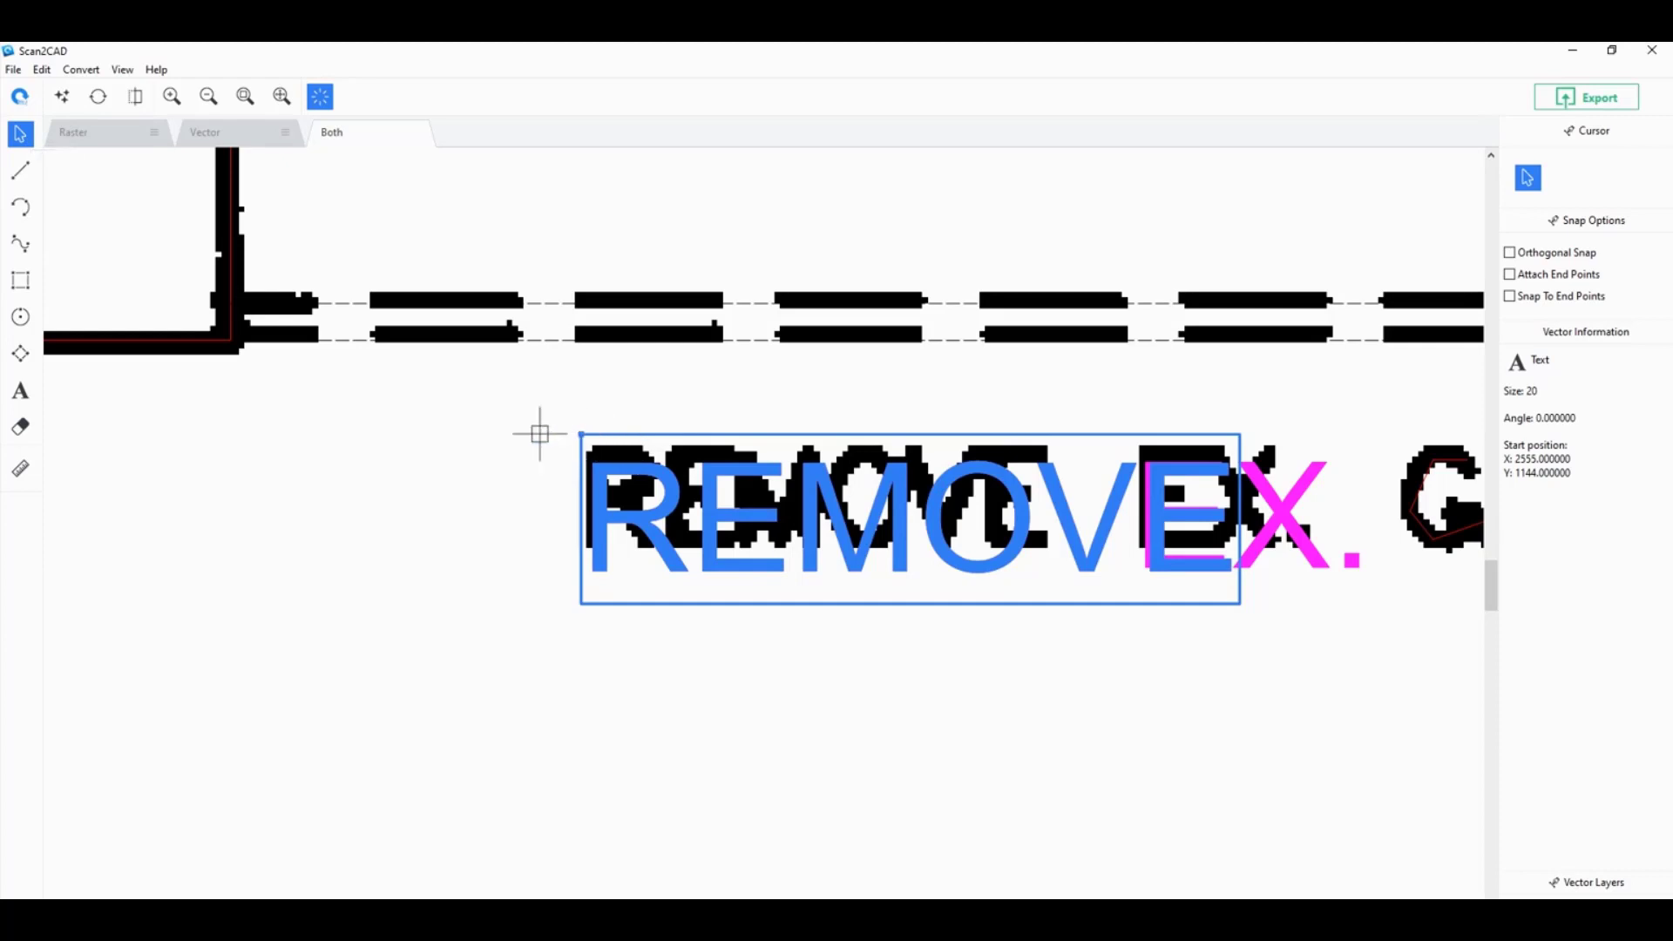
pyautogui.moveTo(539, 434); pyautogui.dragTo(454, 418)
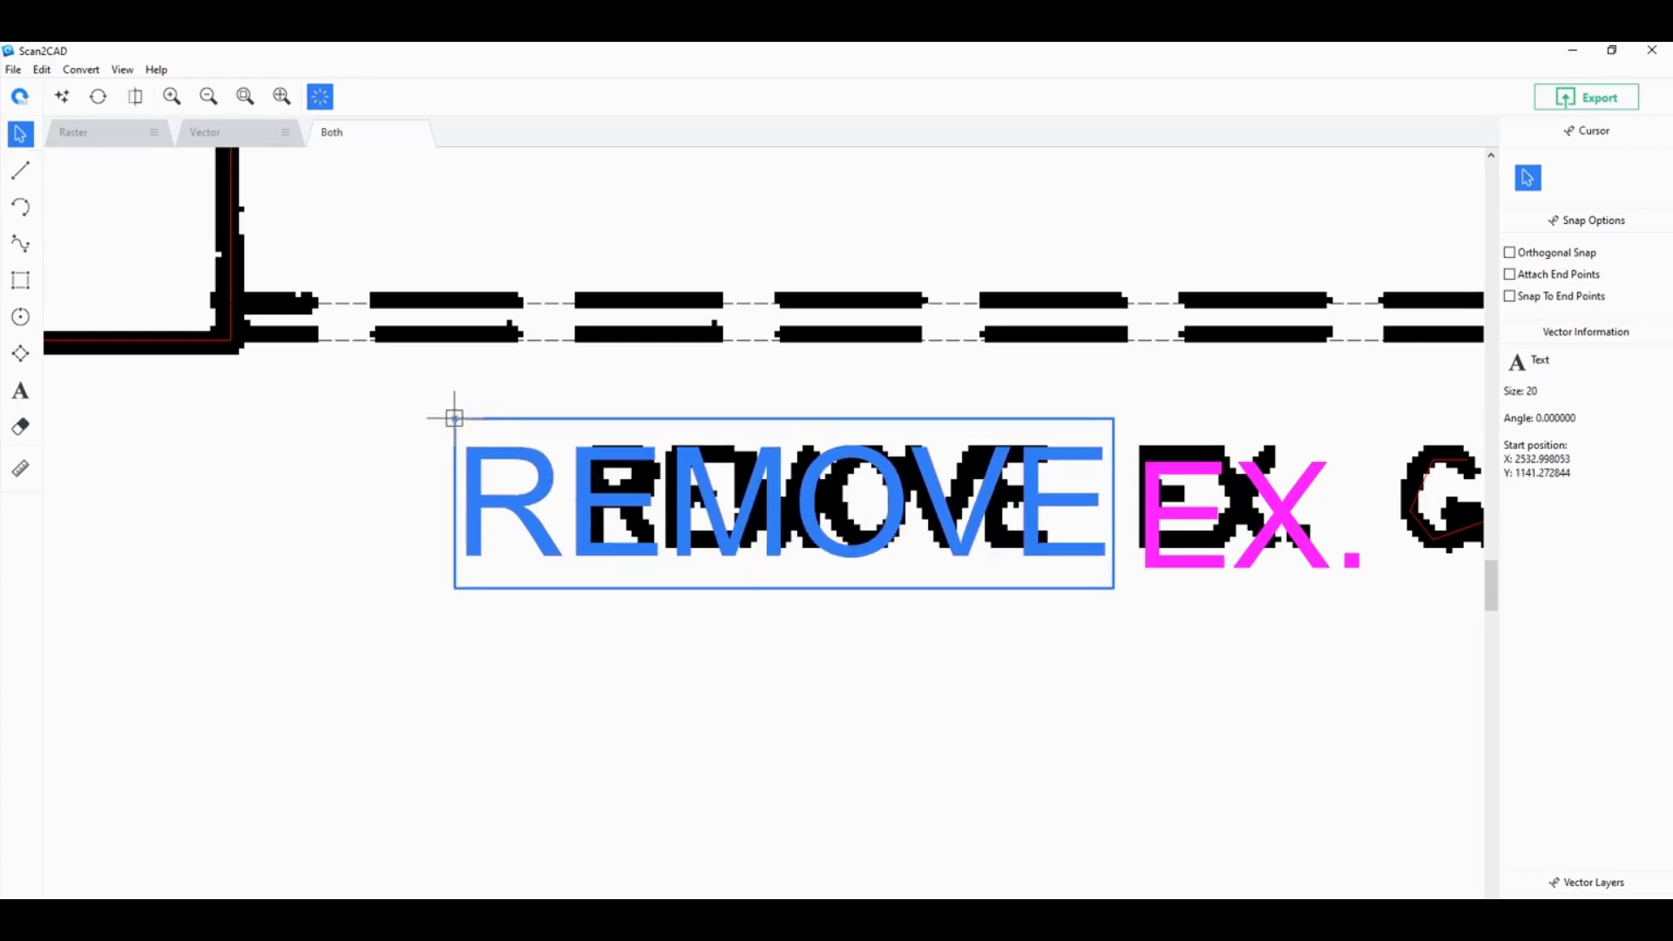
pyautogui.click(709, 710)
pyautogui.scroll(-3, 709, 710)
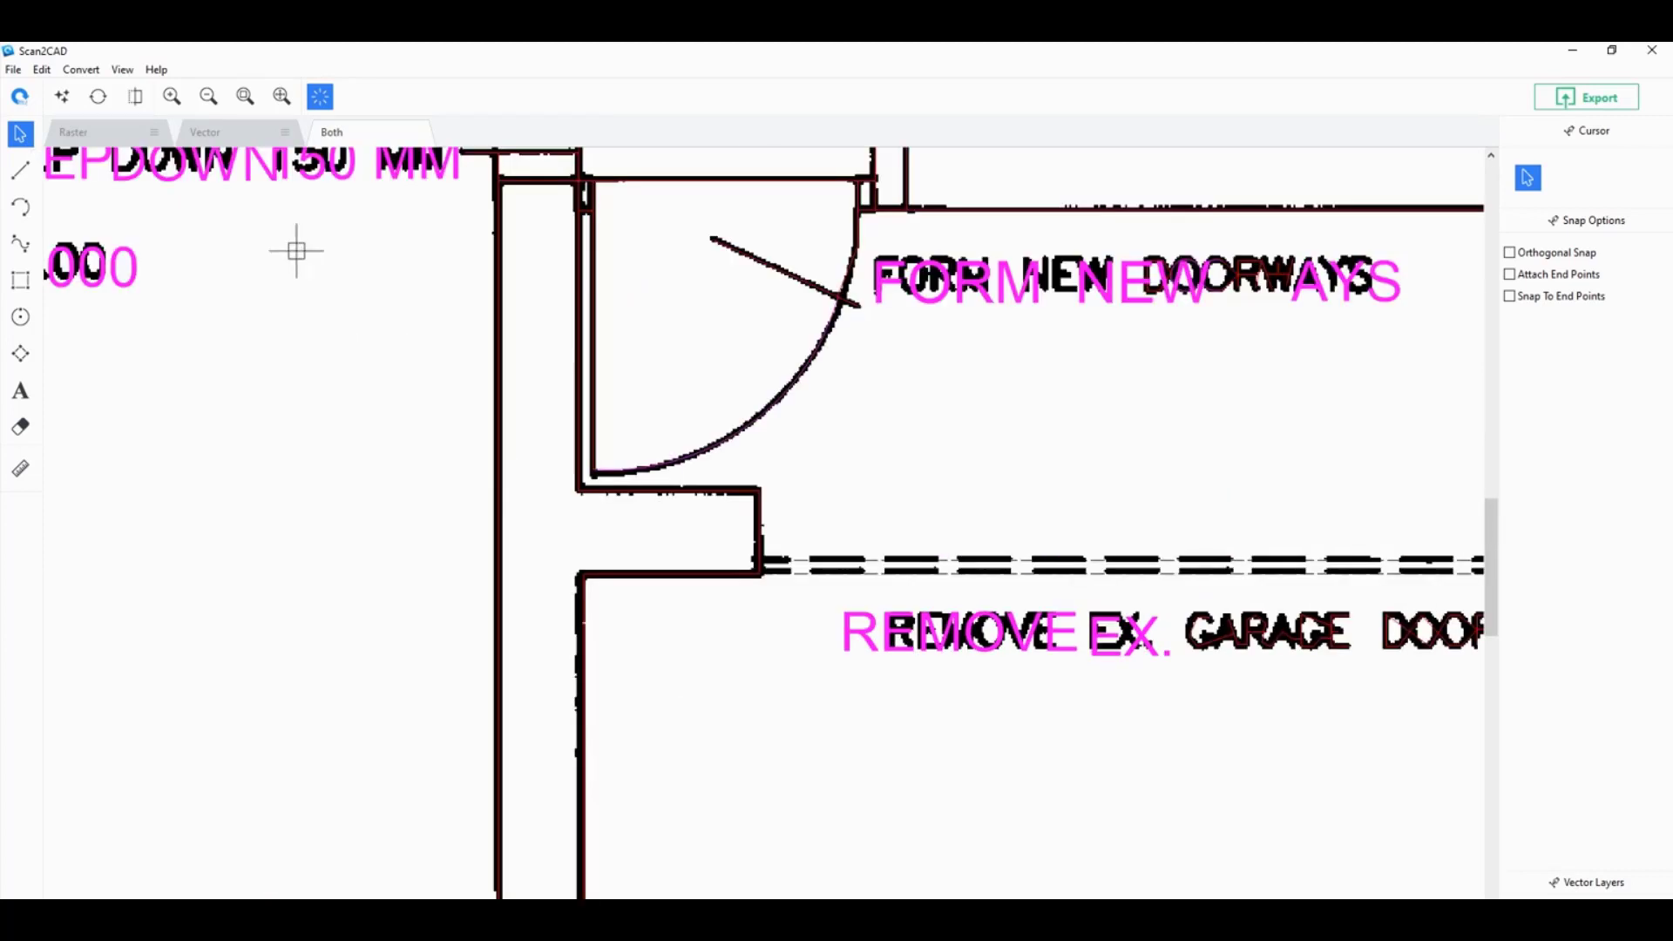
# - Show vectors only and check the BATHROOM, KITCHEN, DINING, OPENING IN DC WALL and BEDROOM labels
pyautogui.click(233, 138)
pyautogui.scroll(-3, 519, 654)
pyautogui.scroll(-3, 519, 654)
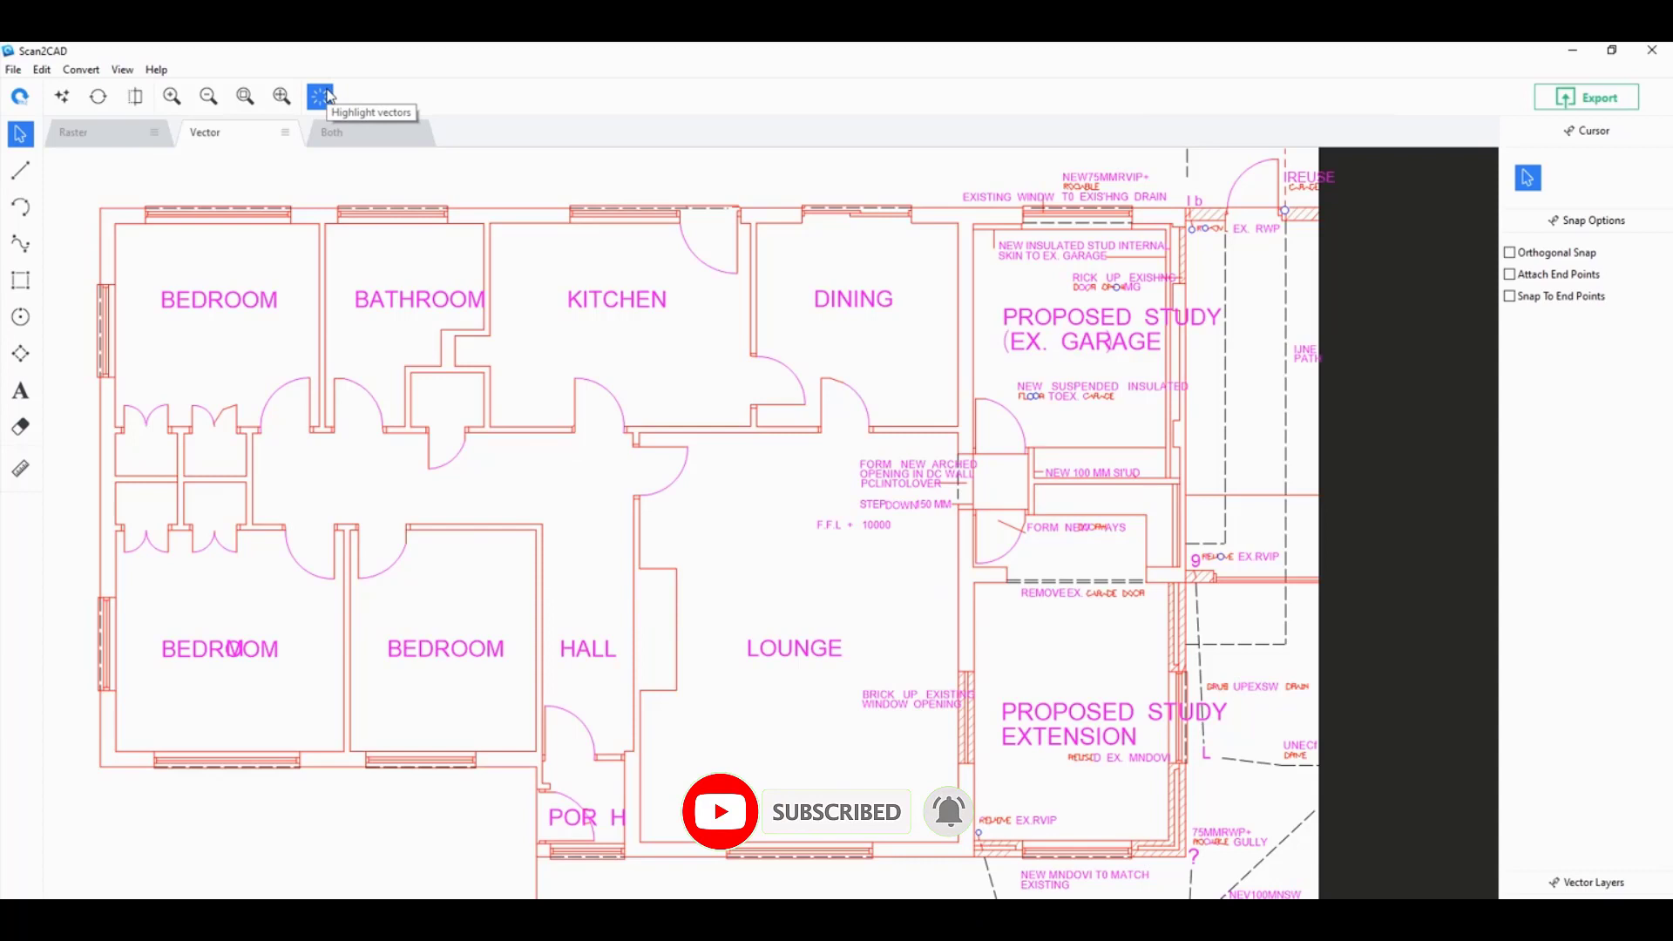
pyautogui.click(451, 312)
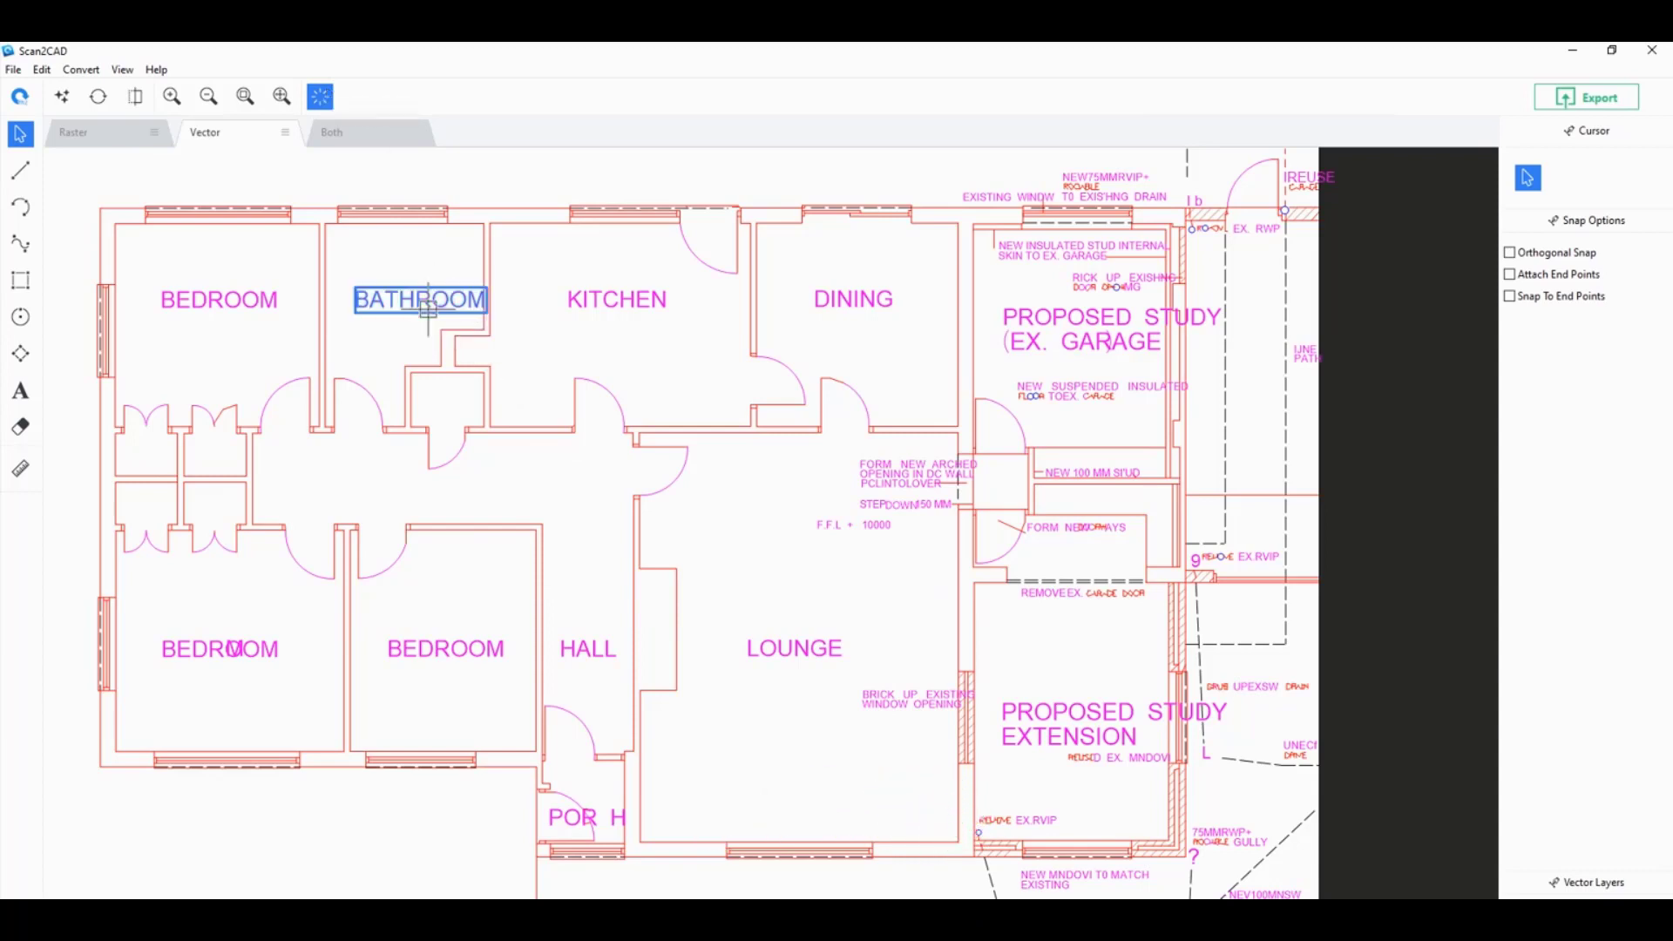
pyautogui.click(601, 308)
pyautogui.click(848, 303)
pyautogui.click(916, 475)
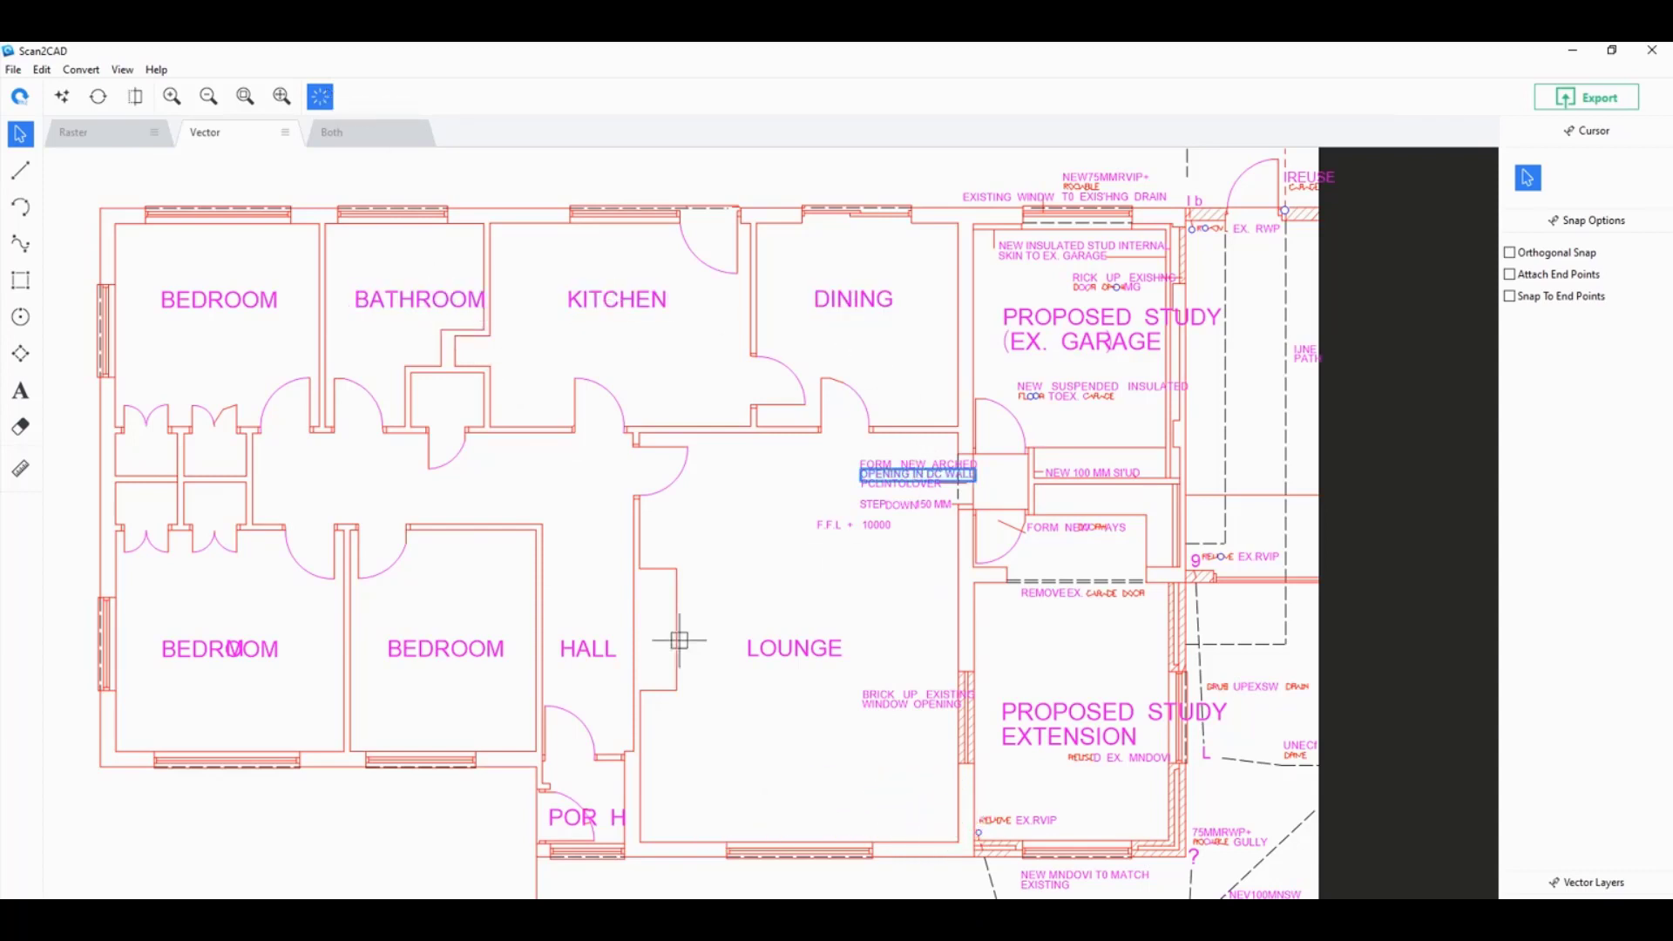
pyautogui.click(490, 655)
pyautogui.click(350, 664)
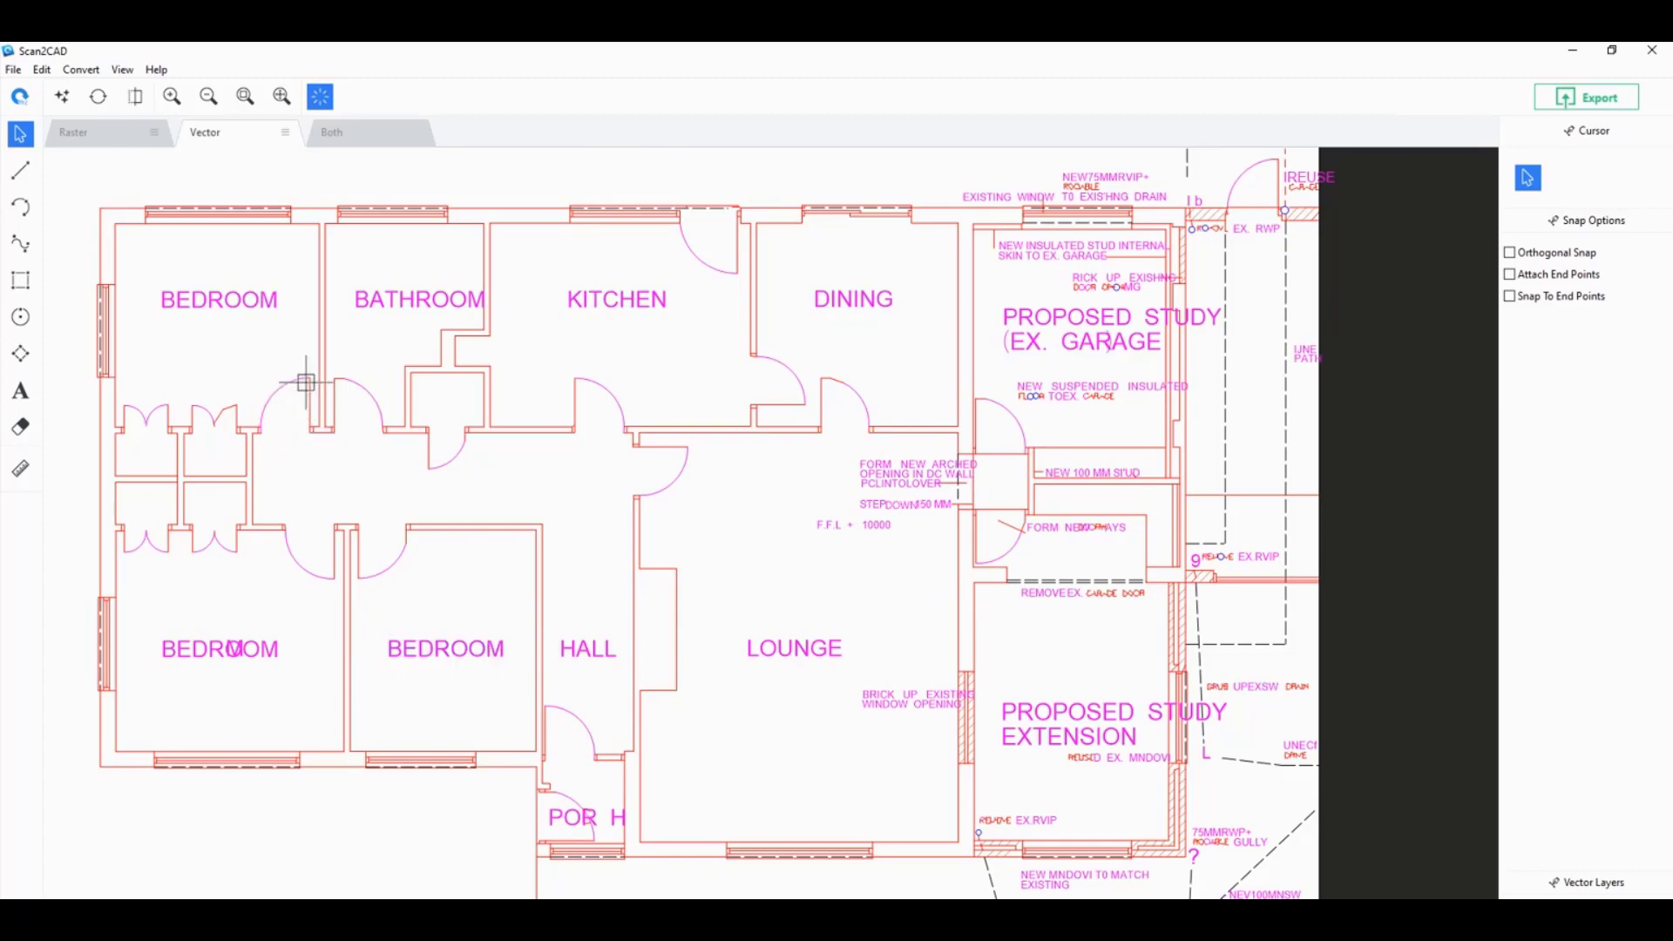
# - Recheck the BEDROOM and LOUNGE labels' text properties, confirming size 44
pyautogui.click(452, 651)
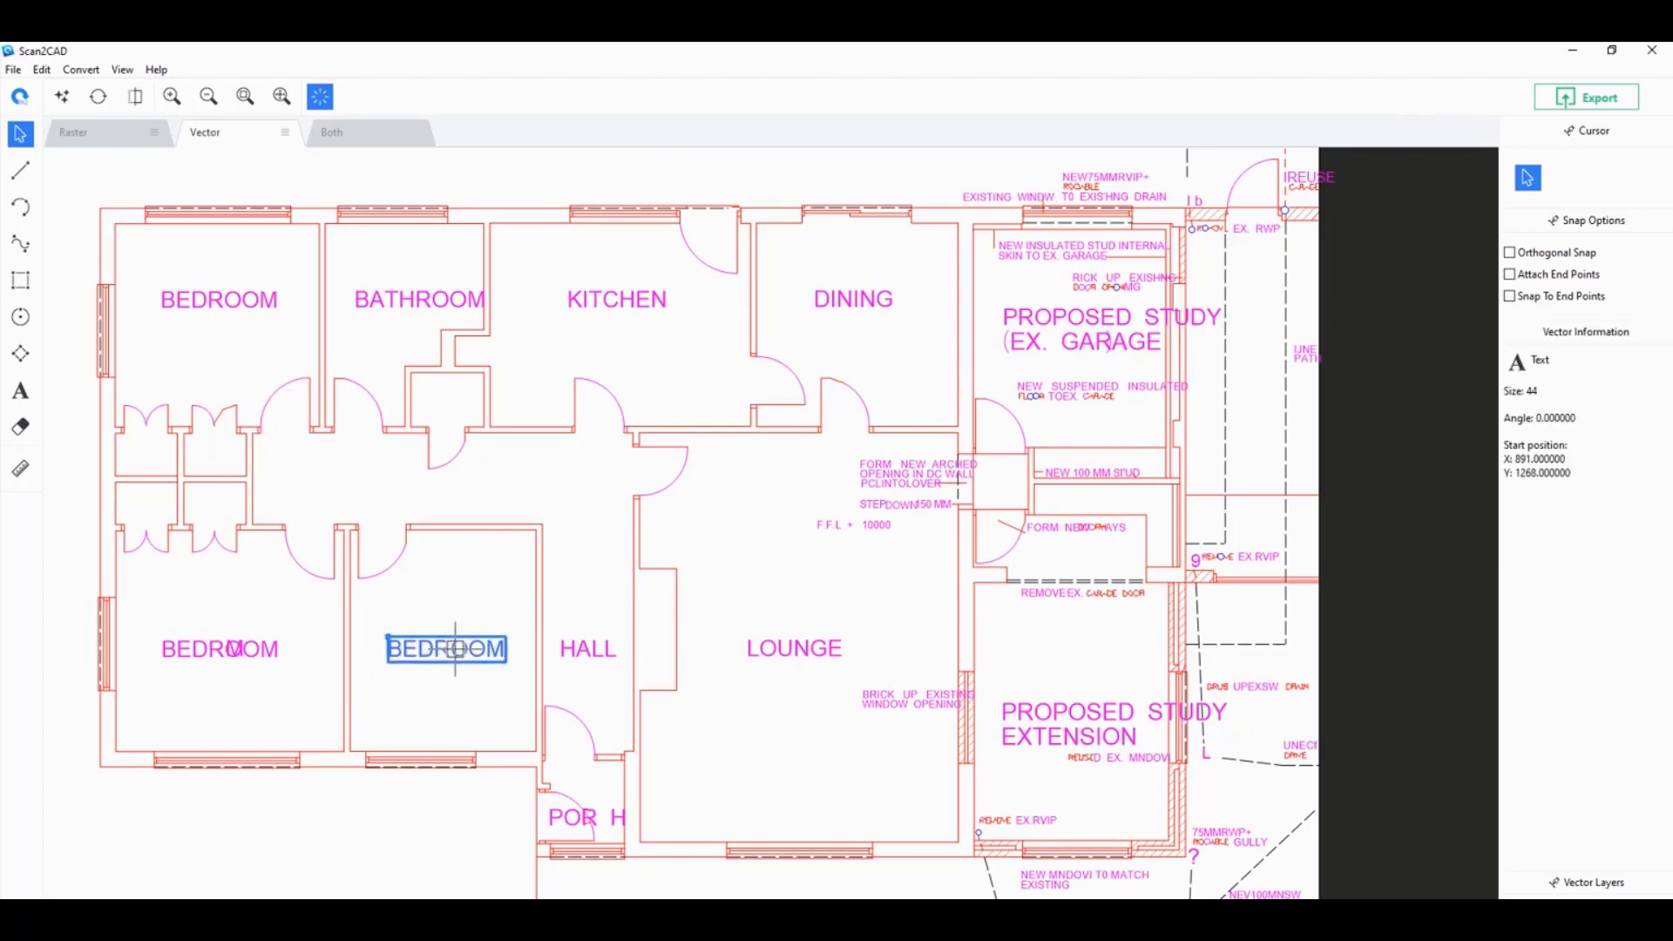
pyautogui.click(232, 649)
pyautogui.click(786, 649)
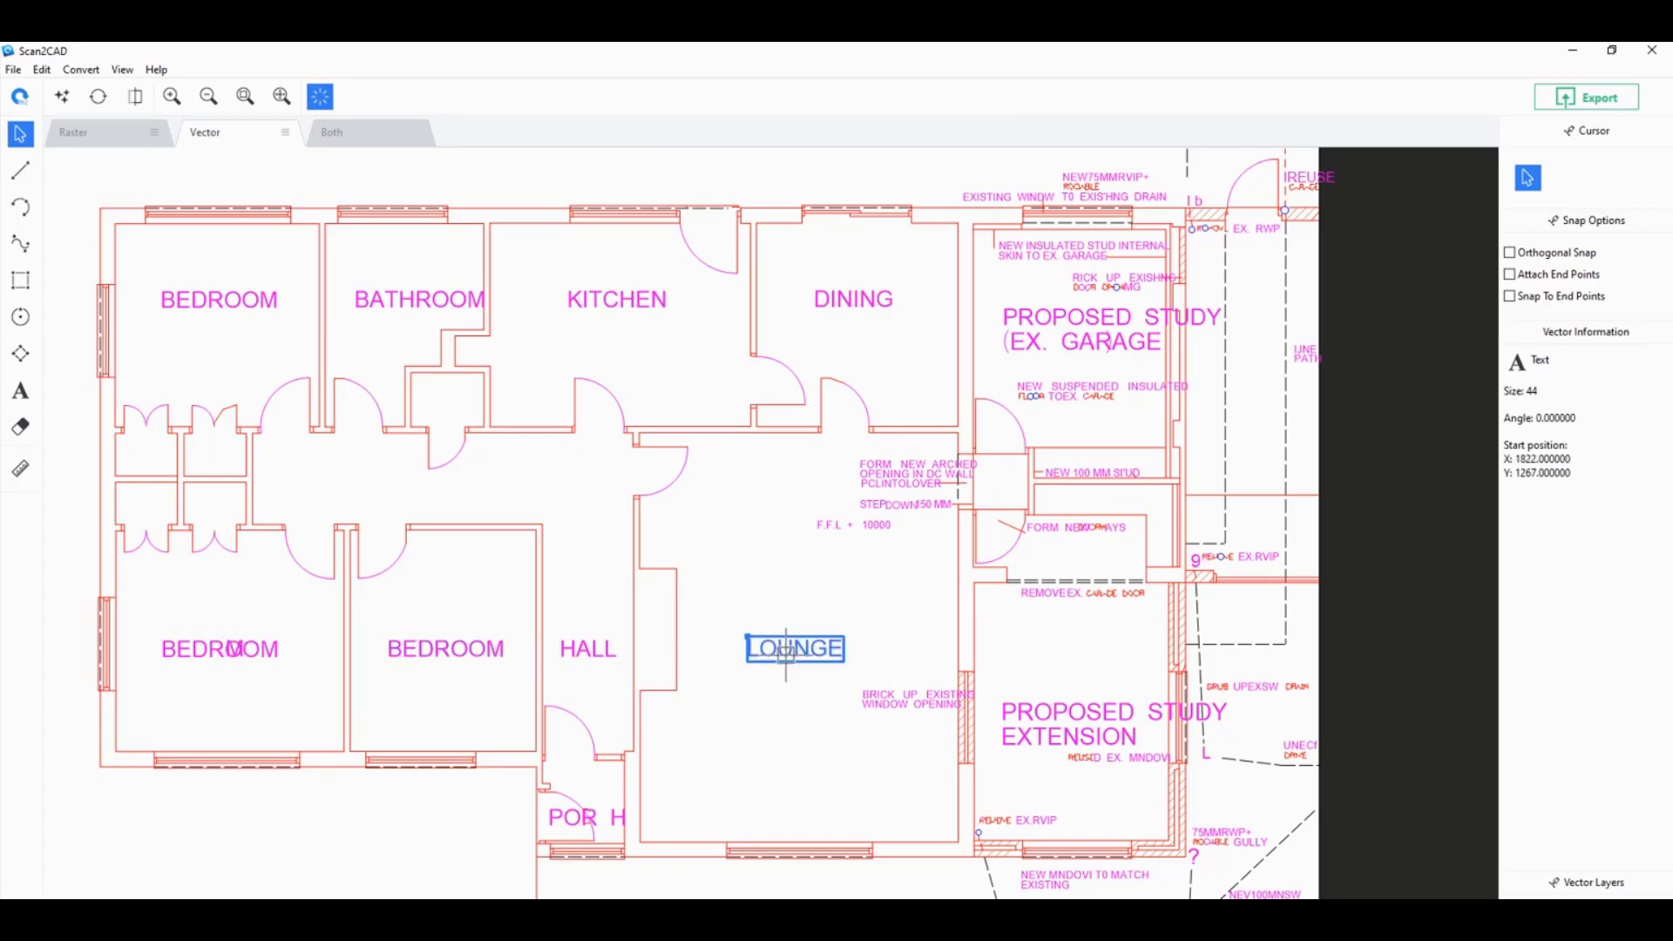
pyautogui.click(1221, 431)
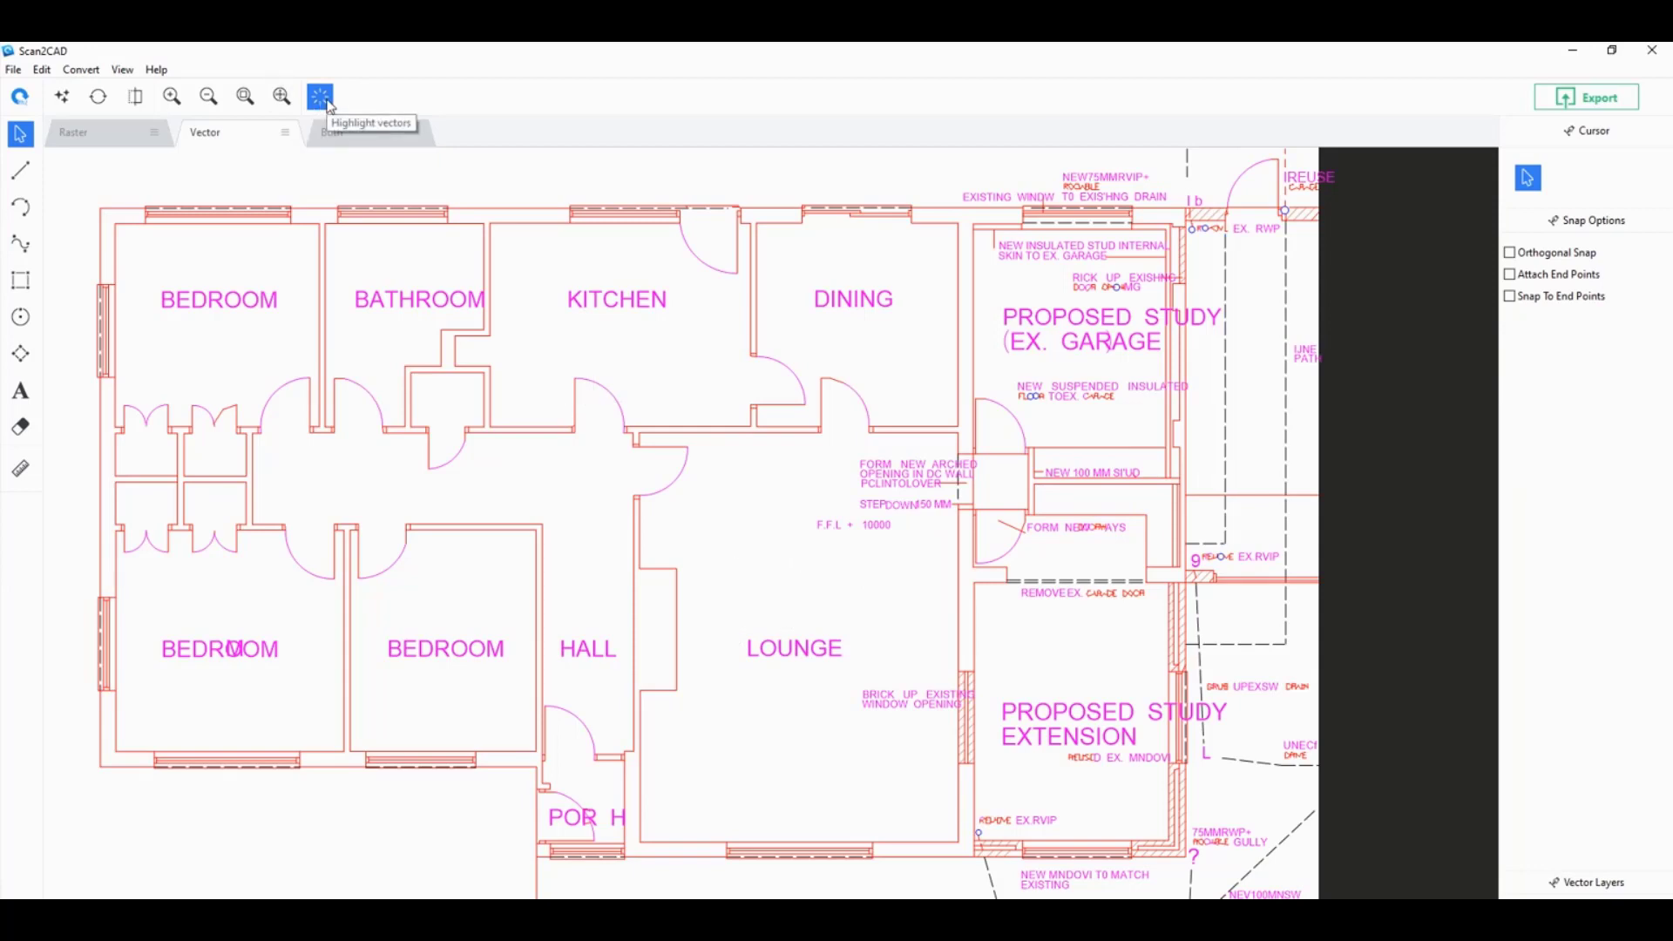
# - Switch off the Highlight vectors toggle so the plan's lines and text show black
pyautogui.click(327, 105)
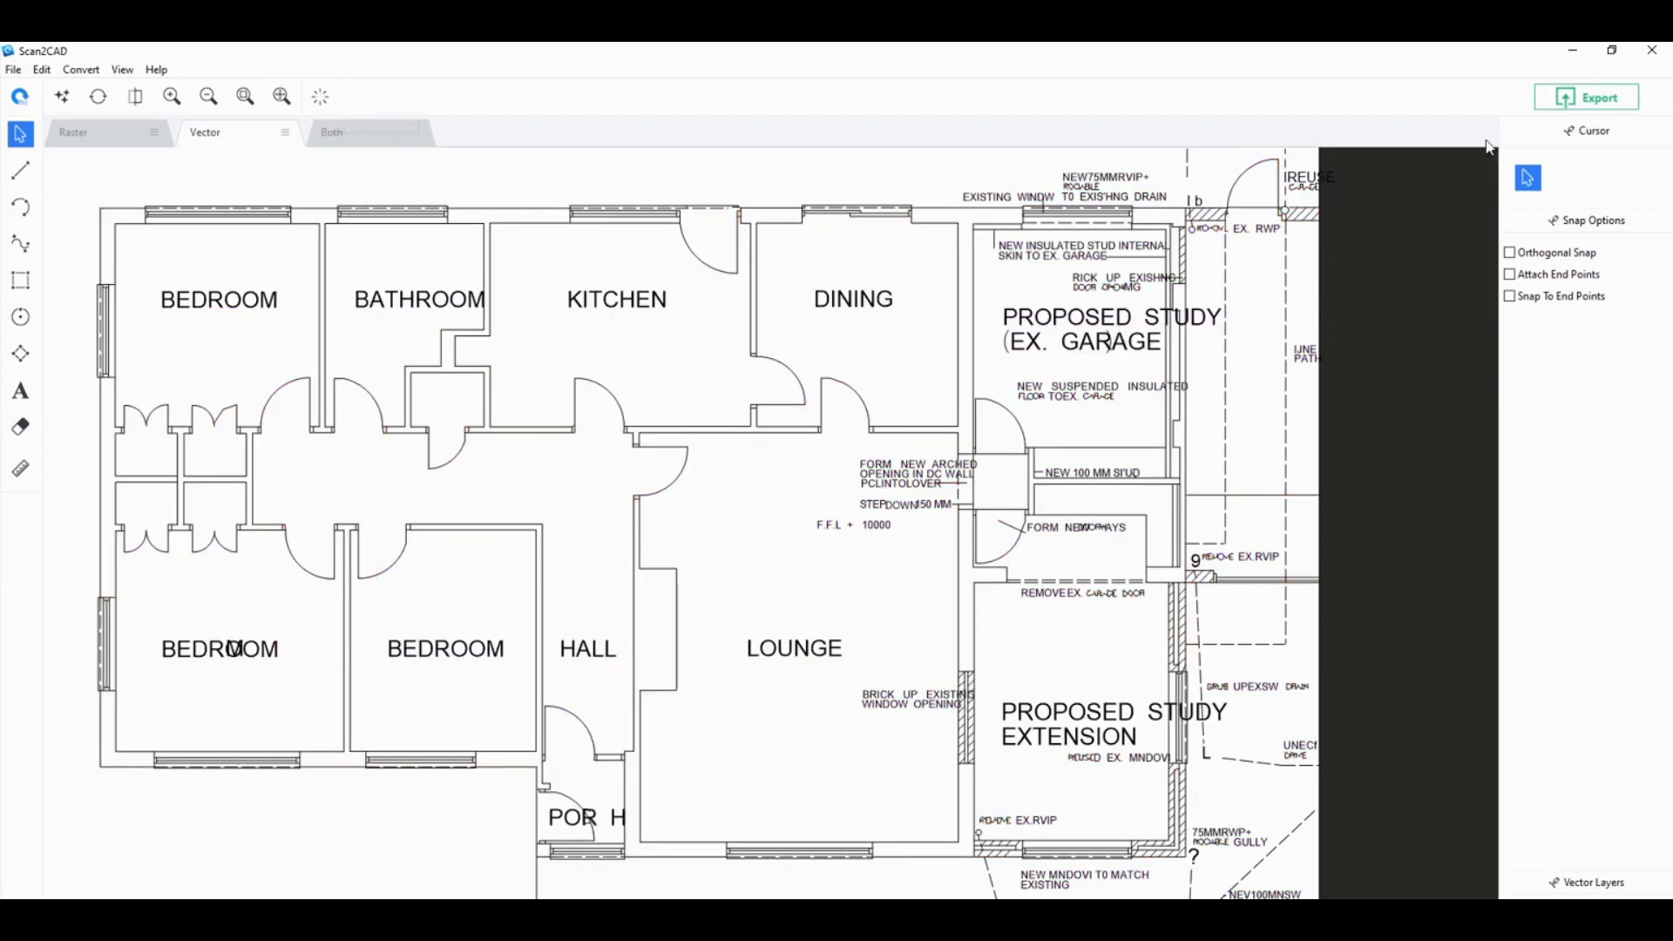